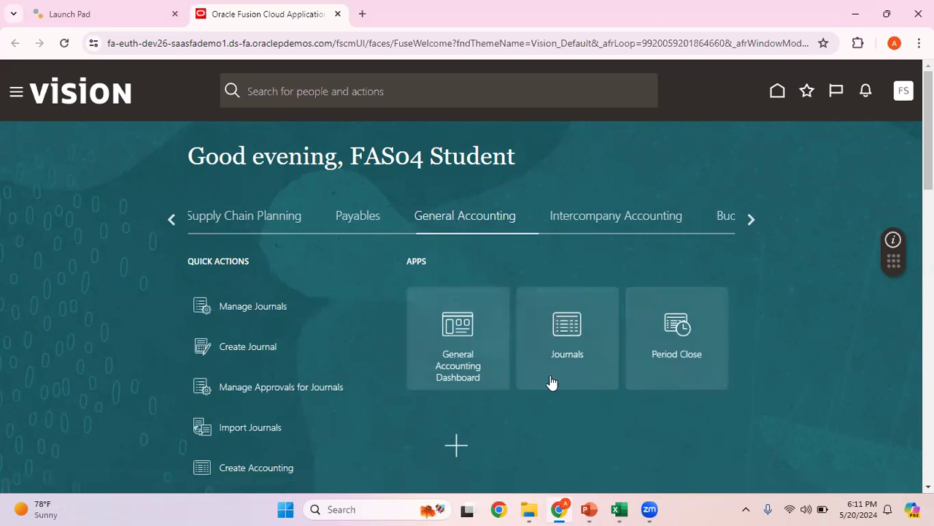
Open the Journals work area and start creating a new journal.
click(567, 330)
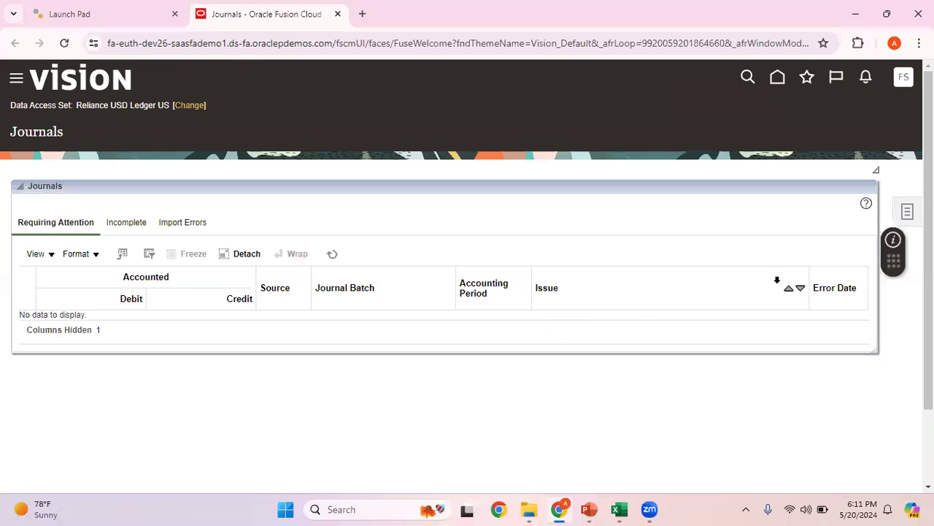
click(906, 211)
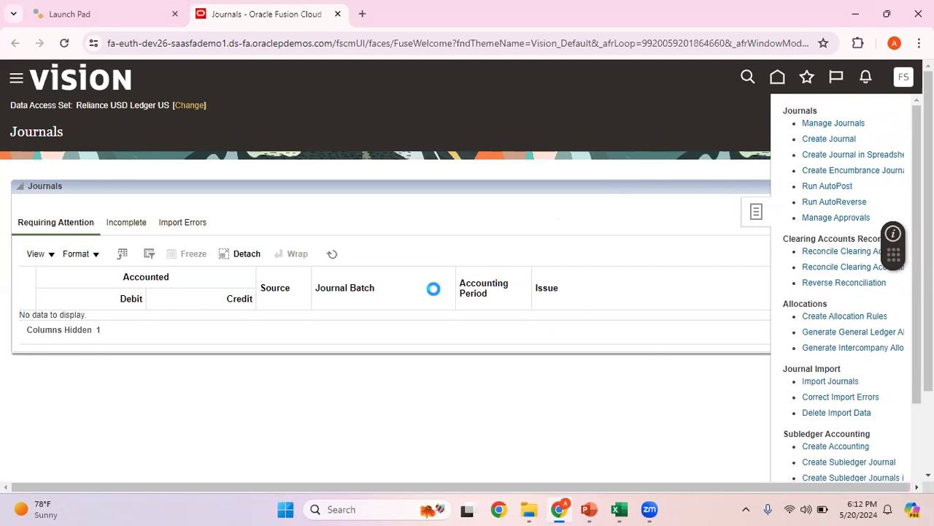
click(210, 210)
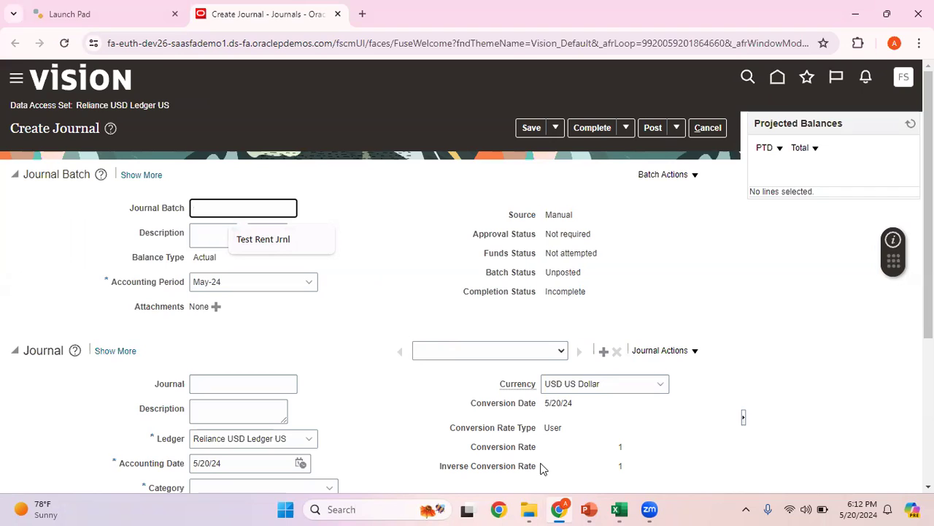
Name the journal batch "Accrual entry for the month of Apr-24".
text(Accrual)
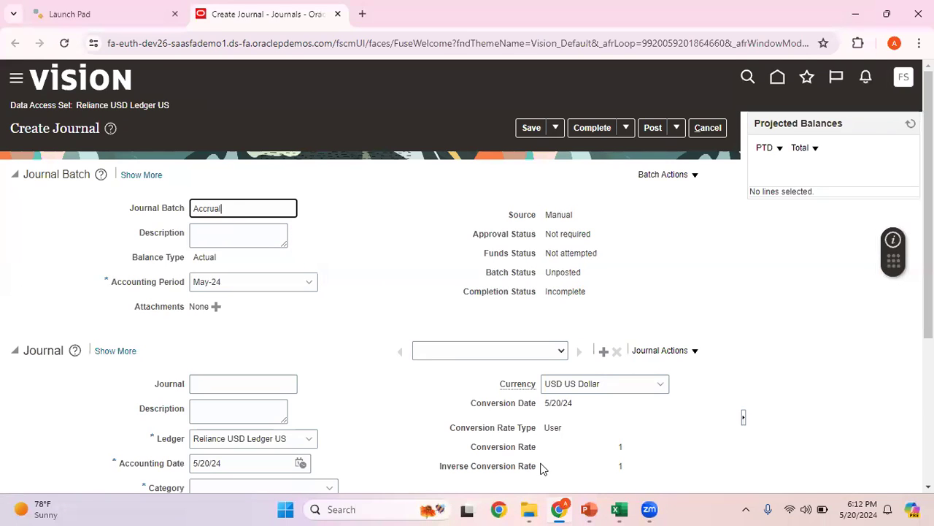
text( entry for m)
key(BackSpace)
text(the month )
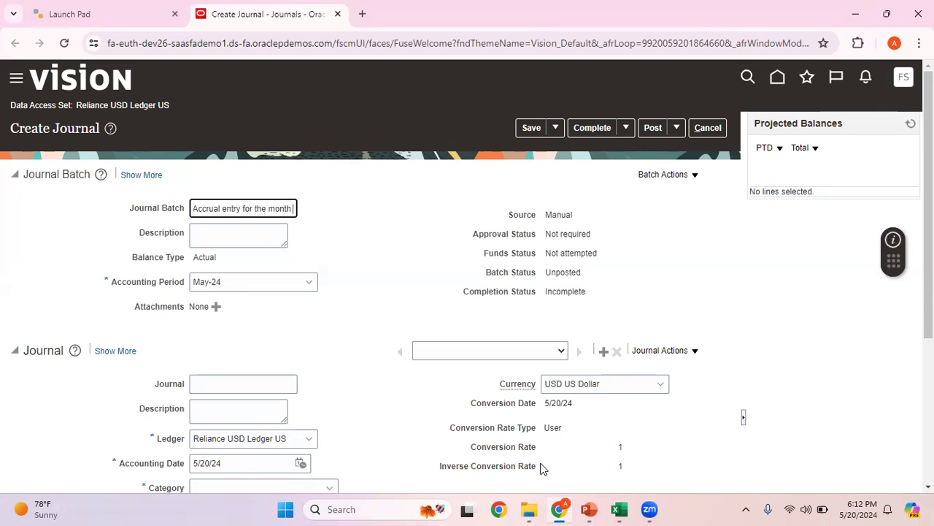
text(of Apr-24)
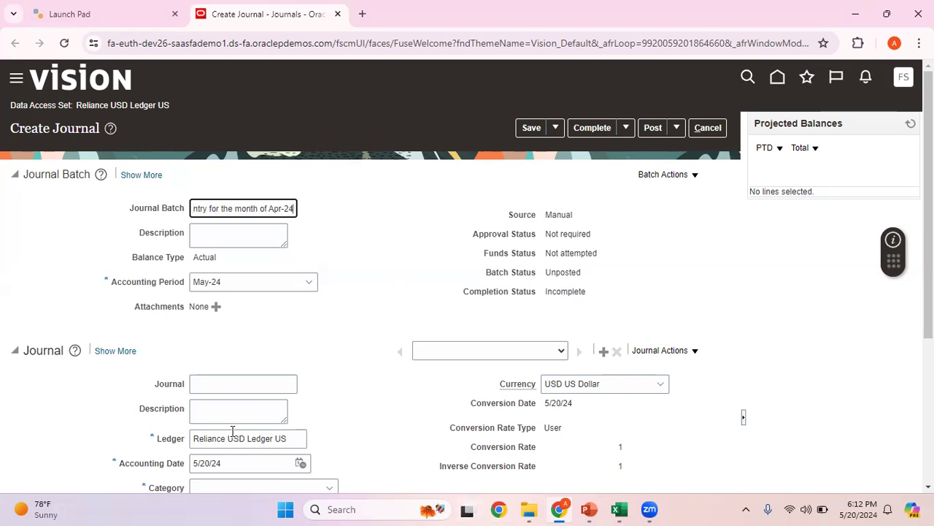
Copy the full journal batch name and paste it as the journal name.
click(255, 207)
key(Home)
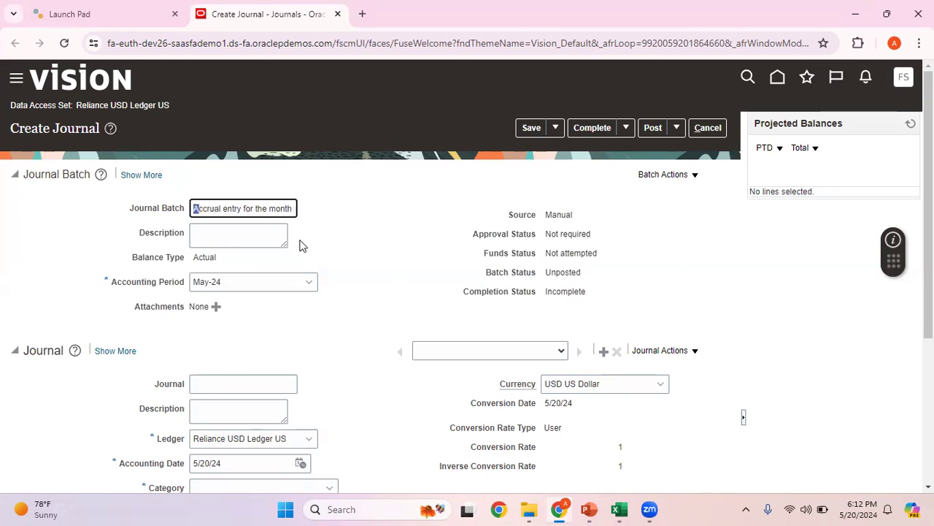
key(shift+Right)
key(shift+Right)
key(shift+Right)
key(shift+Right)
key(shift+Right)
key(shift+Right)
key(shift+Right)
key(shift+Right)
key(shift+Right)
key(shift+Right)
key(shift+Right)
key(shift+Right)
key(shift+Right)
key(shift+Right)
key(shift+Right)
key(shift+Right)
key(shift+Right)
key(shift+Right)
key(shift+Right)
key(shift+Right)
key(ctrl+c)
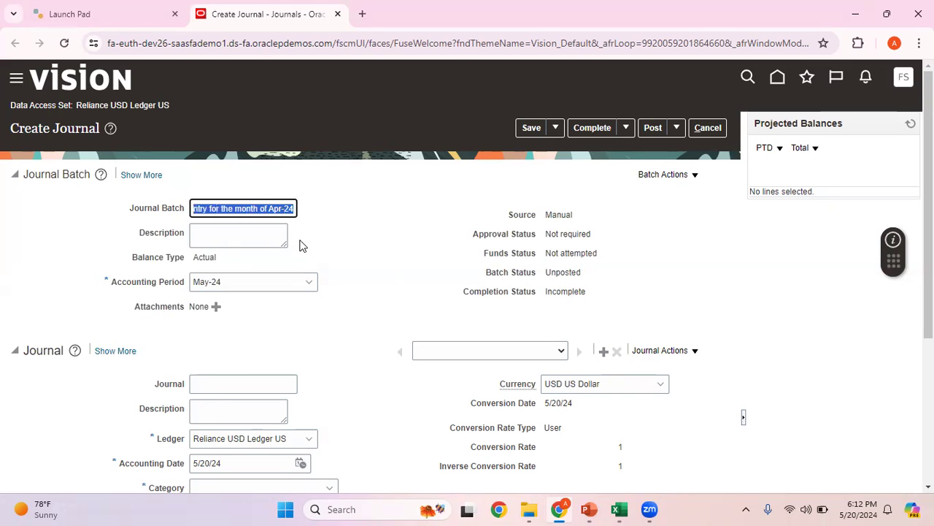
click(240, 381)
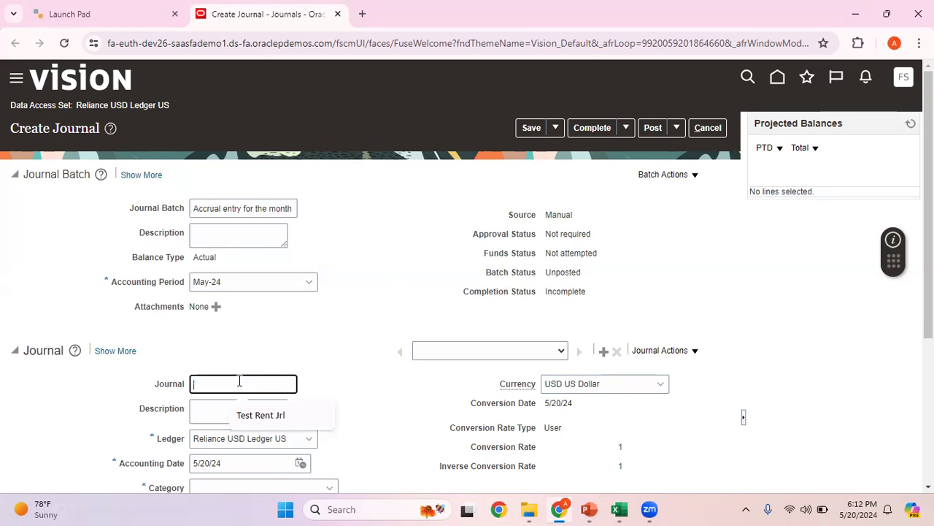
key(ctrl+v)
click(357, 361)
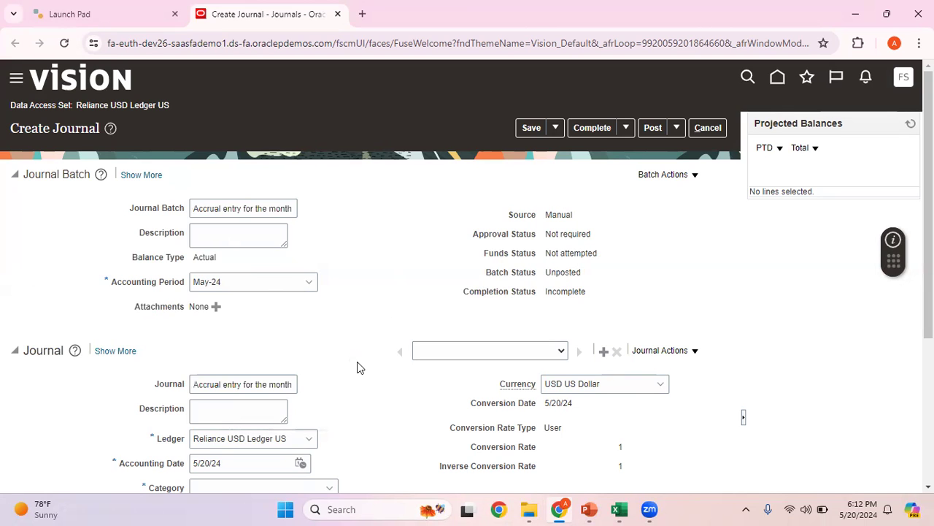
Set the batch's accounting period to Apr-24 and the journal's category to Adjustment.
text(Apr-24)
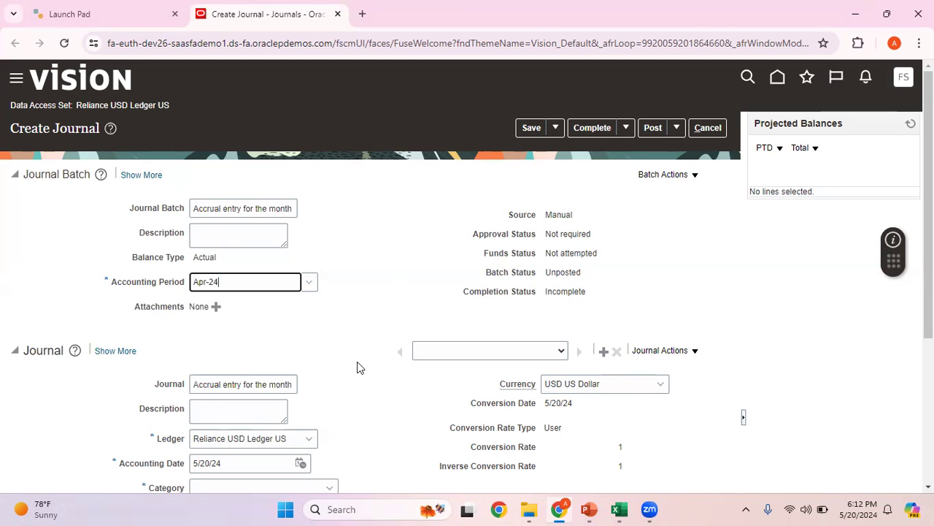
scroll(357, 367, down, 2)
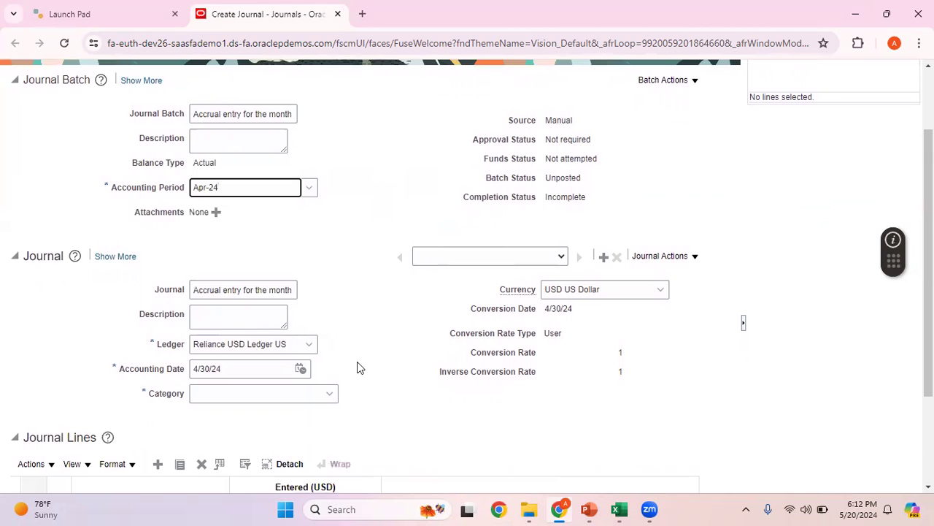
click(231, 395)
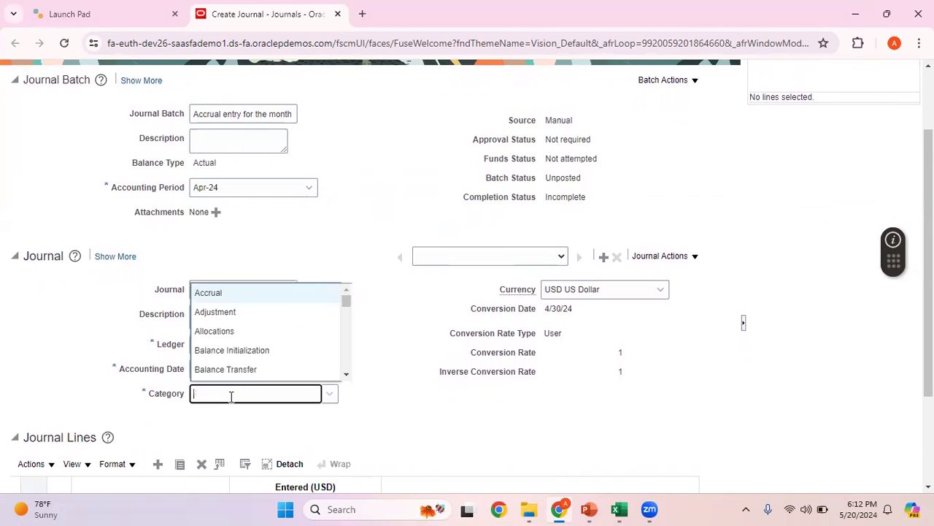
click(236, 316)
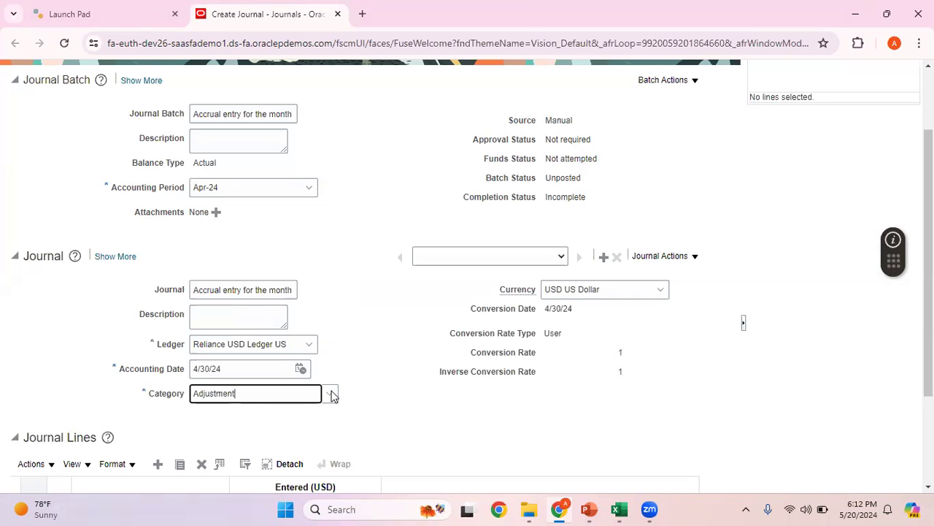
click(331, 393)
click(398, 406)
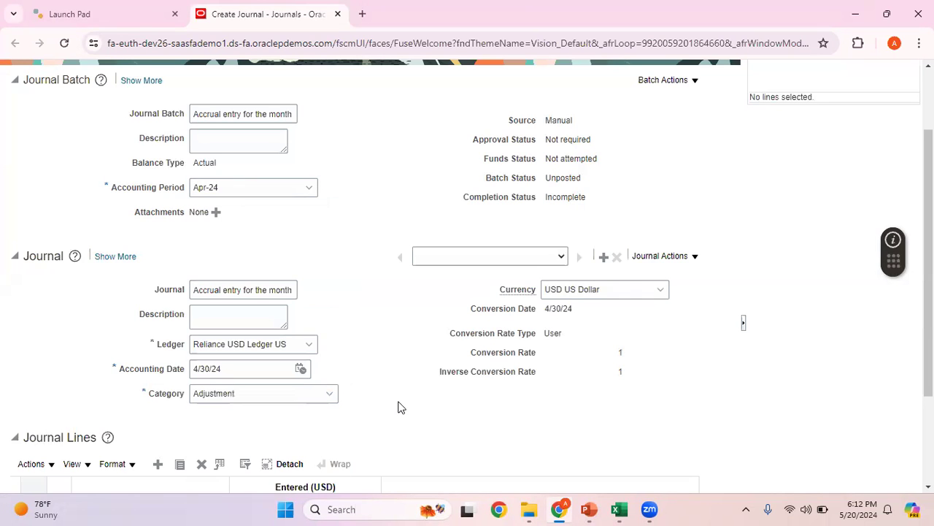
Open the account segments for journal line 1 and choose company 003 and cost center 0000 (Default).
scroll(398, 407, down, 2)
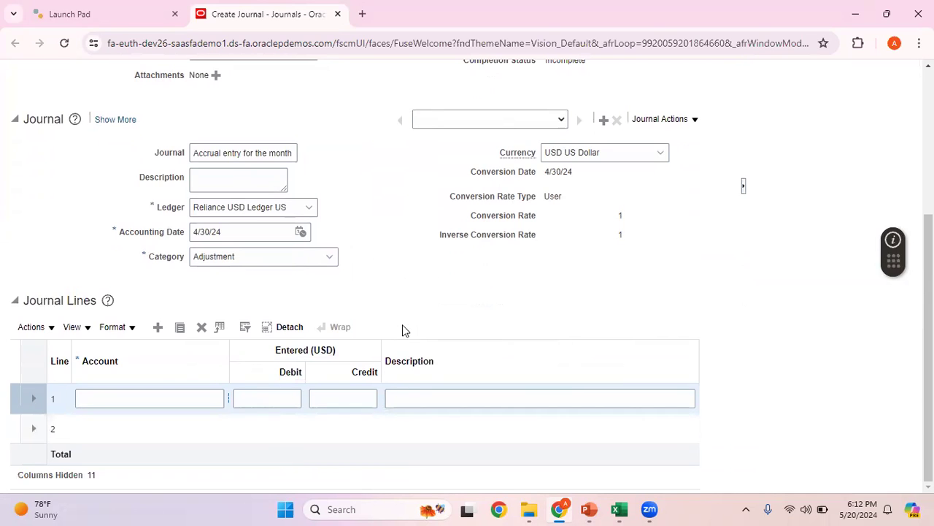
click(226, 398)
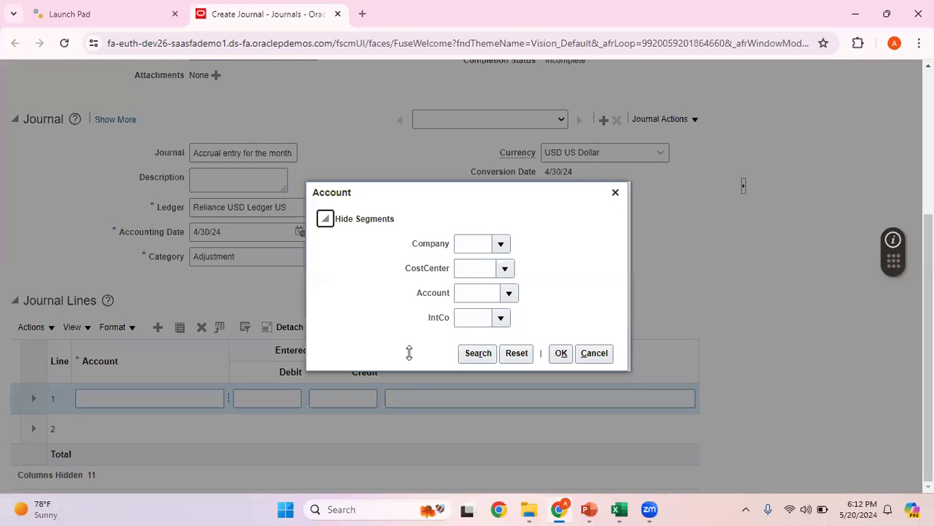
click(502, 246)
click(488, 268)
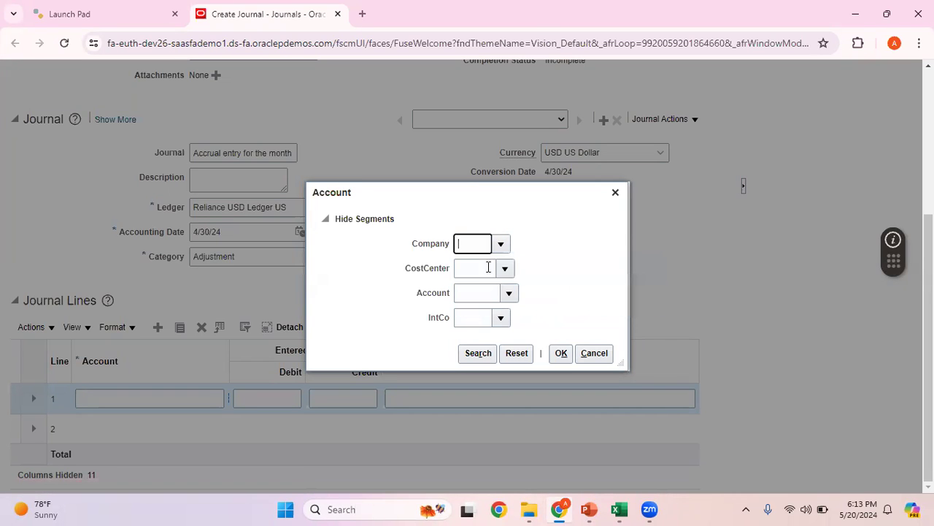
click(504, 268)
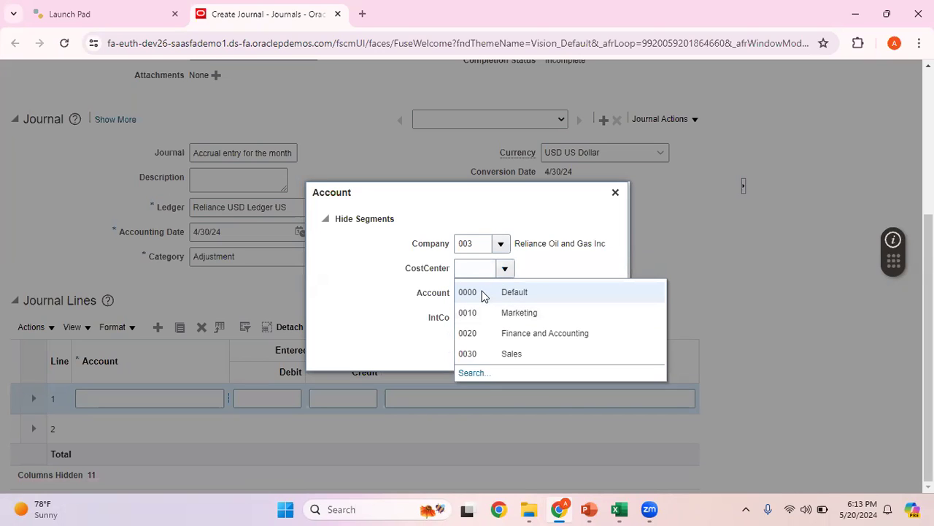
click(482, 292)
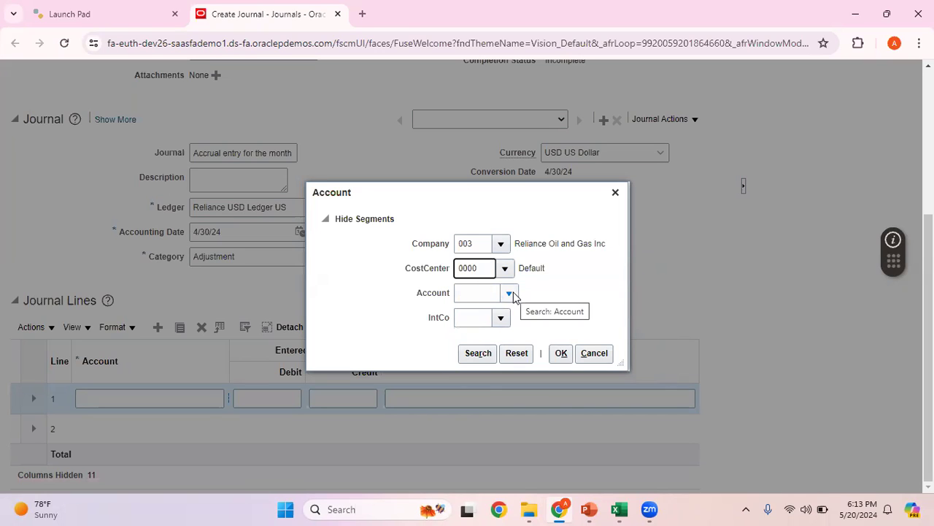
Switch to the PowerPoint presentation, review the Different Business Reasons slide, and return to the journal in Chrome.
mouse_move(595, 511)
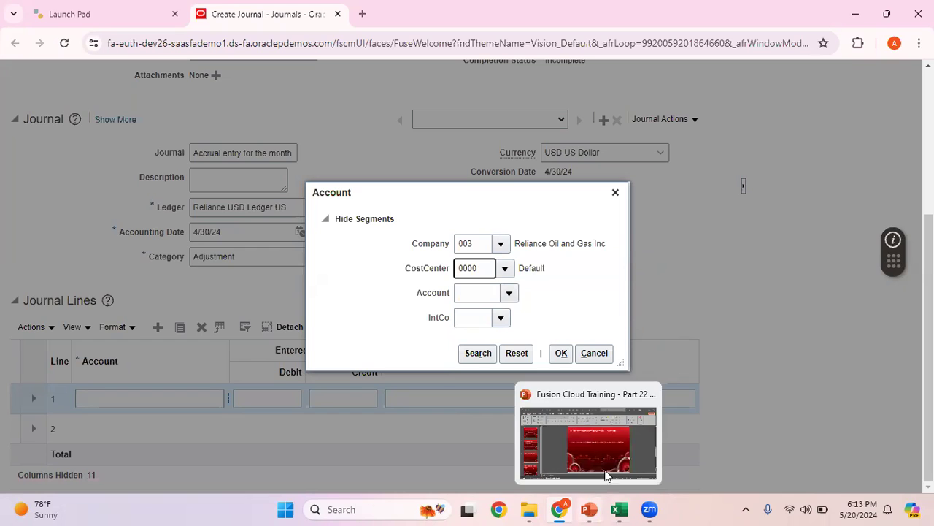
click(619, 439)
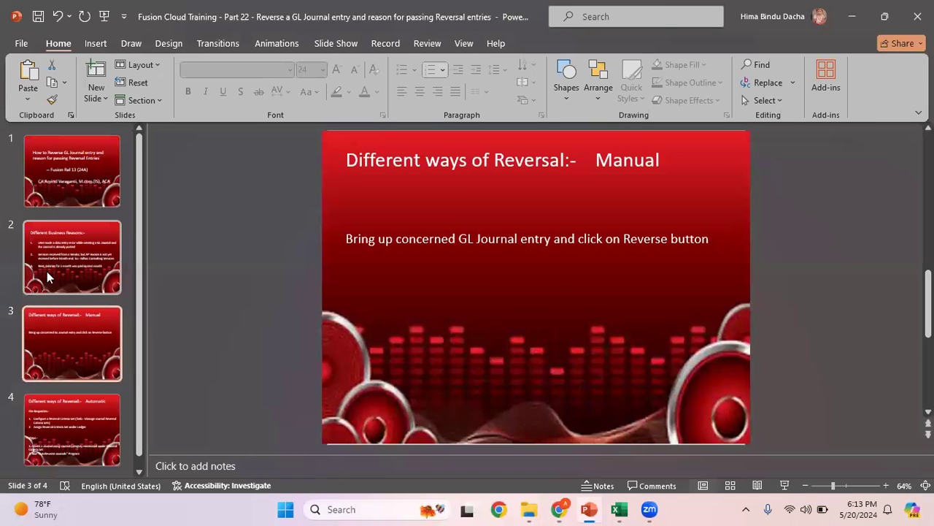
click(102, 262)
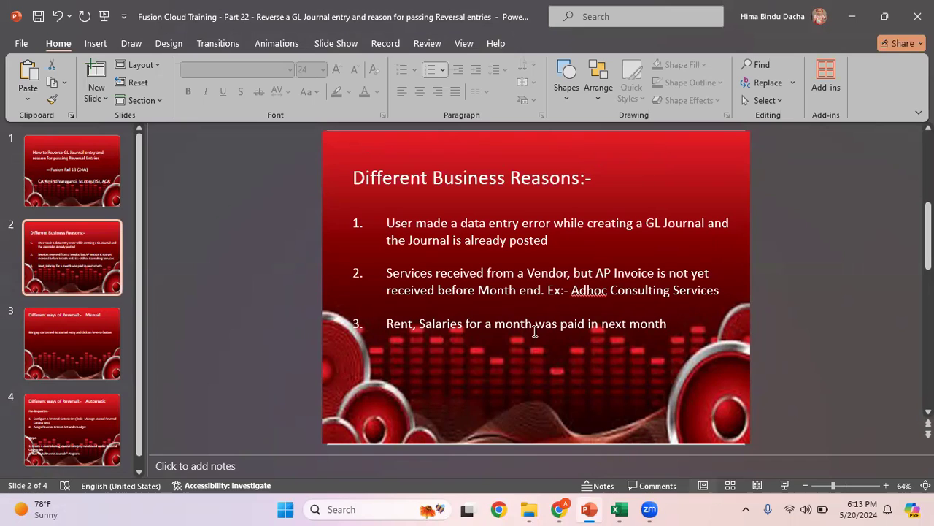
key(alt+Tab)
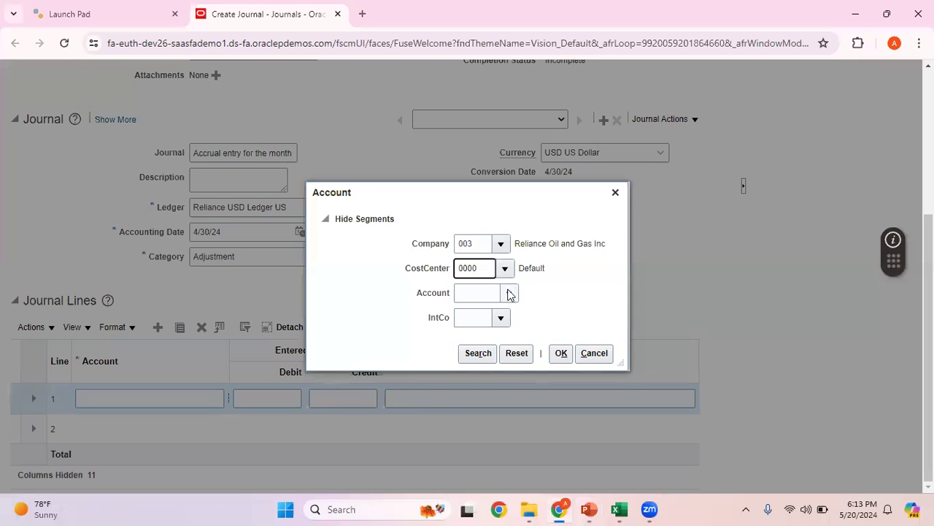
Search the Account segment values by description "Rent%" and select 52231, Rent- Buildings.
click(483, 294)
click(509, 293)
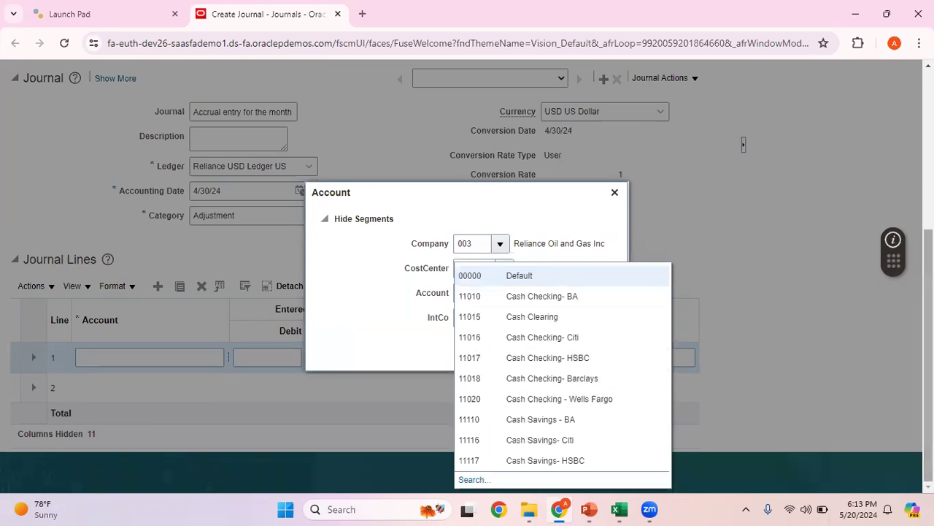
click(473, 480)
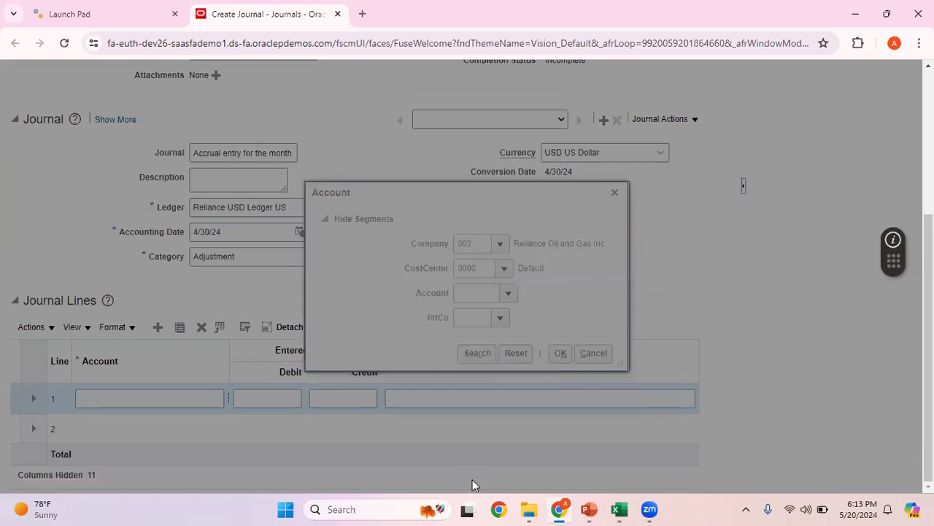
click(454, 279)
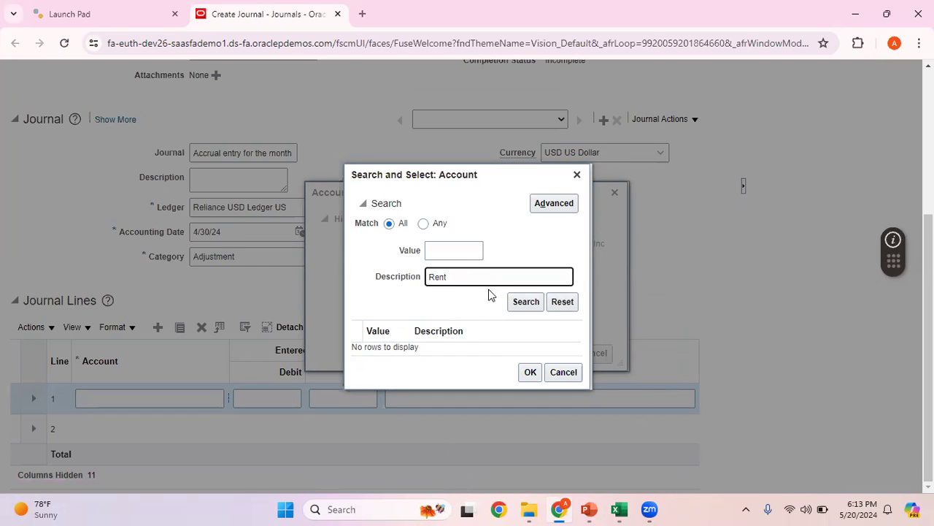
click(532, 303)
click(396, 349)
click(481, 271)
key(BackSpace)
click(524, 298)
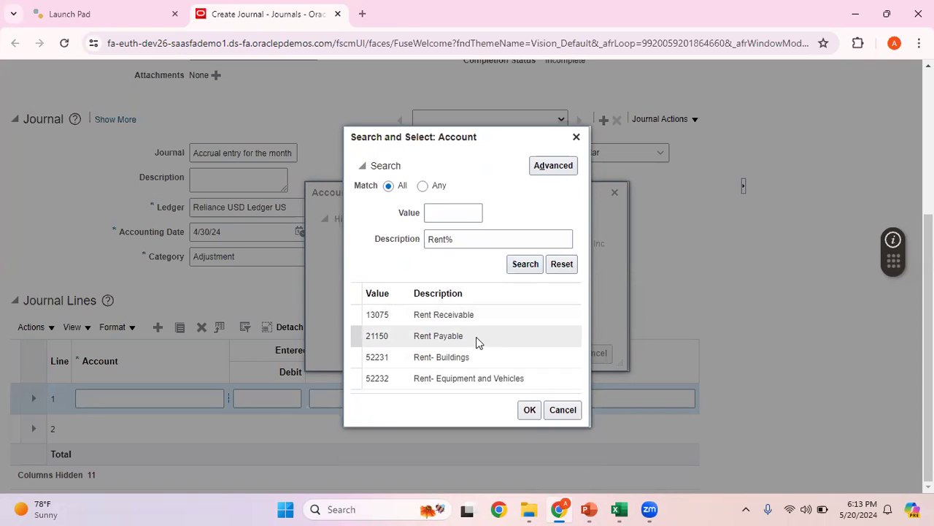
click(476, 357)
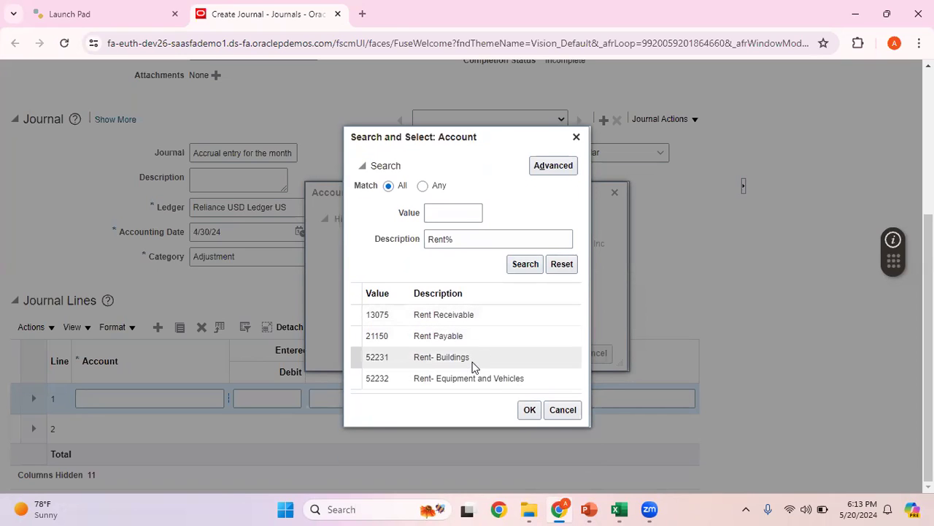
click(531, 411)
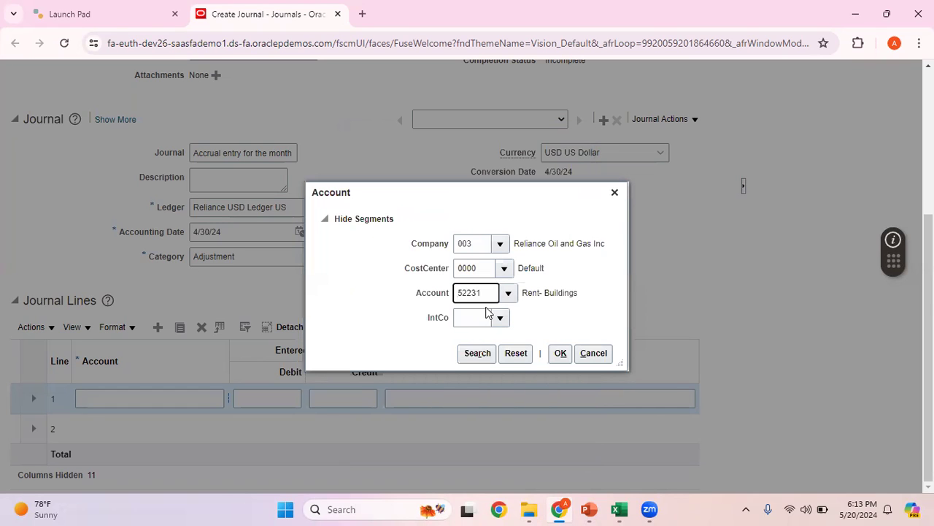
Set the IntCo segment to 000 and apply the account combination to journal line 1.
click(476, 315)
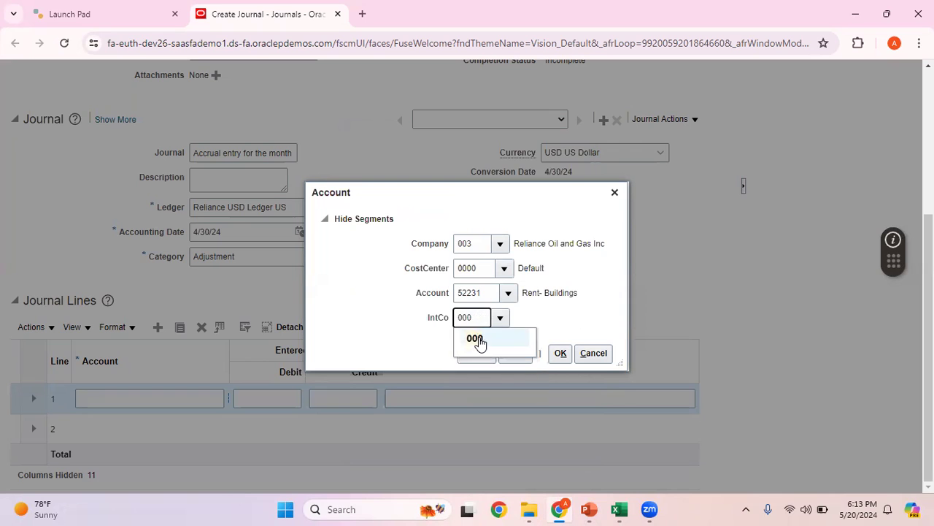
click(476, 339)
click(562, 354)
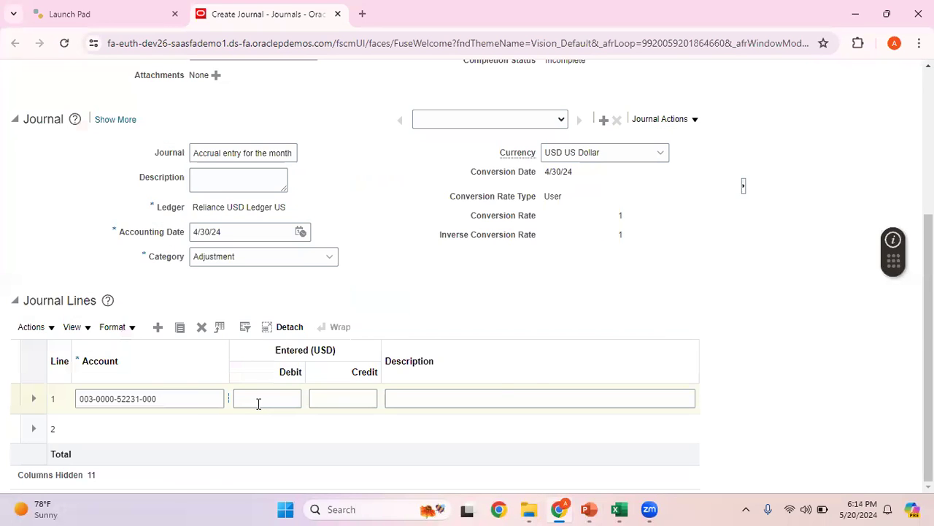
Enter a debit of 10000 USD on journal line 1 and move on to its description.
click(259, 399)
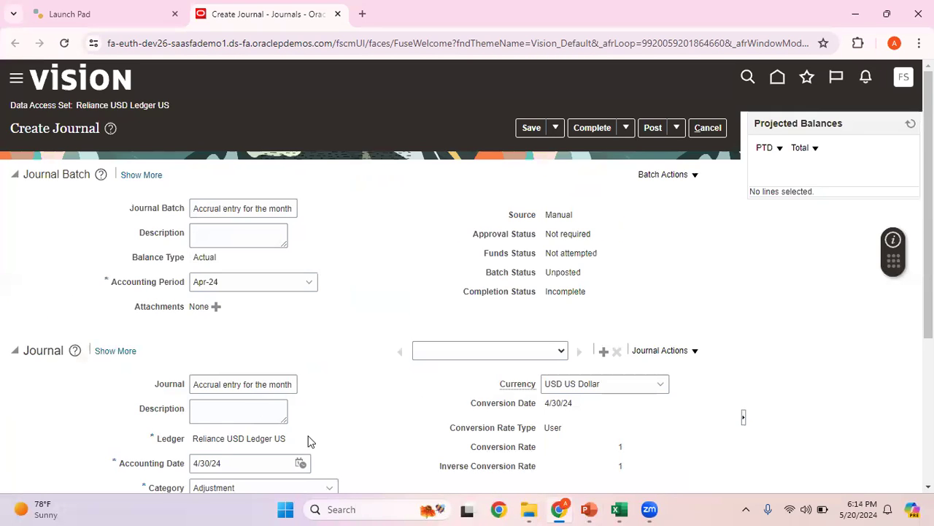
scroll(501, 469, down, 1)
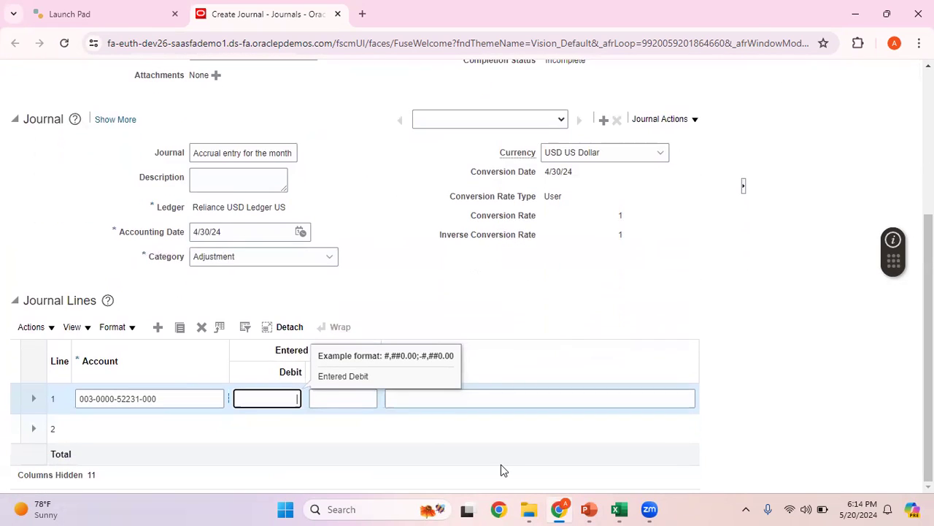
text(10000)
click(589, 393)
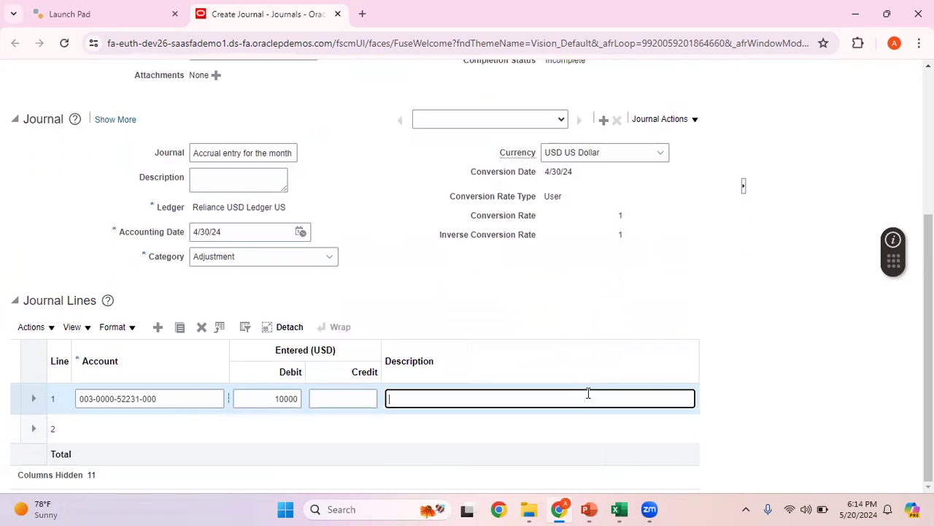
Begin the account combination for journal line 2 with Company 003 and CostCenter 0000.
scroll(468, 277, up, 5)
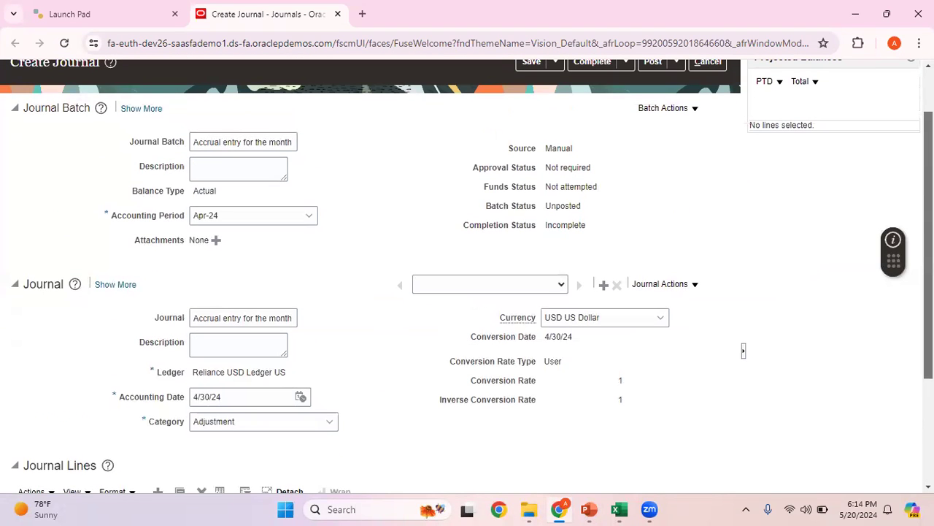
scroll(467, 277, down, 5)
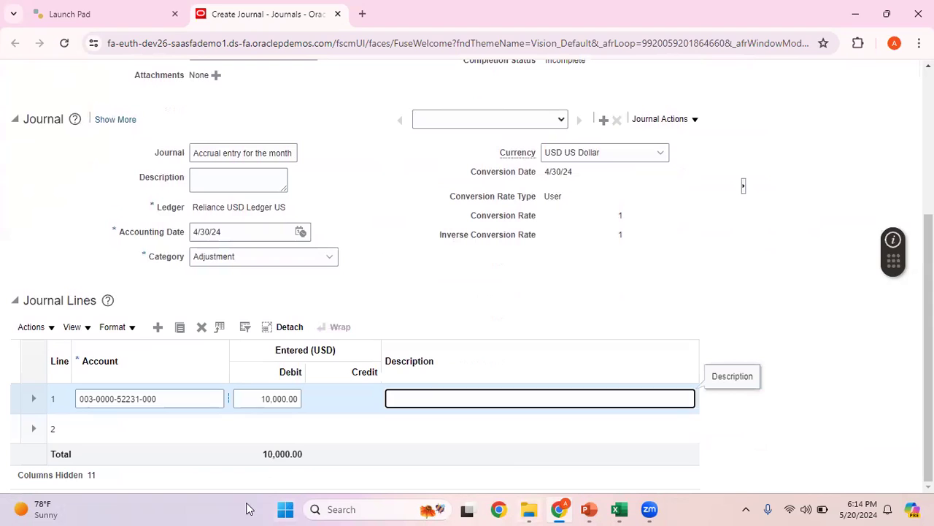
click(170, 429)
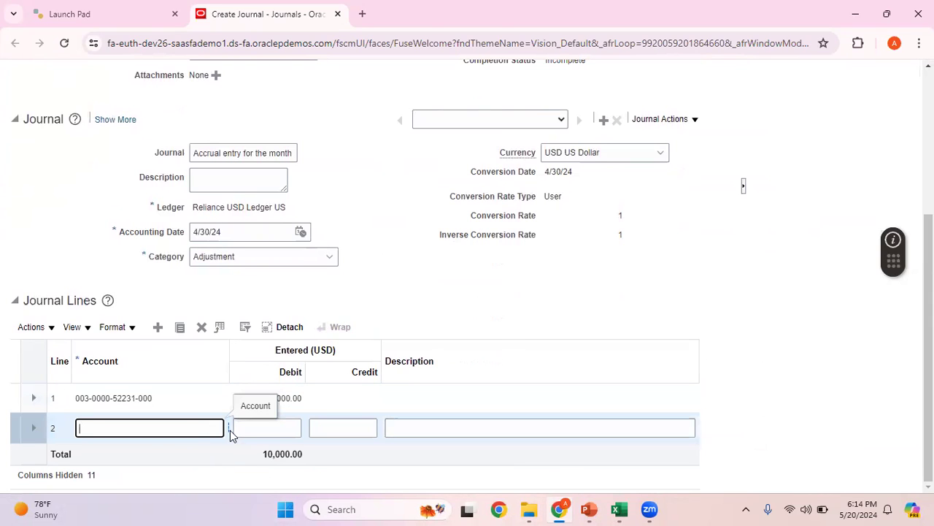
click(228, 429)
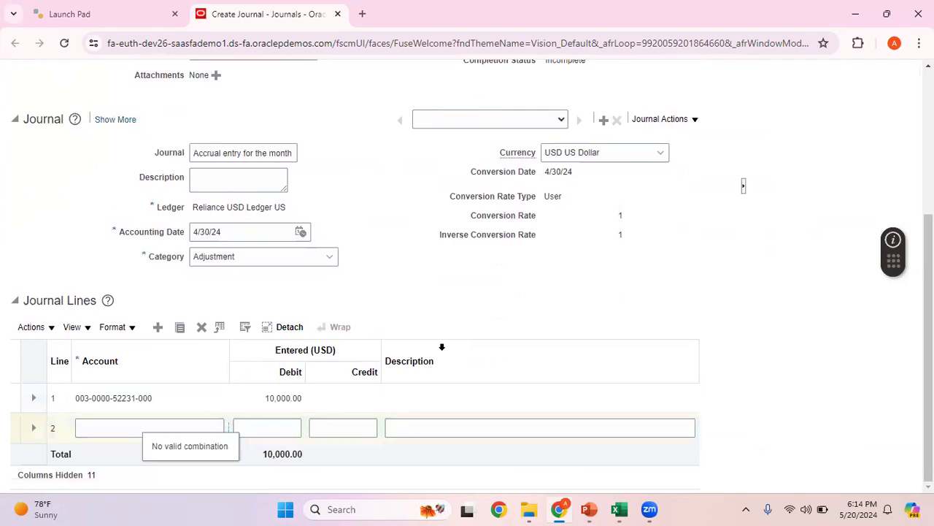
click(475, 244)
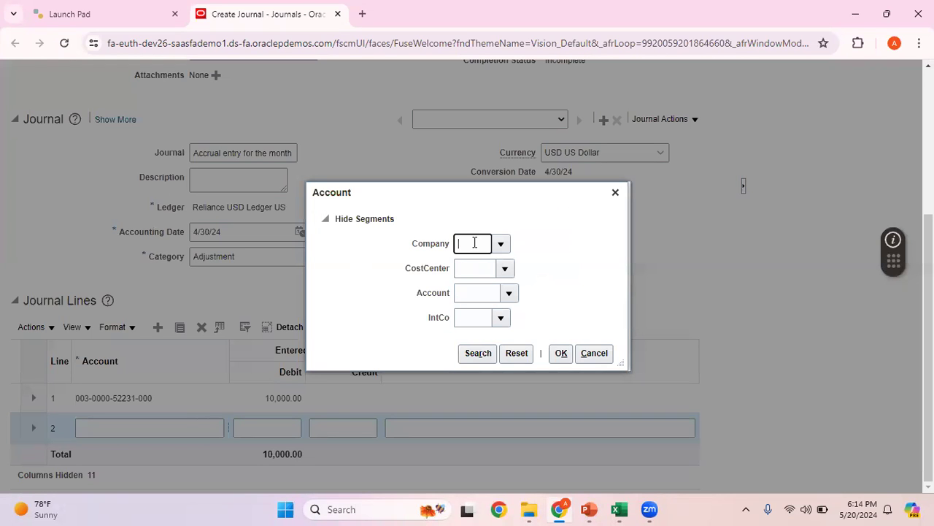
text(003)
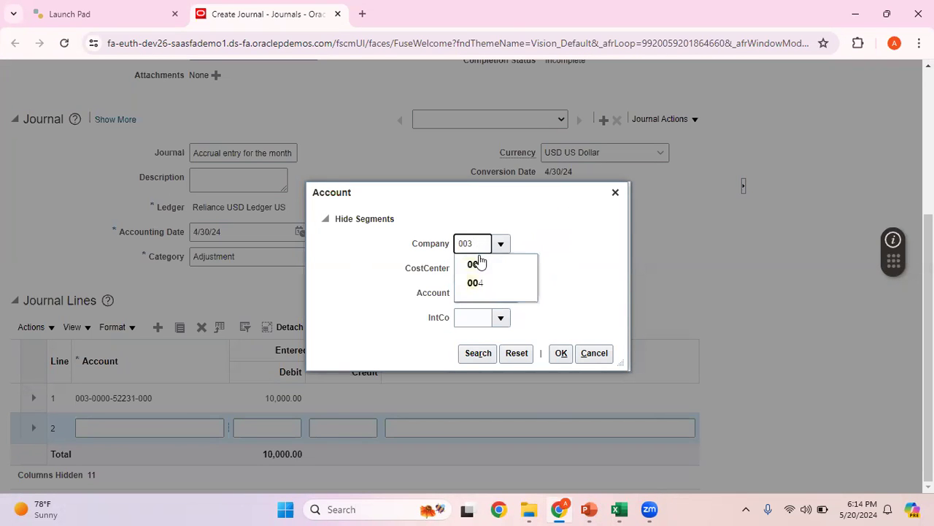
click(471, 268)
click(466, 267)
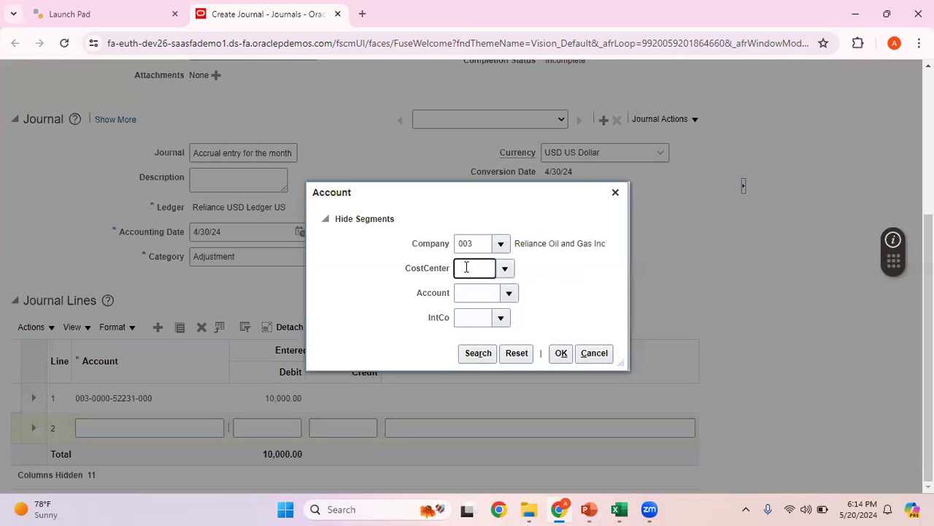
text(00)
click(478, 289)
Search the Account segment values by description "rent%" and select 21150, Rent Payable.
click(510, 294)
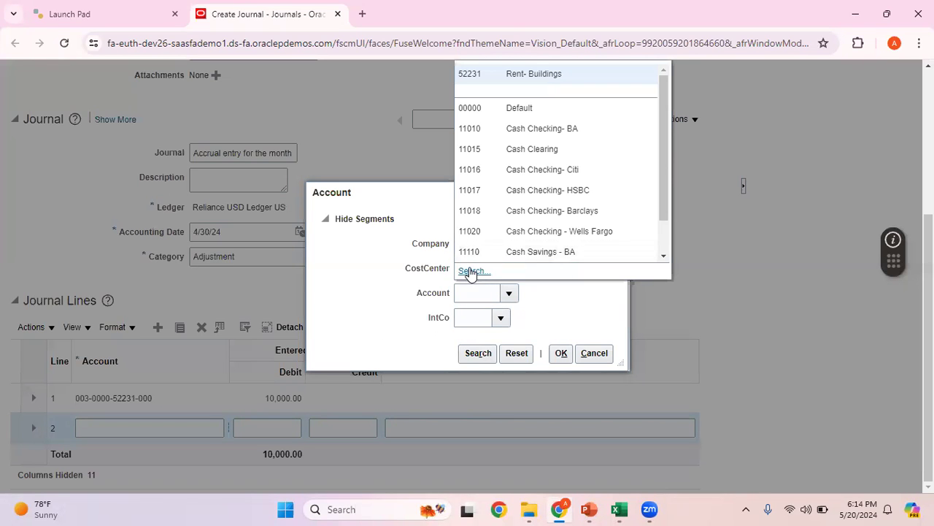
click(471, 271)
click(435, 276)
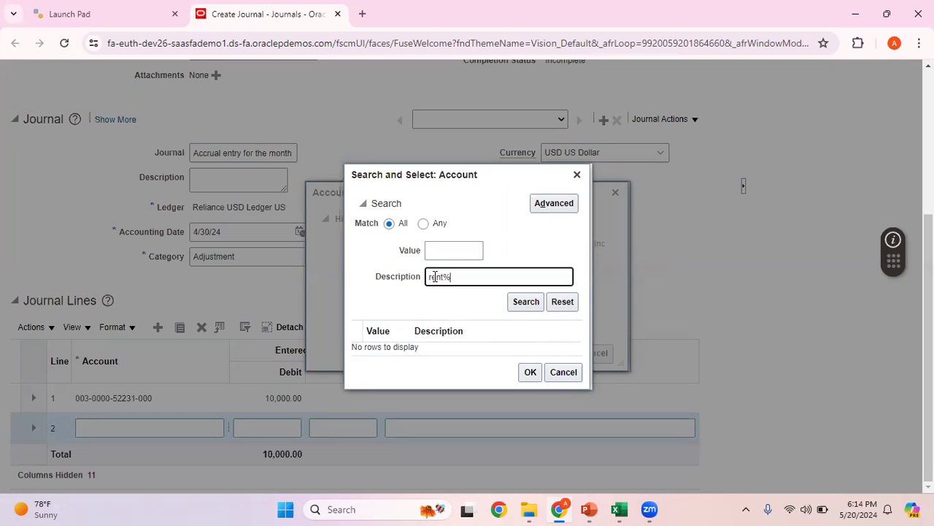
click(523, 300)
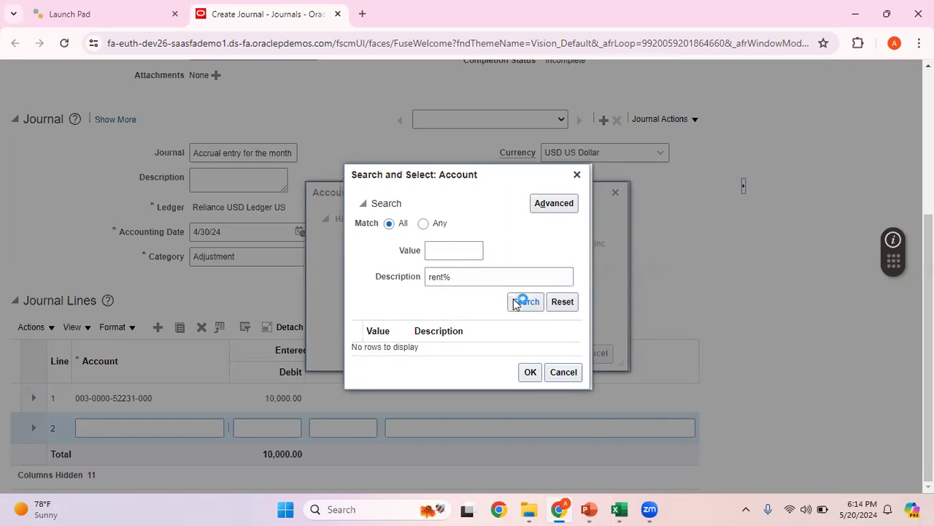
click(465, 336)
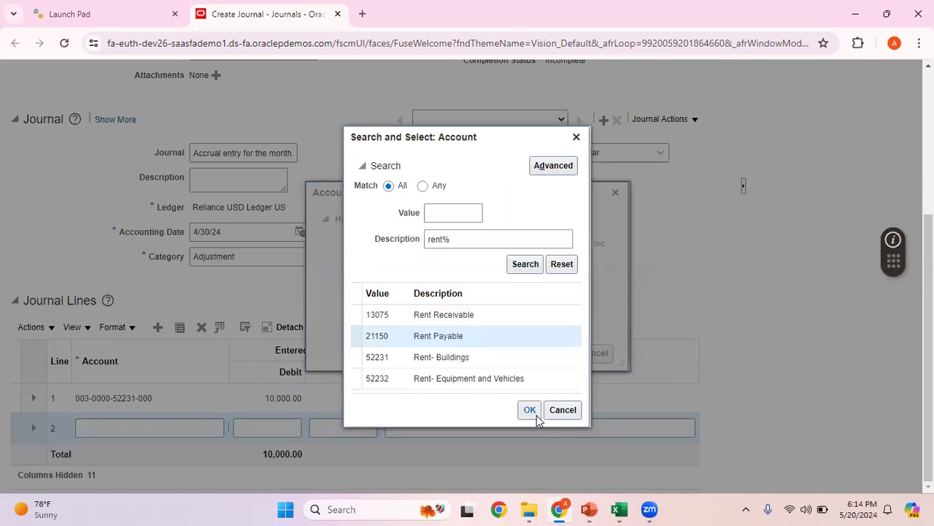
click(536, 414)
Set the IntCo segment to 000 and apply the account combination to journal line 2.
click(470, 314)
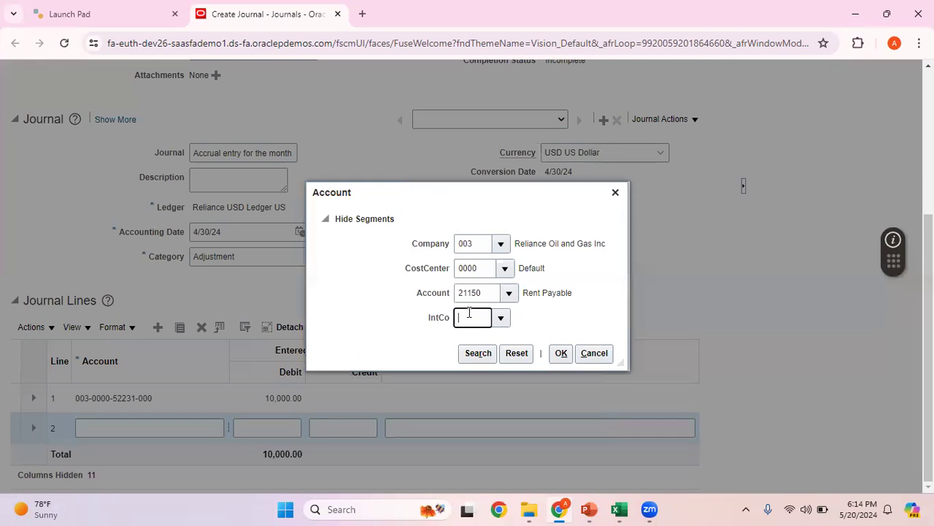
text(000)
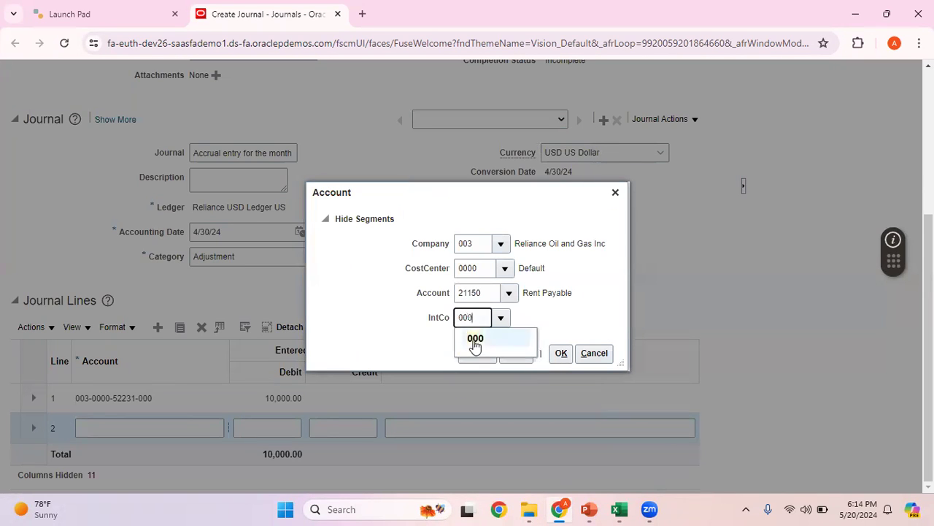
click(475, 344)
click(561, 353)
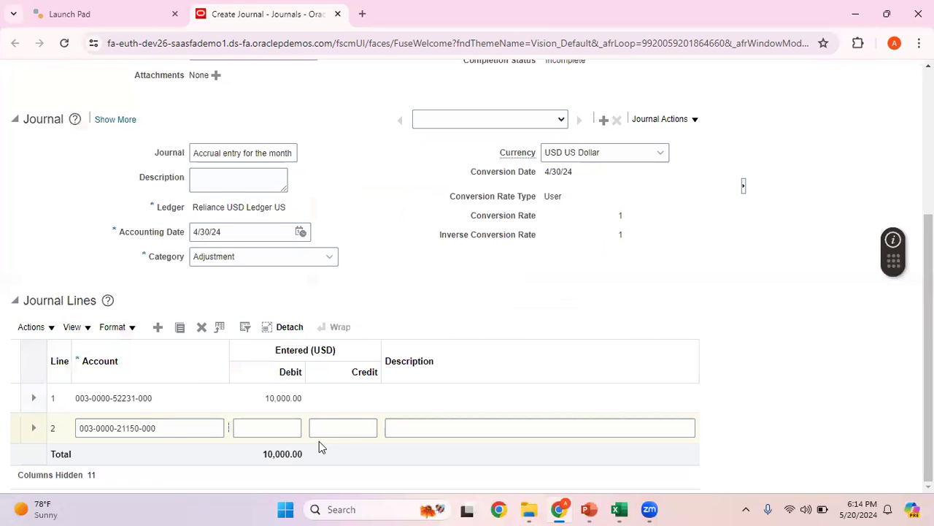
Enter a credit of 10000 USD on journal line 2.
scroll(319, 441, up, 3)
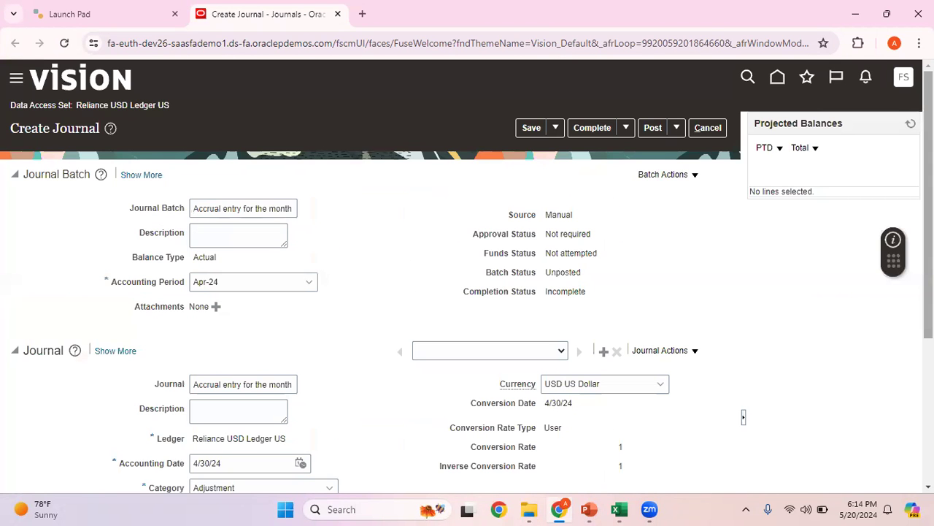
scroll(389, 467, down, 3)
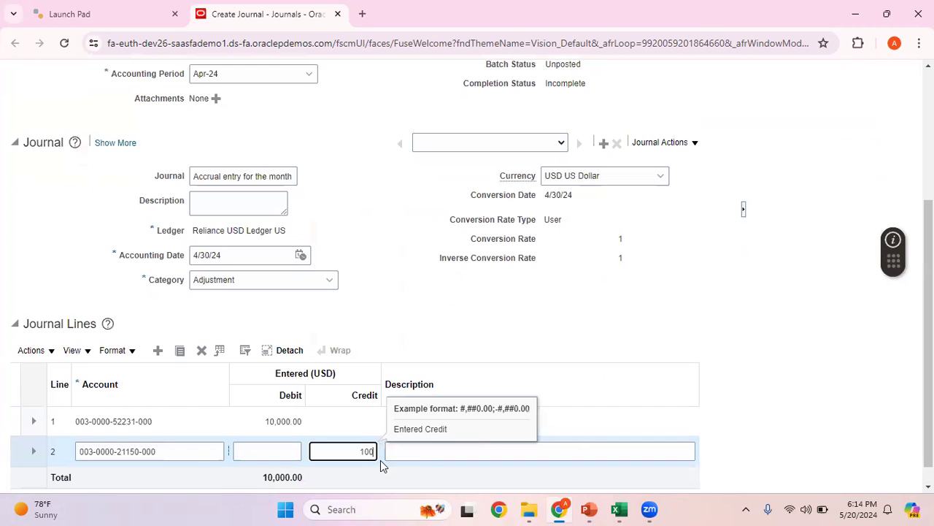
click(876, 156)
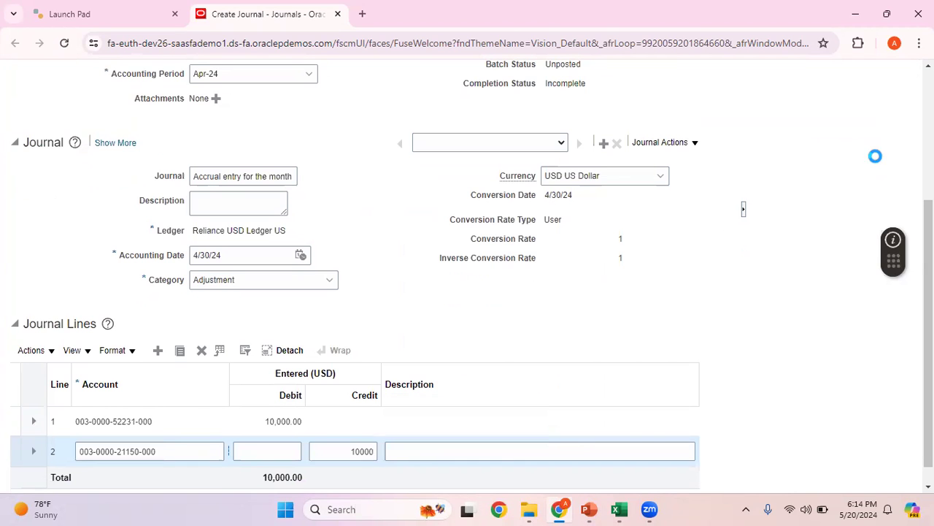
Post the accrual journal and dismiss the process confirmation.
scroll(467, 292, up, 3)
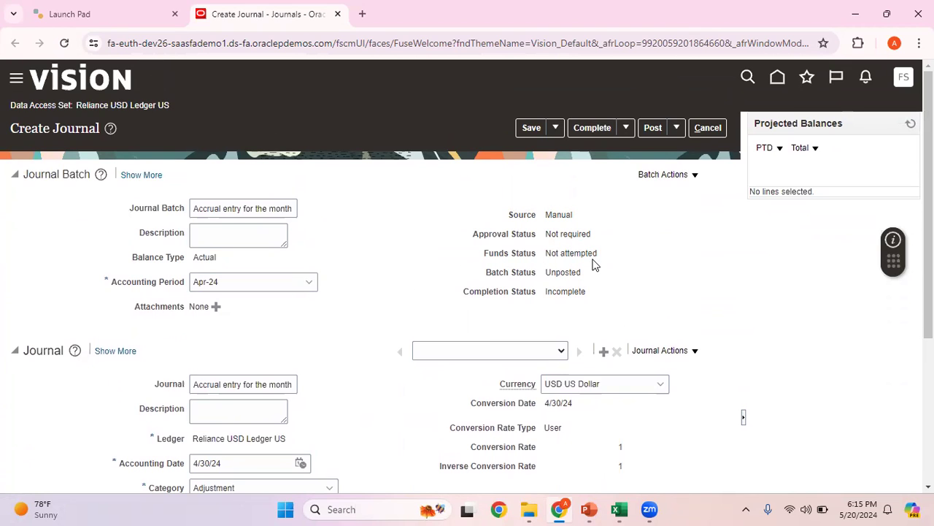
click(653, 127)
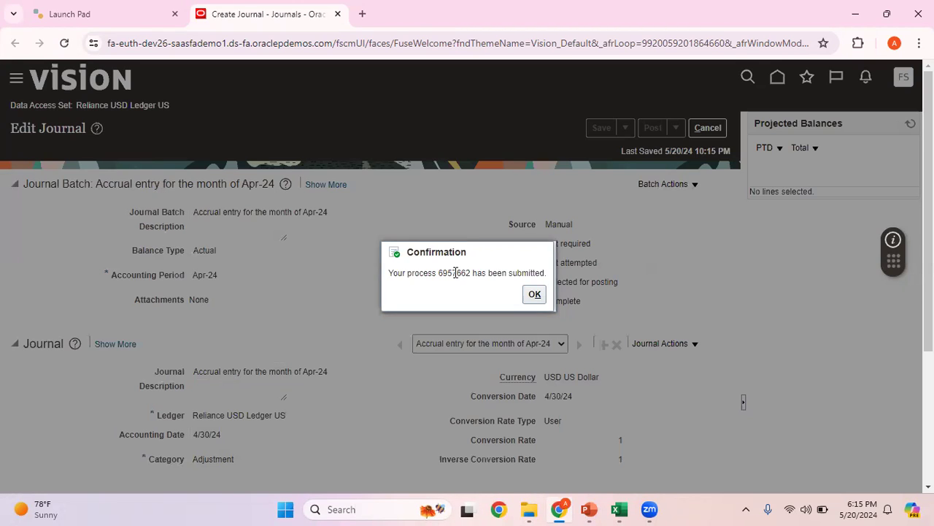
click(535, 294)
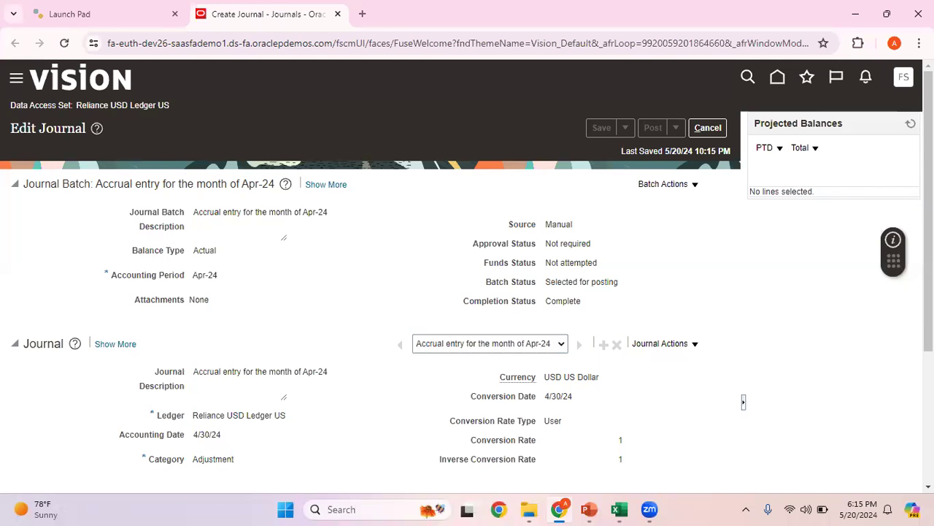
Refresh the projected balances repeatedly to check the posting status of the batch.
click(911, 124)
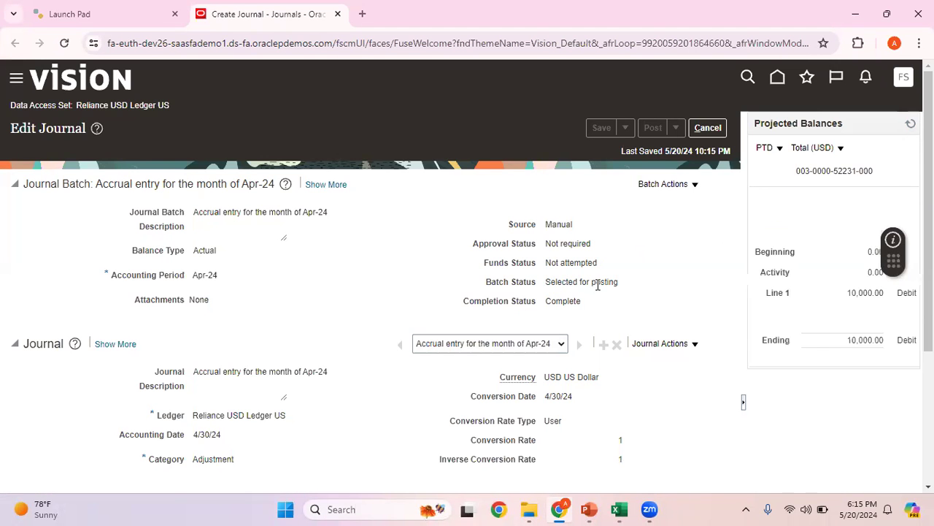
click(910, 125)
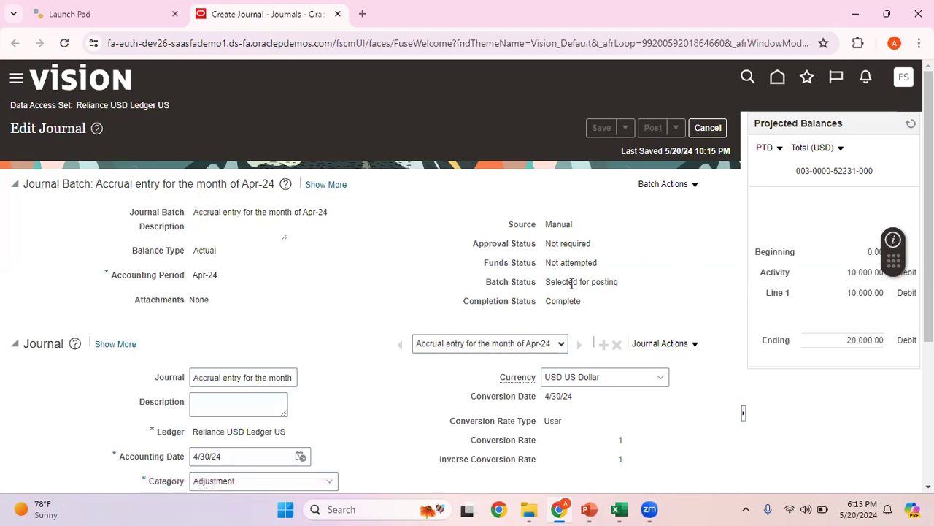
click(909, 123)
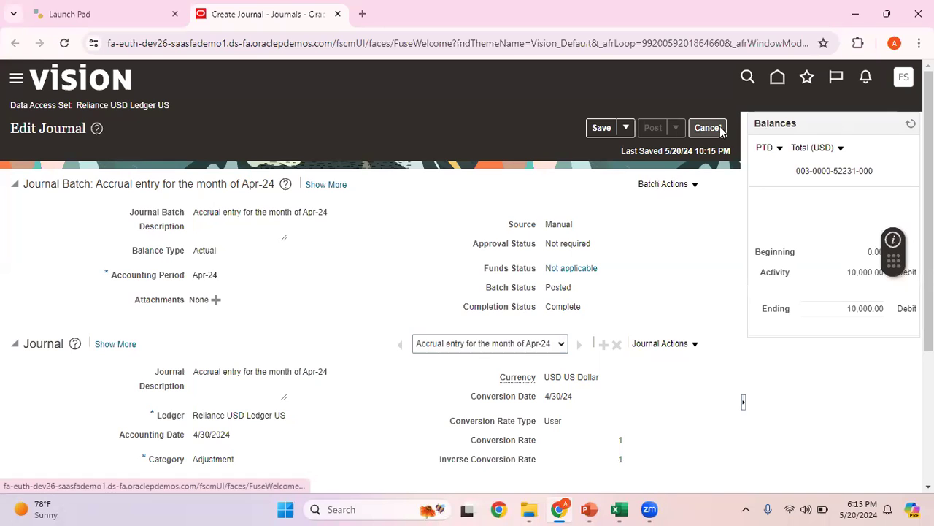
Copy the journal batch name from the accrual journal and close the journal.
click(693, 184)
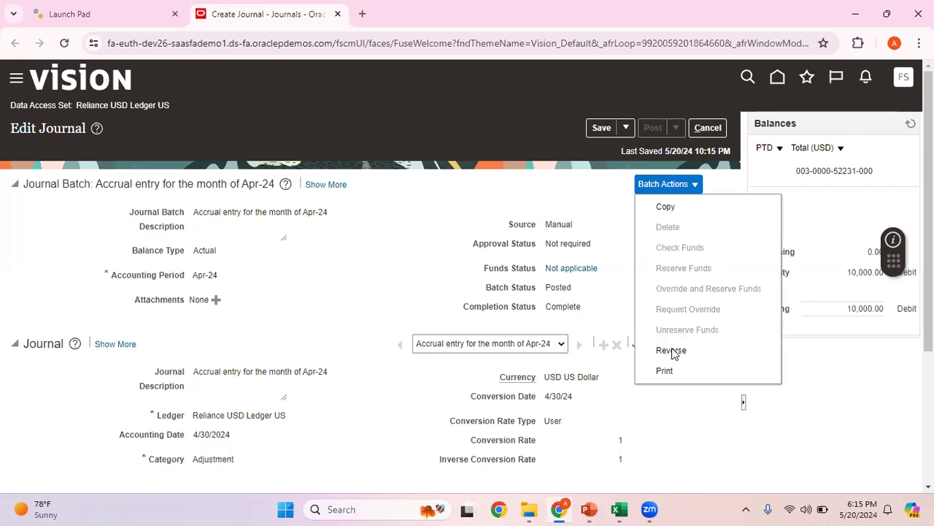
click(581, 188)
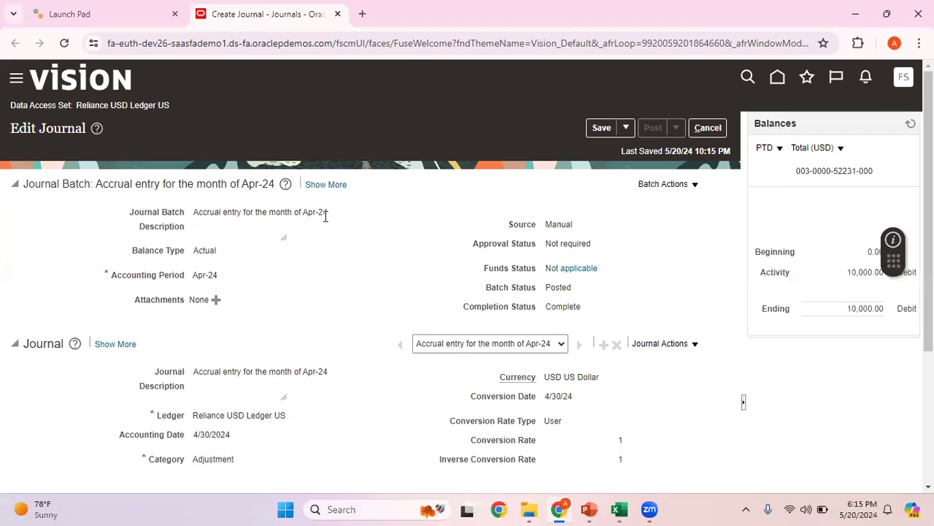
drag(325, 213, 194, 213)
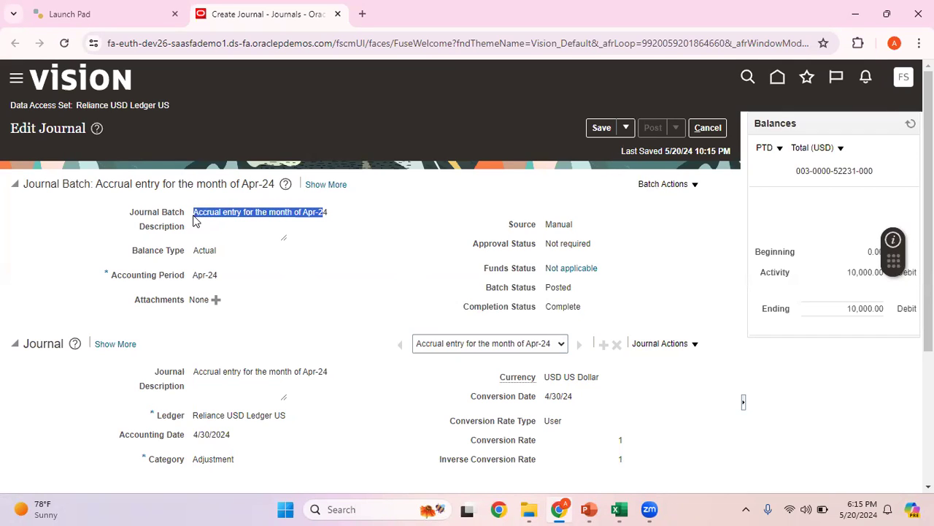
click(709, 130)
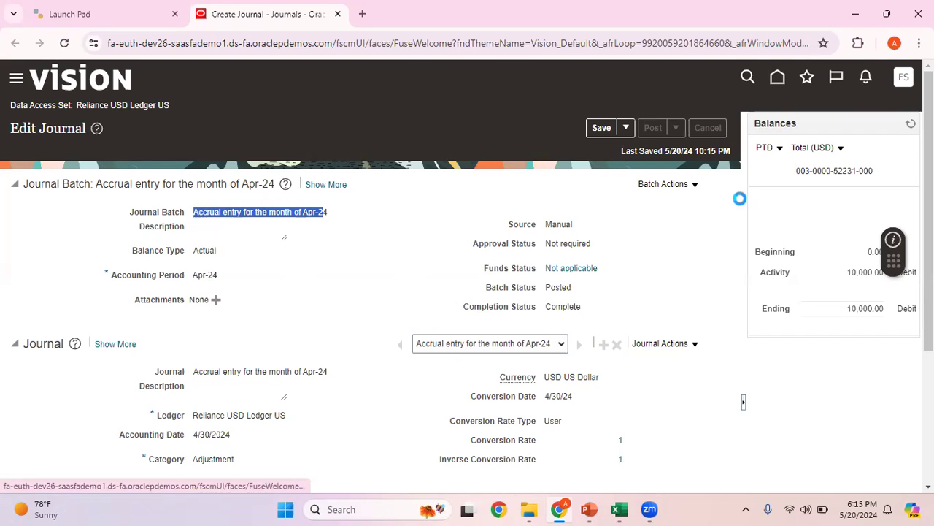
Search Manage Journals for journal batches starting with "Accrual entry for the month of Apr-2" in accounting period Apr-24.
click(908, 211)
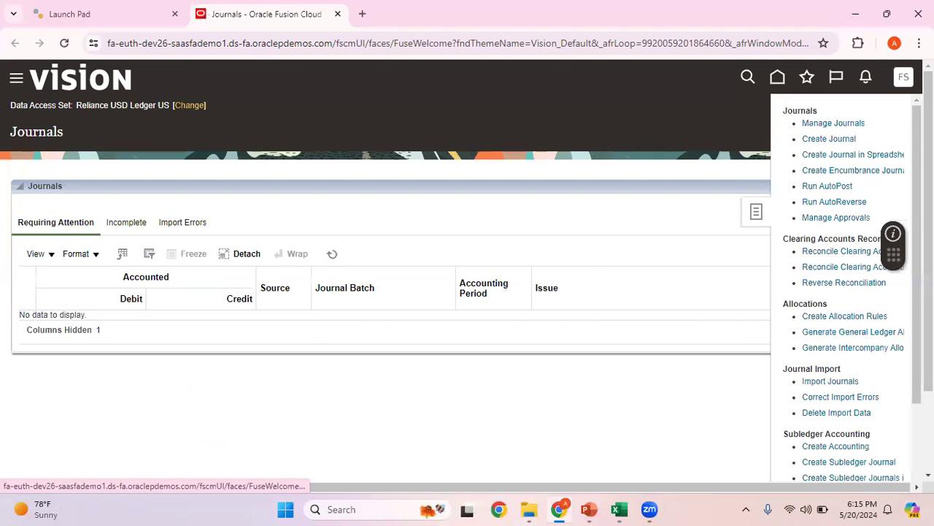
click(829, 123)
click(387, 238)
text(Accrual entry for the month of Apr-24)
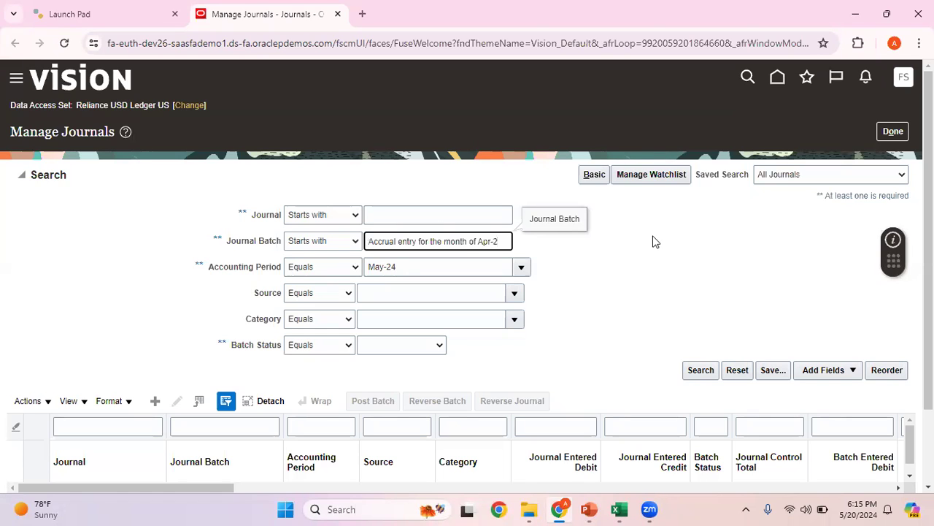
click(406, 266)
key(ctrl+a)
text(apr-24)
key(Tab)
click(697, 373)
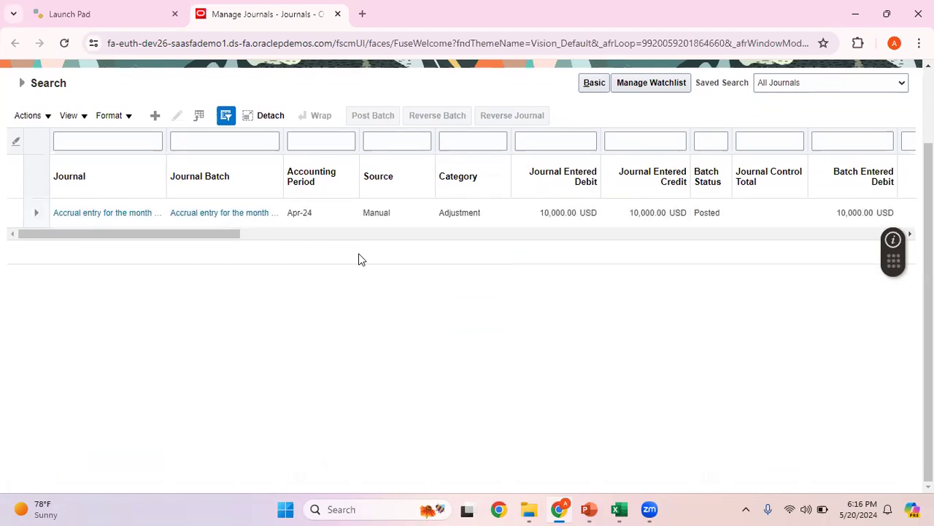
Open the posted accrual journal, reverse its batch into period May-24 with the Switch DR or CR method, and close the journal.
click(514, 221)
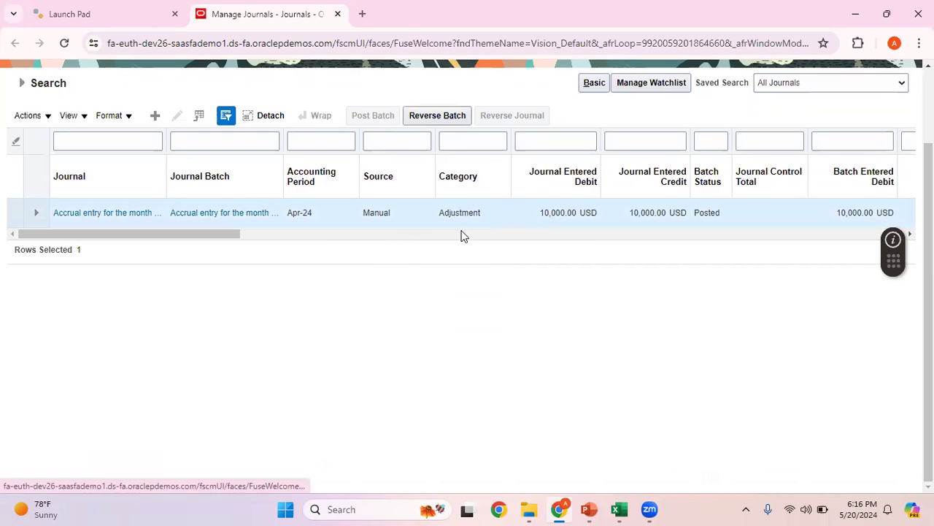
click(125, 213)
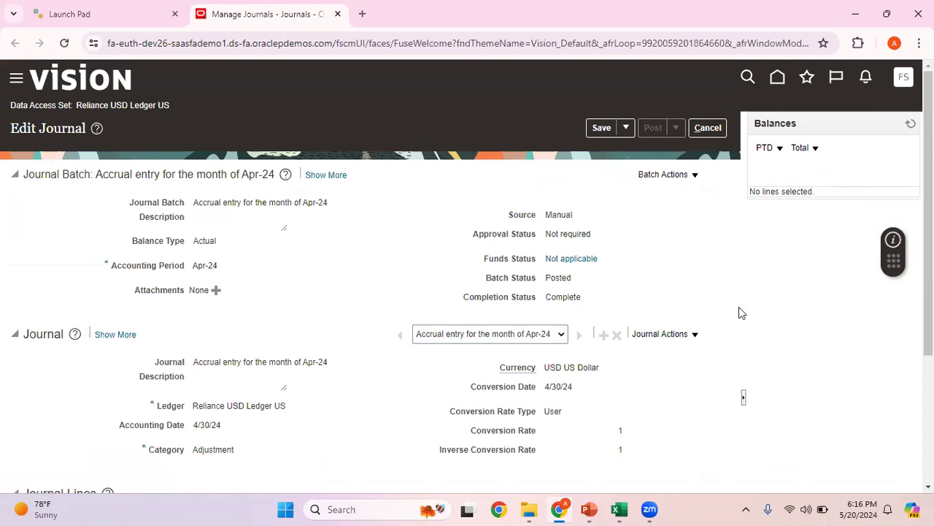
click(683, 176)
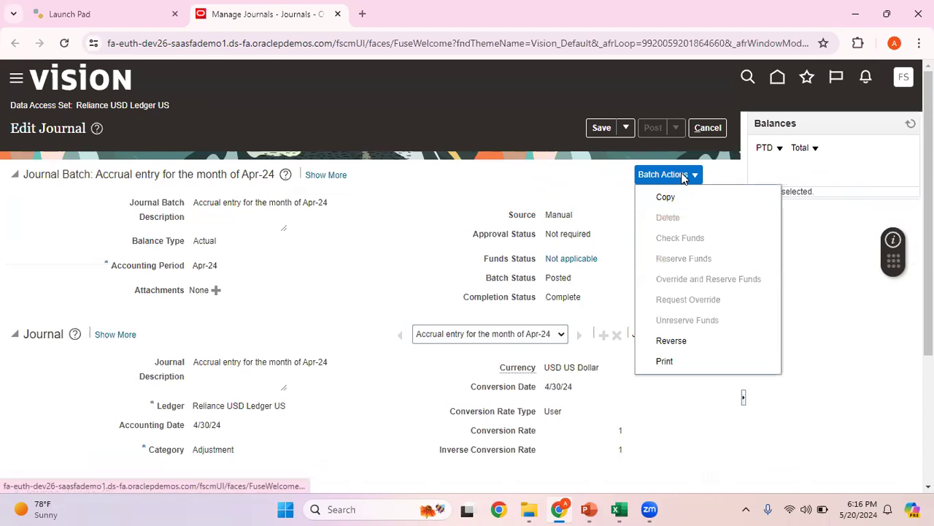
click(692, 342)
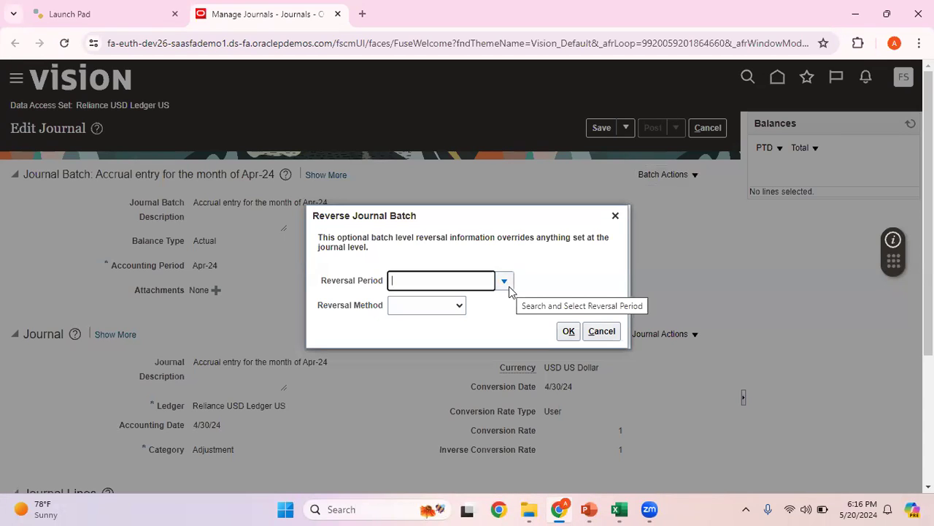
click(507, 285)
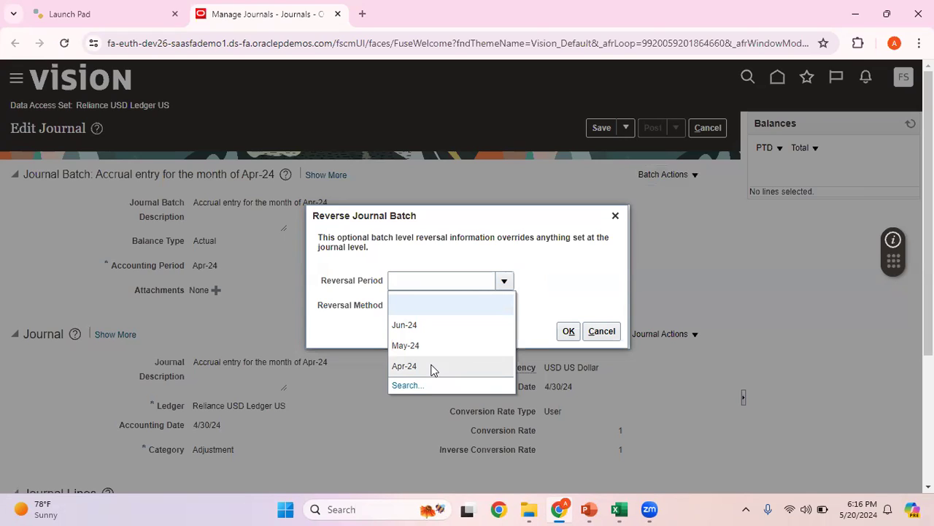
click(432, 345)
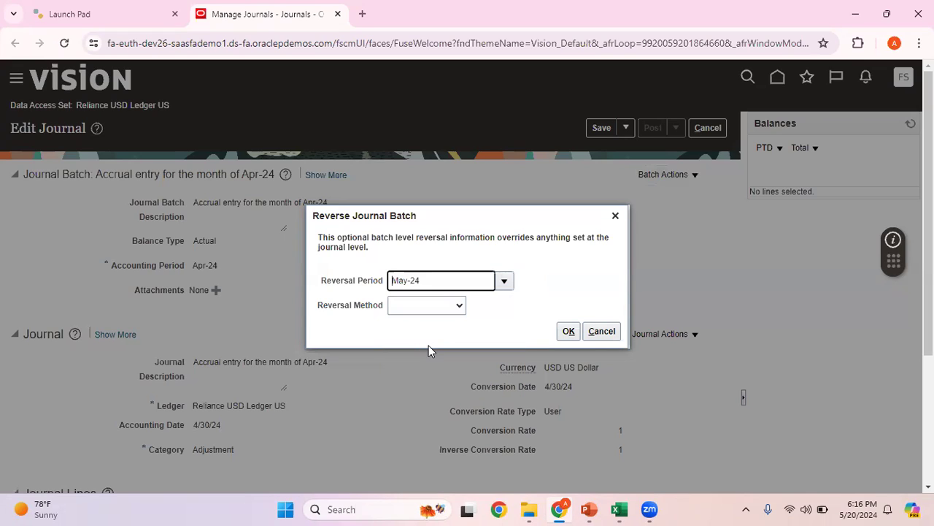
click(459, 306)
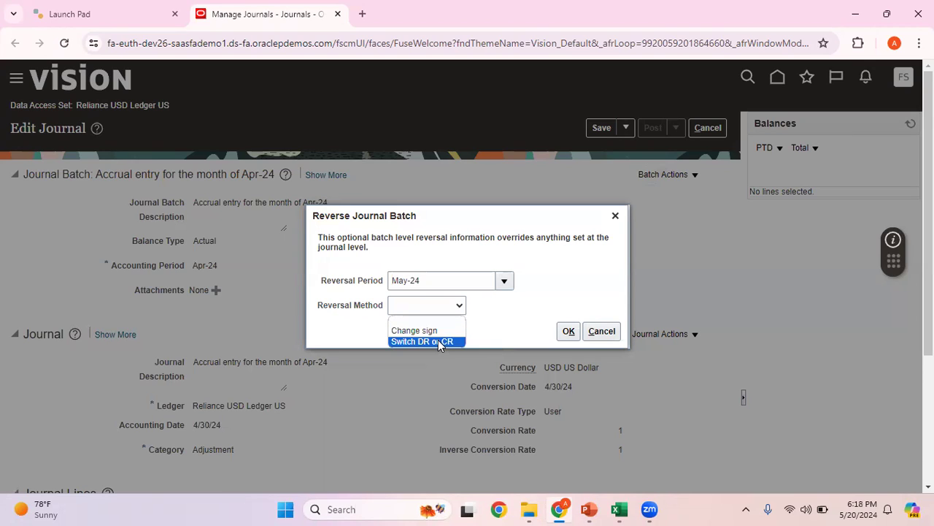
click(438, 342)
click(569, 333)
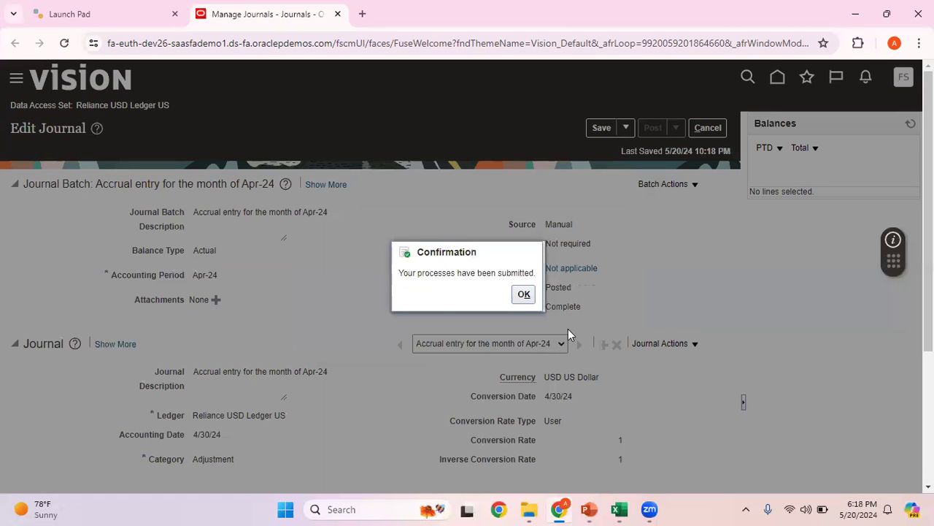
click(523, 294)
click(708, 128)
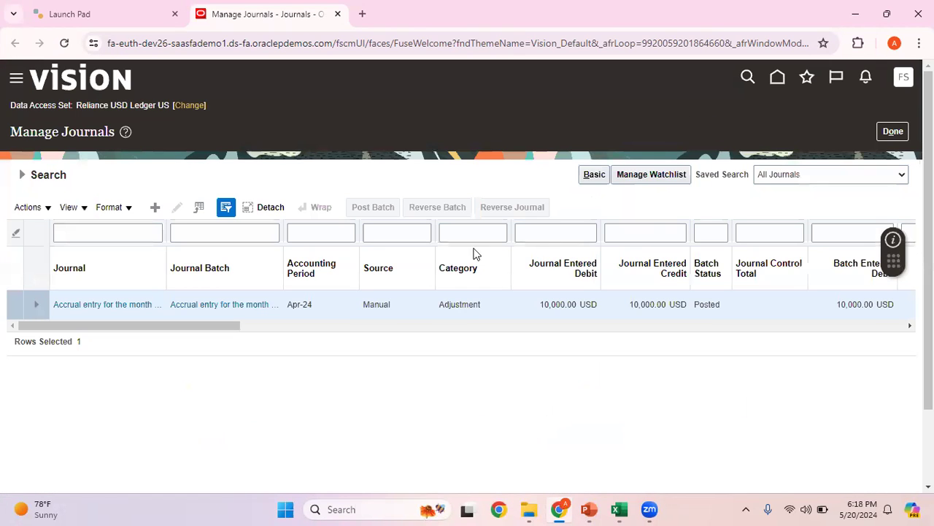
Clear the journal batch name from the search criteria and search for all journals in accounting period Apr-24.
click(21, 175)
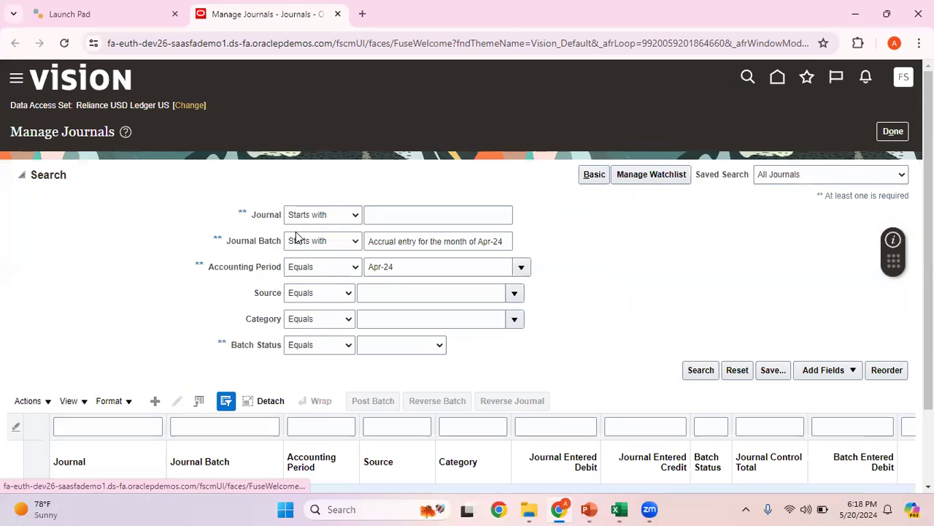
drag(507, 242, 277, 235)
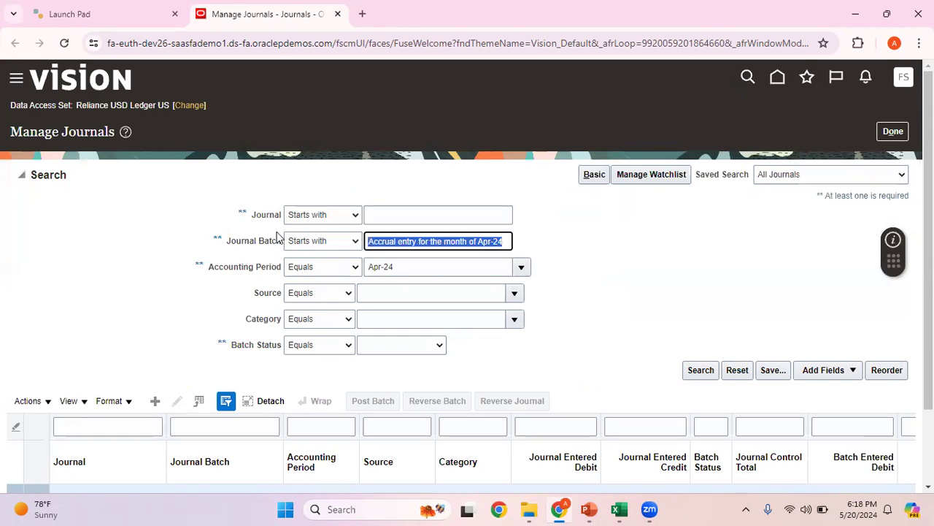
key(BackSpace)
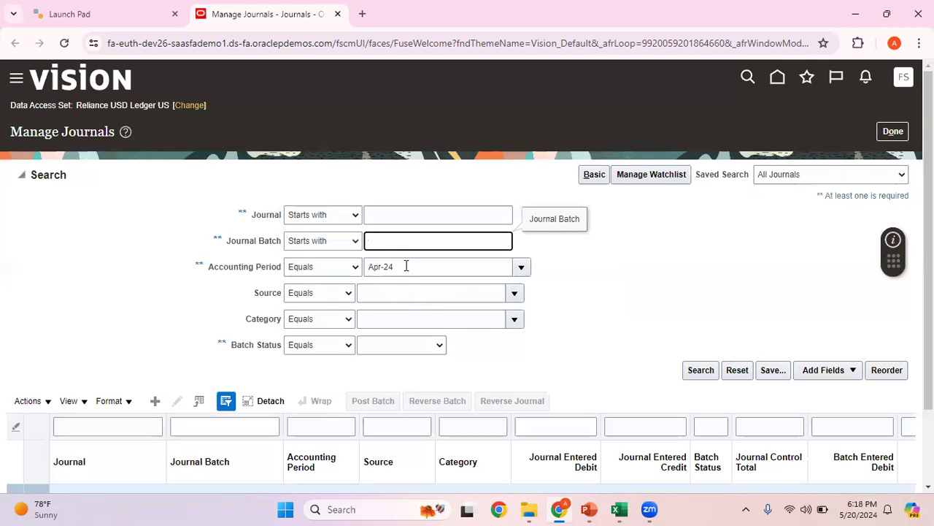
click(702, 371)
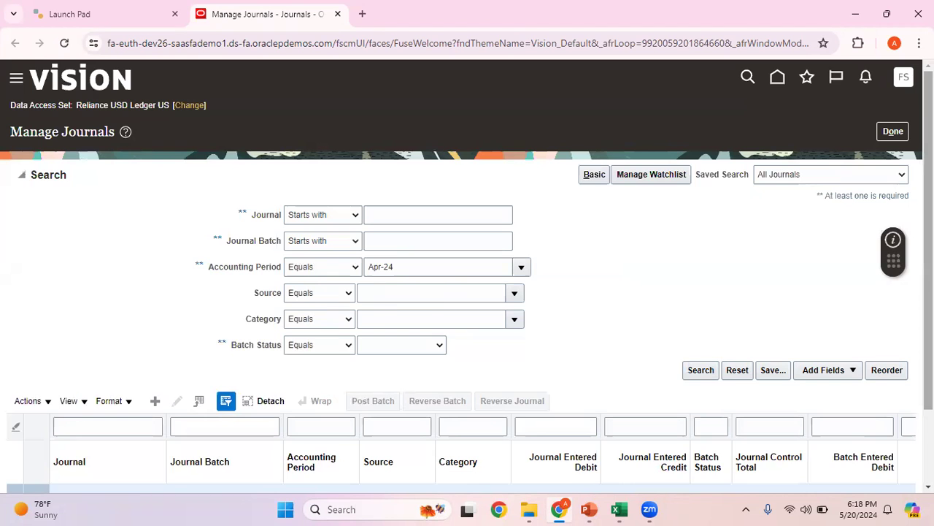
Check the reversal period and reversal status of the Apr-24 accrual journal in the search results.
scroll(662, 341, down, 1)
drag(226, 298, 528, 318)
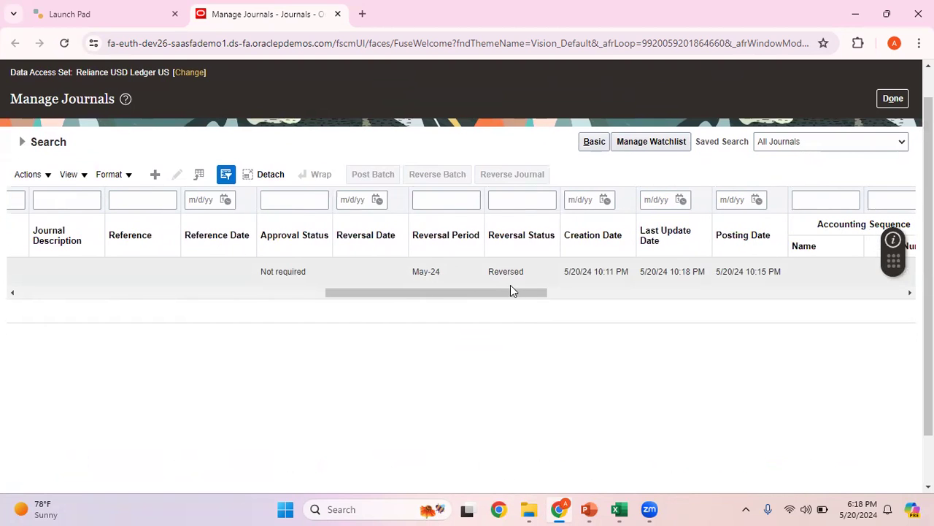
drag(518, 296, 115, 309)
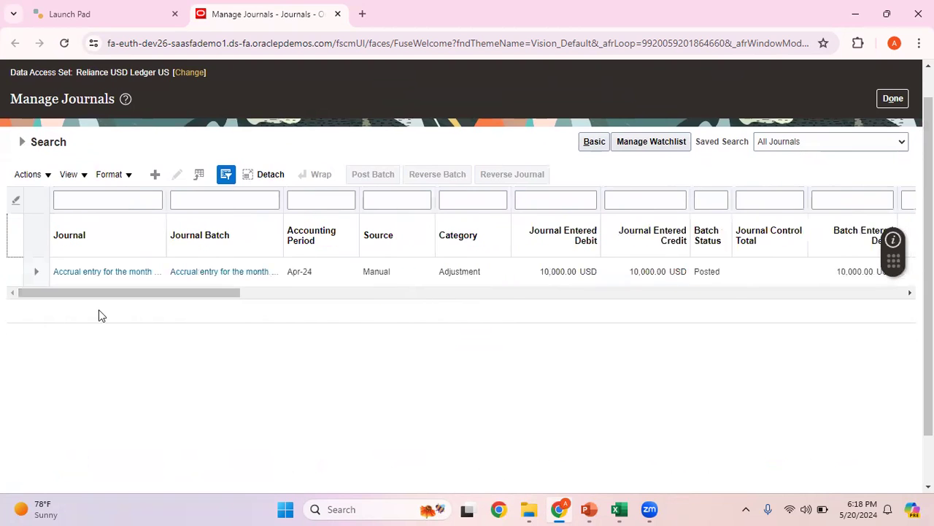
scroll(377, 200, up, 1)
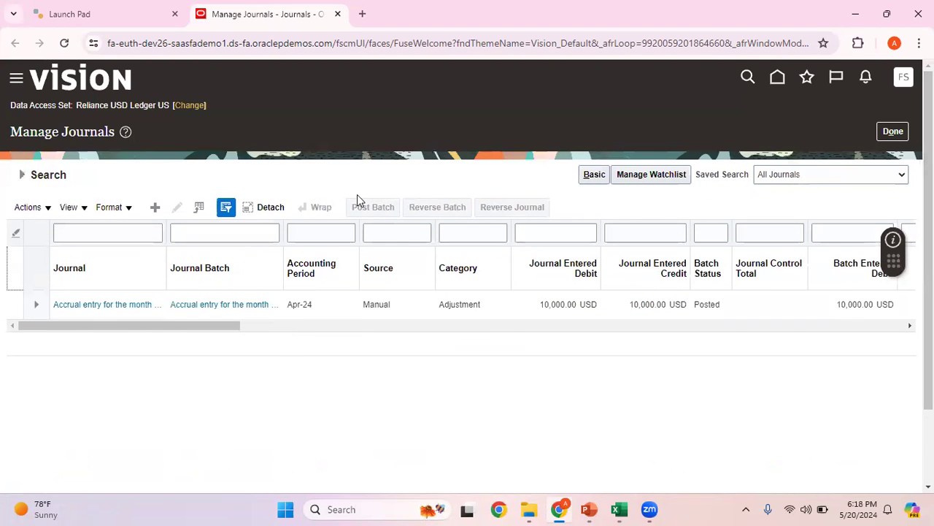
Set the accounting period criterion to May-24 and search for the journals of that period.
click(23, 175)
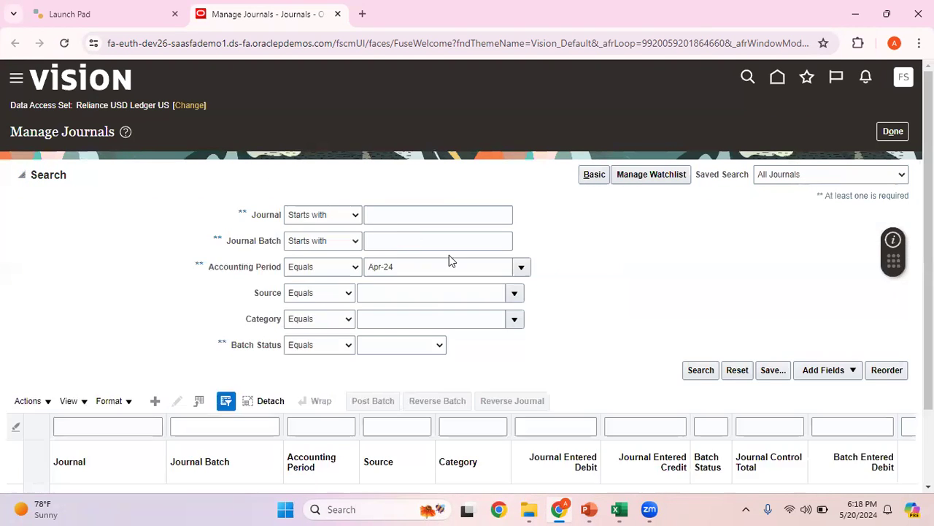
triple_click(405, 269)
text(May-24)
key(Tab)
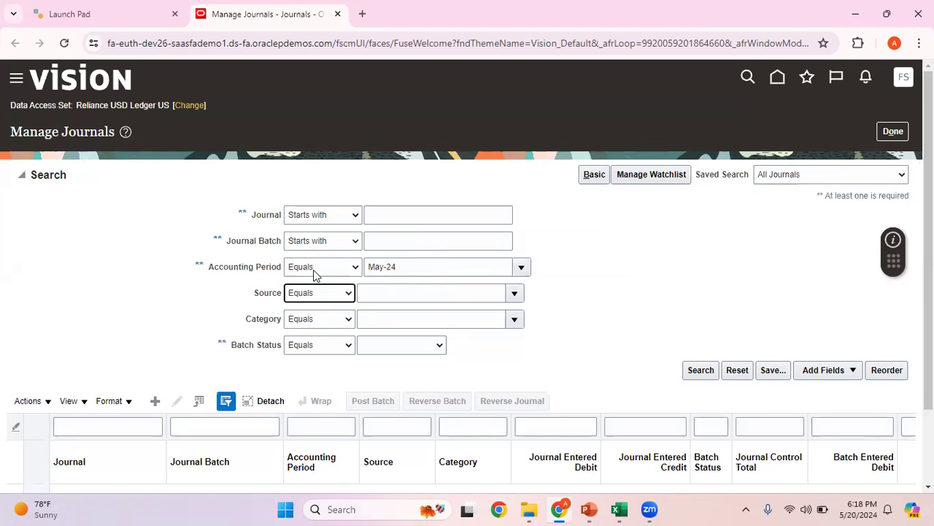
click(698, 370)
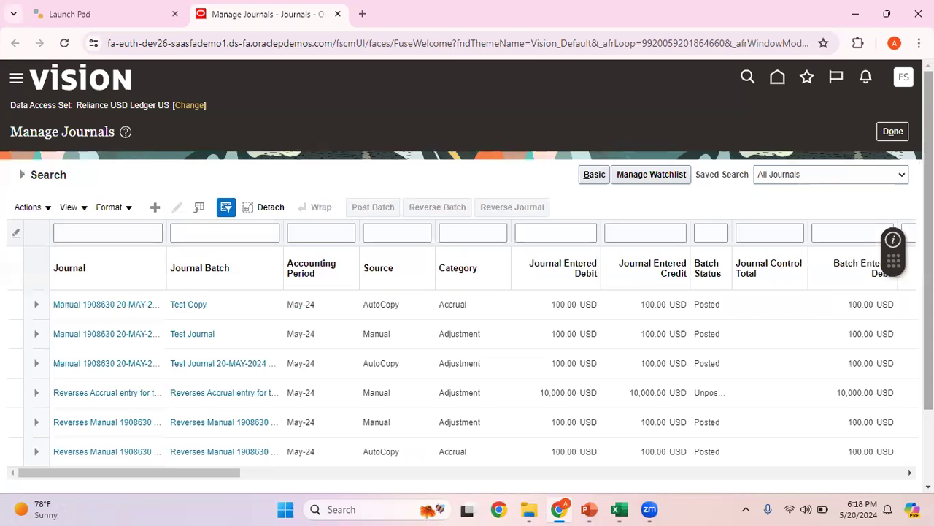
Widen the Journal, Journal Batch and Batch Status columns in the results to read their full values.
scroll(467, 328, down, 1)
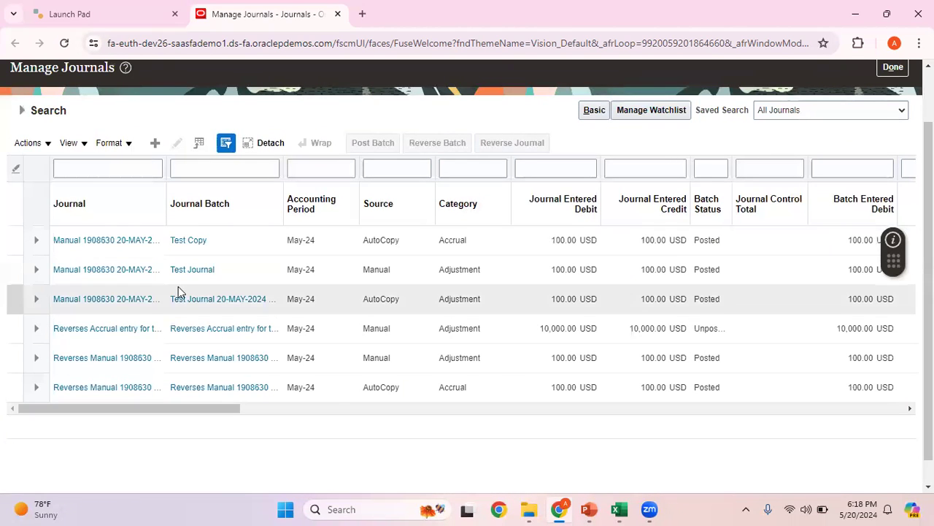
drag(168, 192, 309, 191)
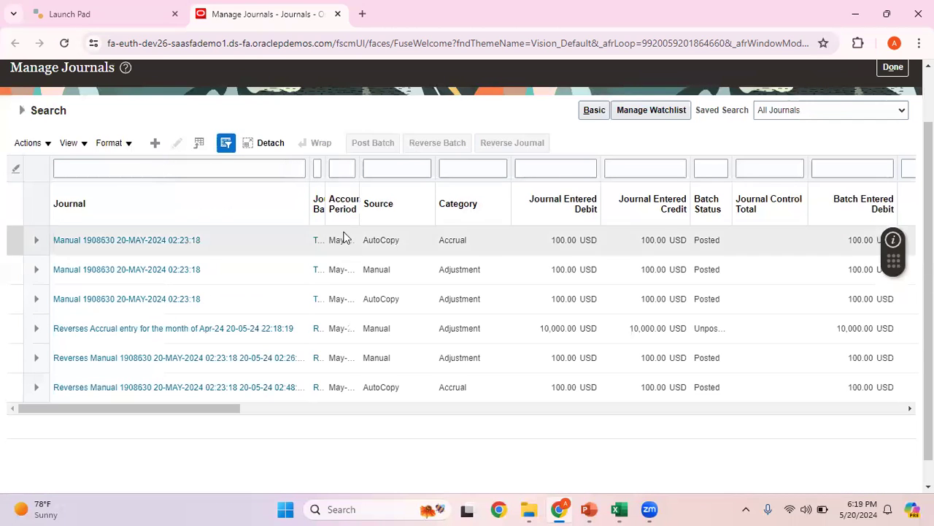
drag(327, 188, 518, 191)
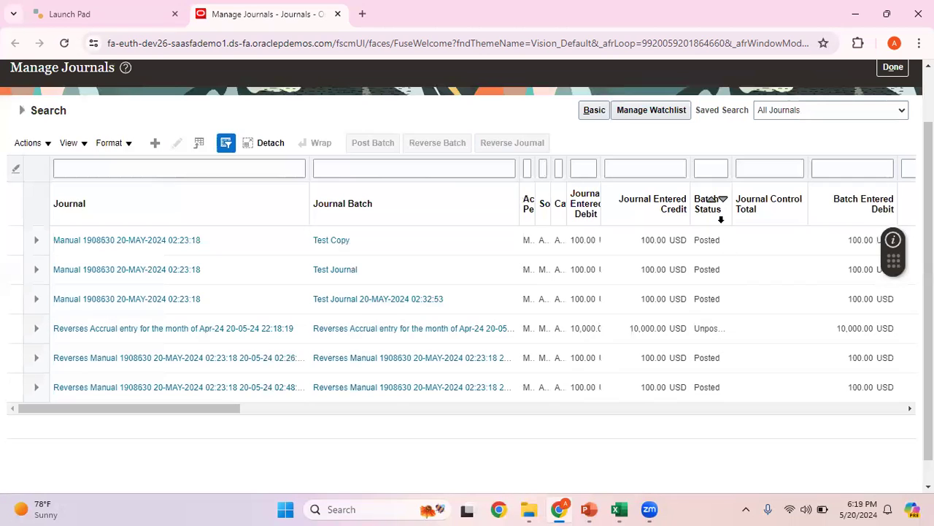
drag(733, 176, 800, 176)
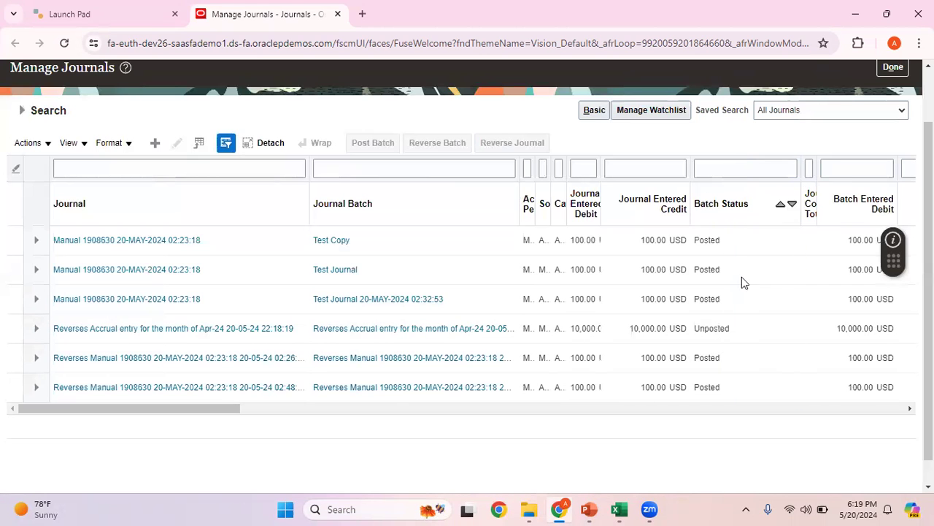
Open the unposted "Reverses Accrual entry for the month of Apr-24" journal for editing, review its batch actions, and post it.
click(733, 330)
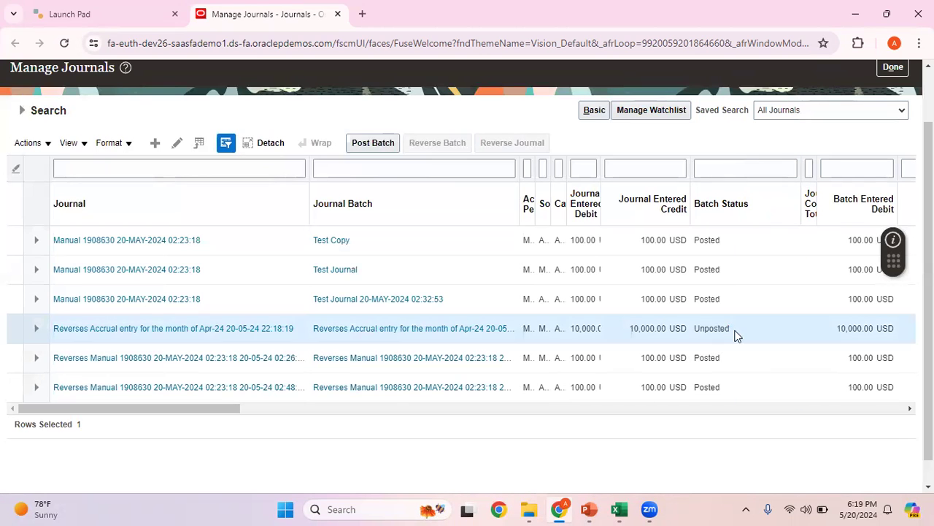
click(176, 144)
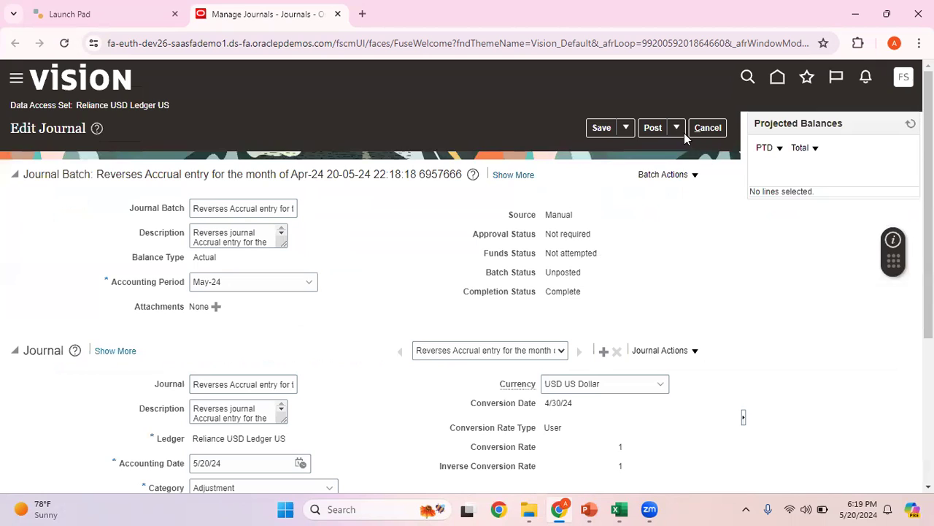
click(697, 176)
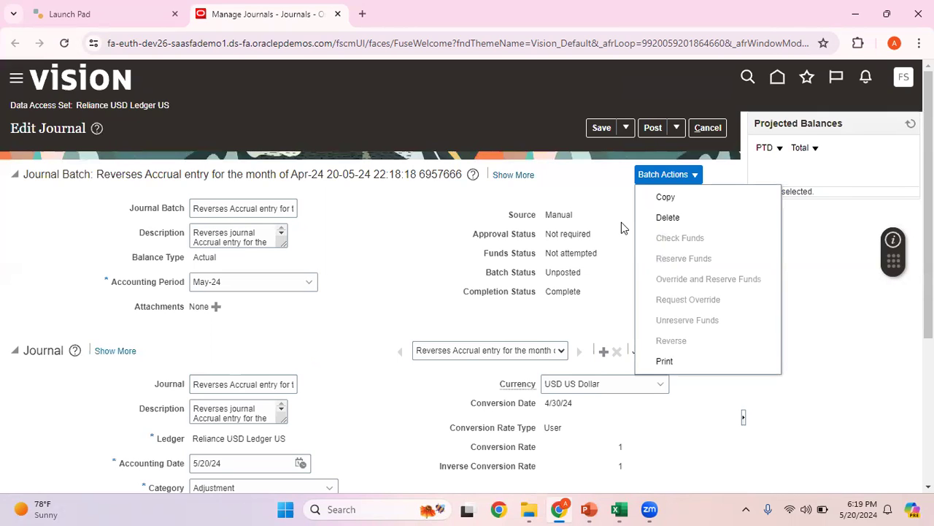
click(599, 182)
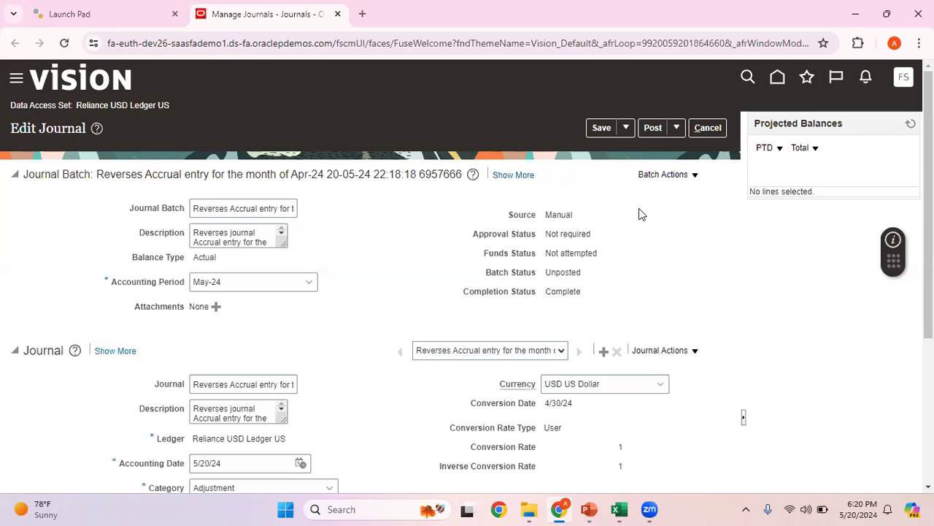
click(653, 128)
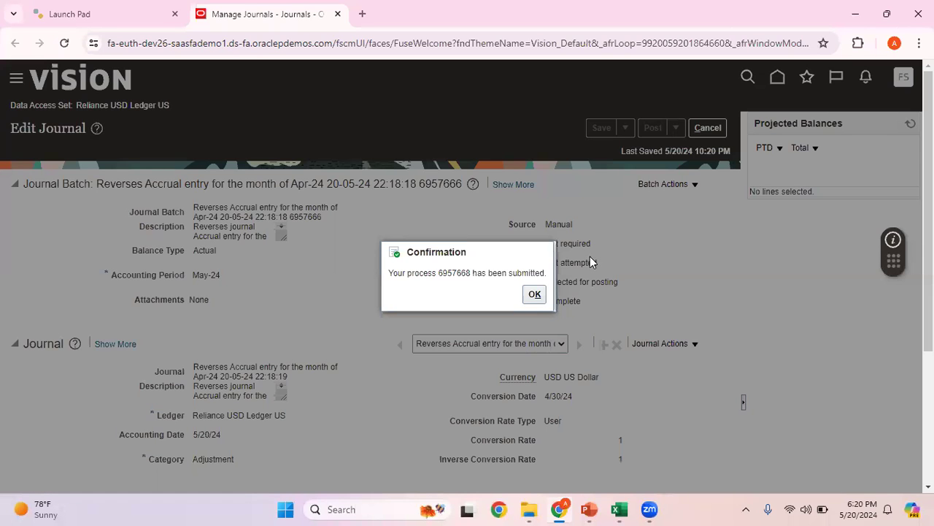
click(534, 295)
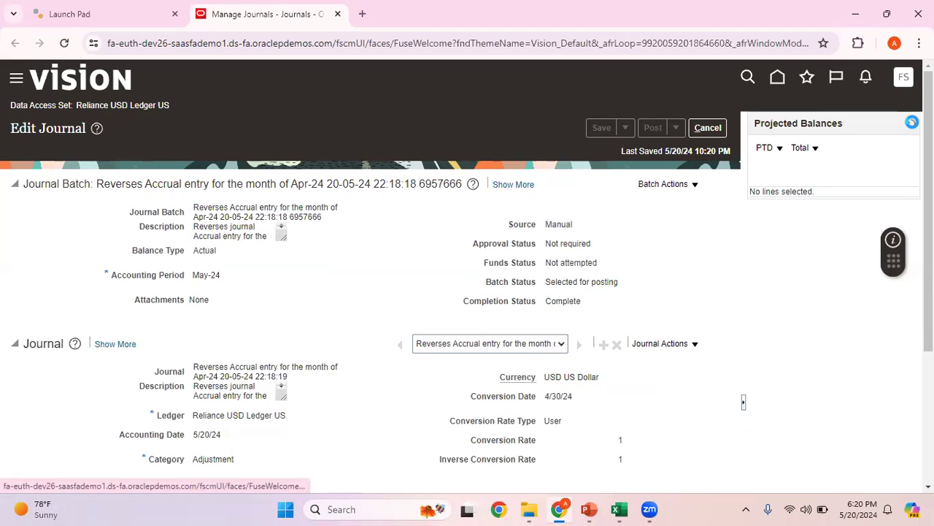
Refresh the projected balances to check the posting status of the reversal batch, and close the reversal journal.
click(912, 122)
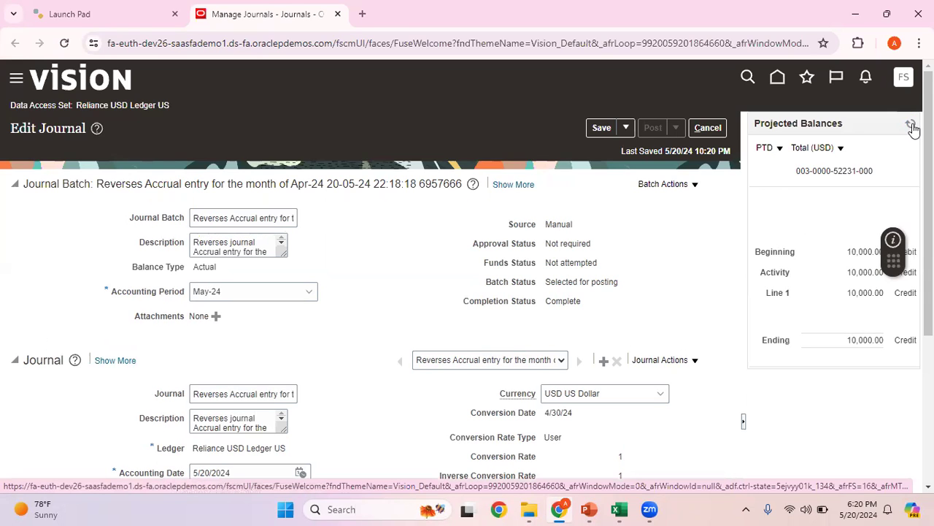
click(912, 128)
click(708, 128)
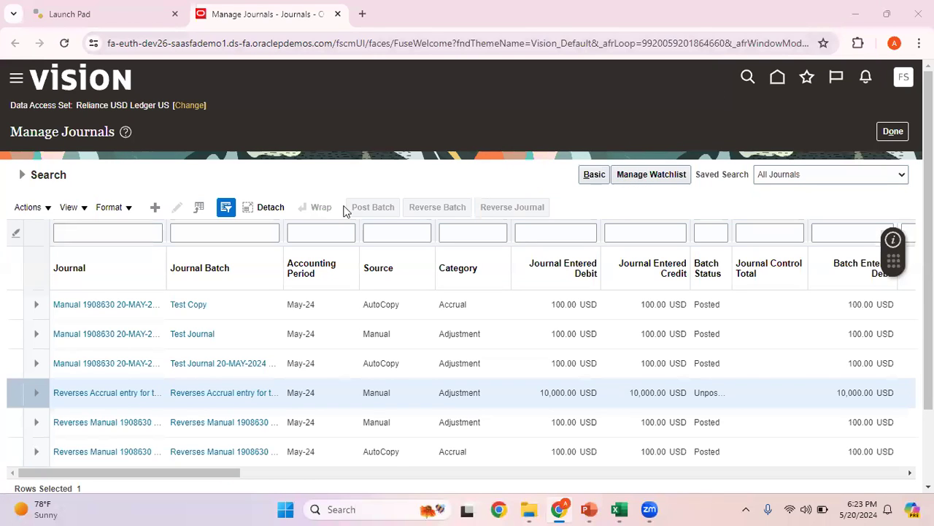
Search the May-24 journals again and check the batch status, reversal period and reversal status of the accrual reversal.
click(22, 175)
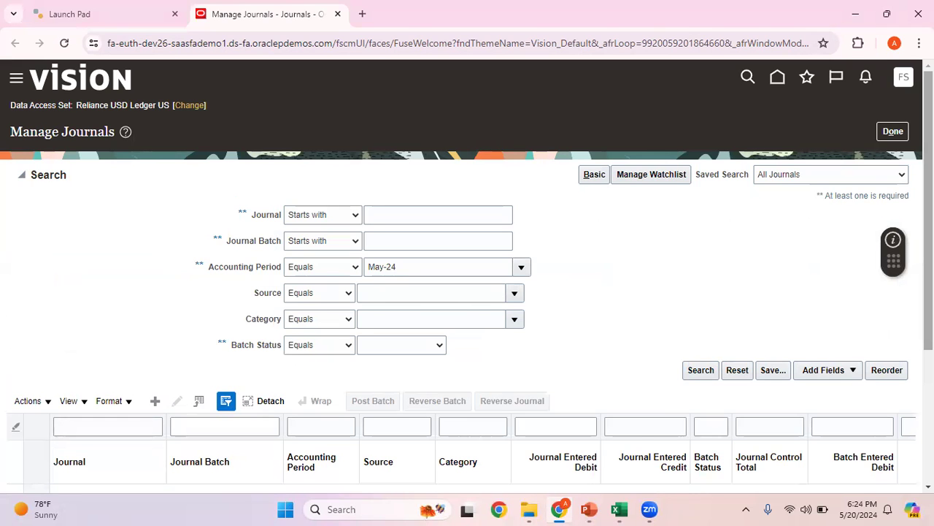
drag(928, 308, 929, 325)
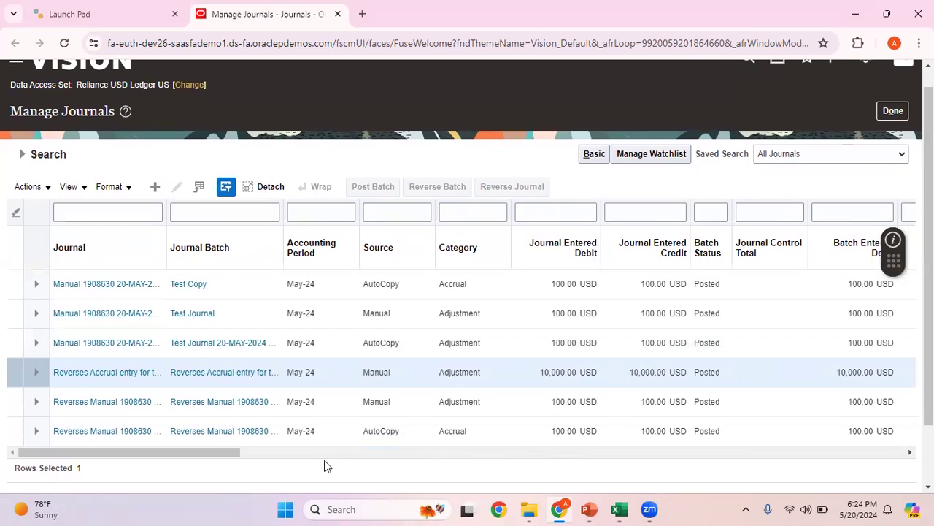
drag(202, 453, 515, 459)
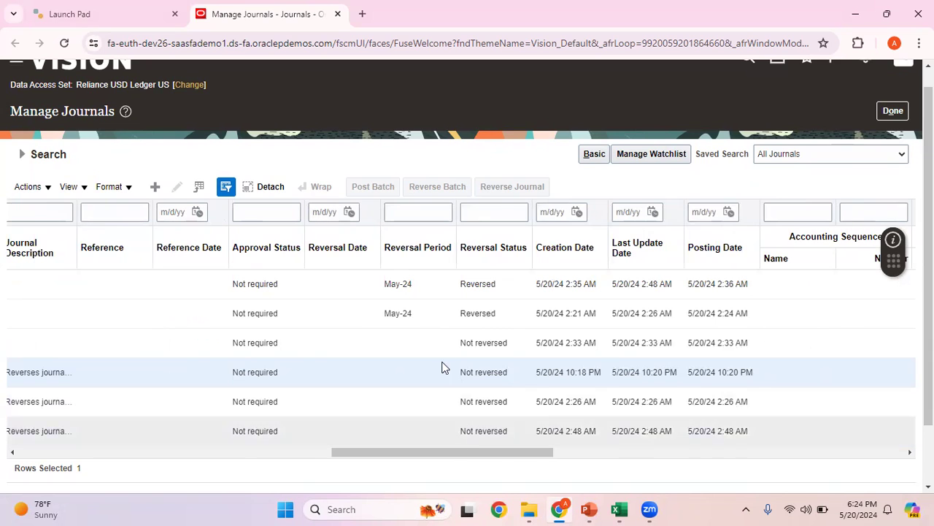
drag(468, 452, 83, 482)
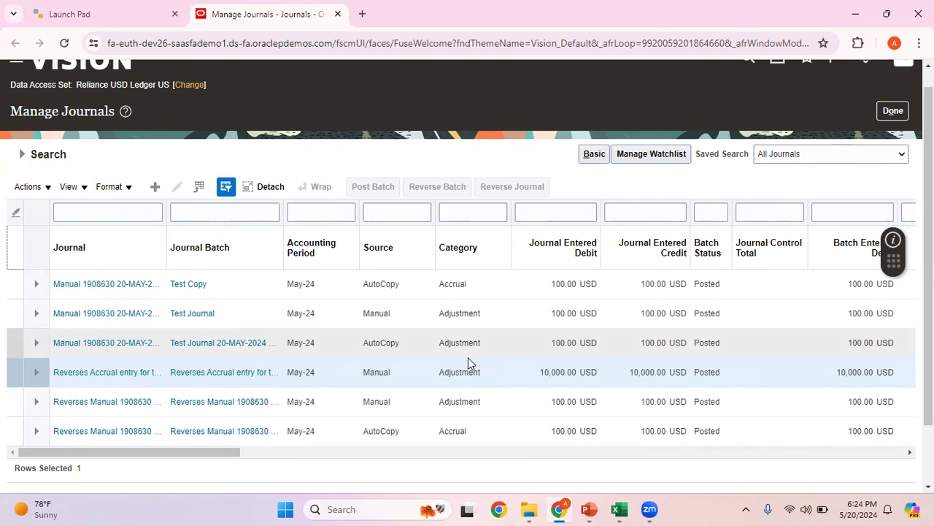
Switch to the PowerPoint training deck and review the slides on manual and automatic ways of reversal.
mouse_move(592, 509)
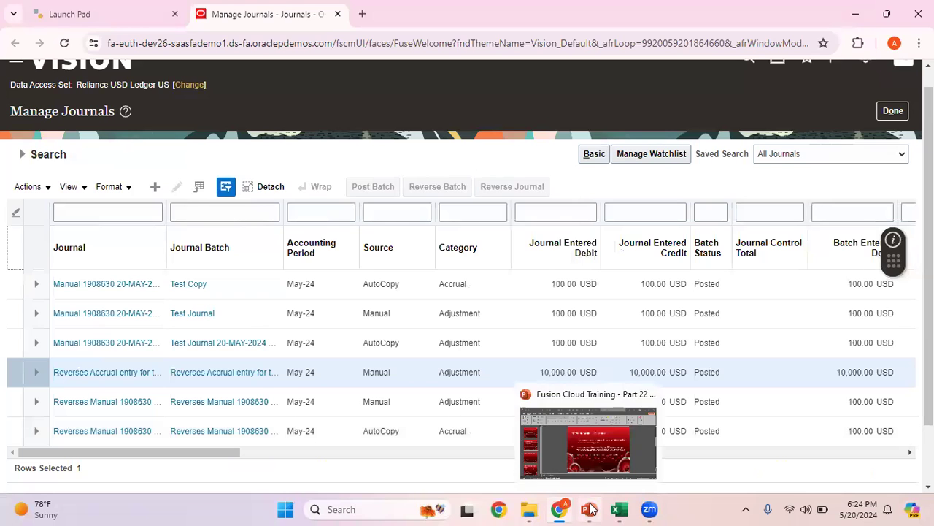
click(610, 469)
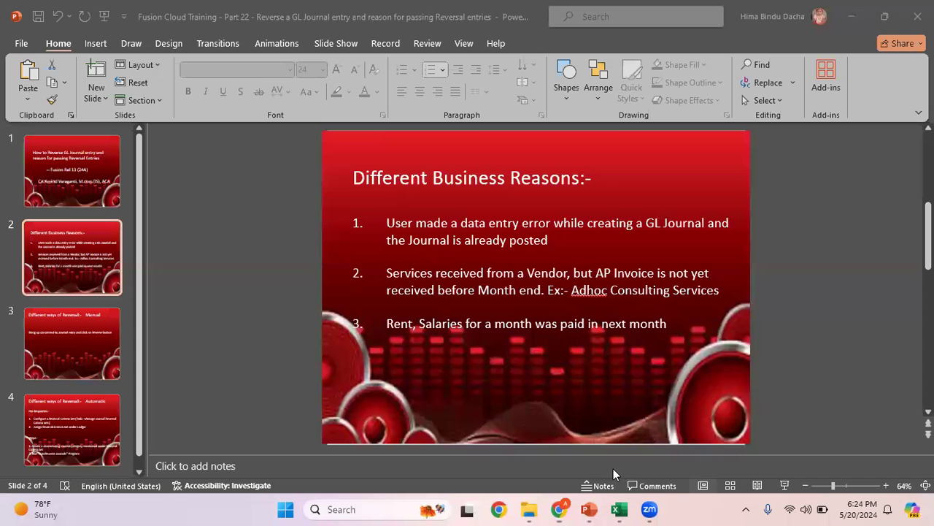
click(79, 356)
click(92, 425)
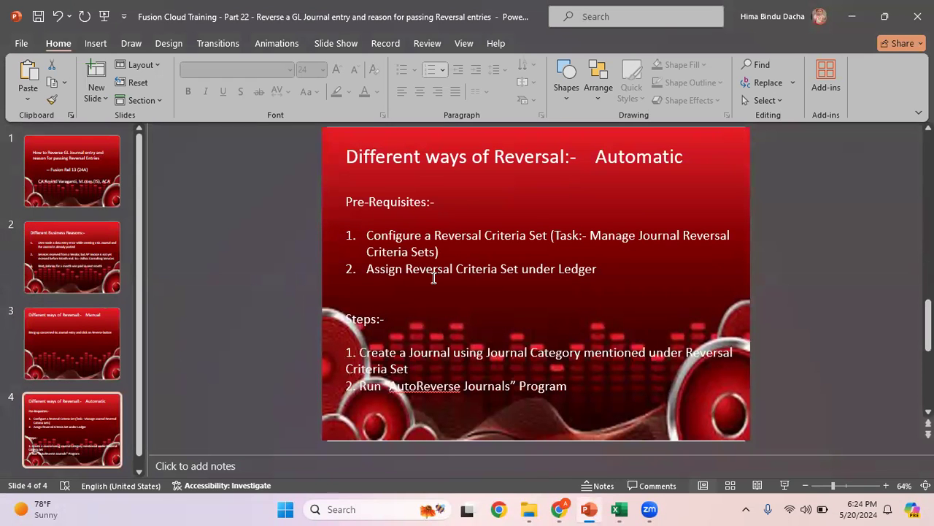
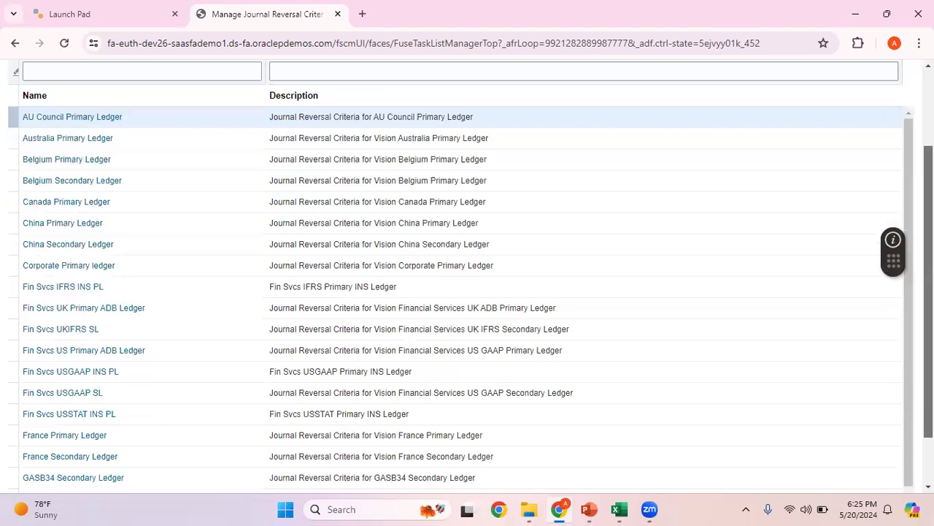
Filter the journal reversal criteria sets by the name "Rel" and open the Reliance USD Ledger set.
scroll(467, 278, down, 1)
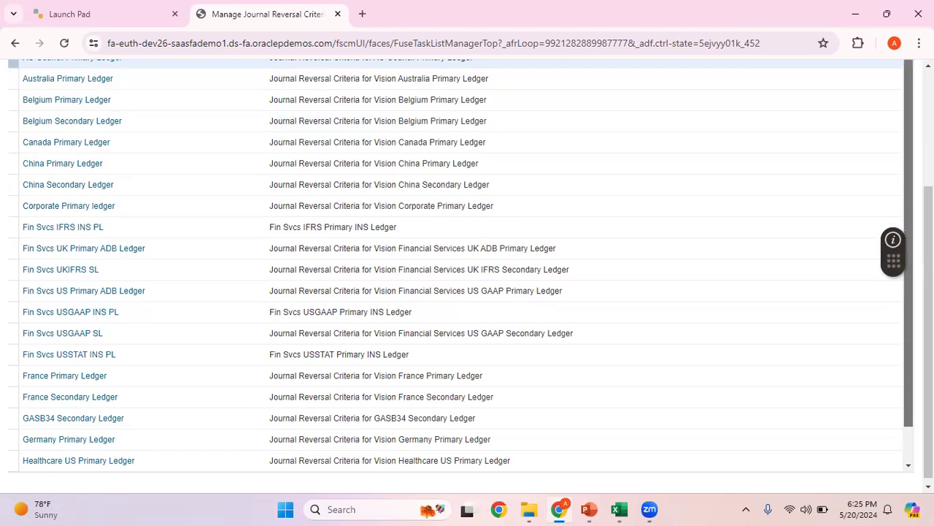
click(908, 463)
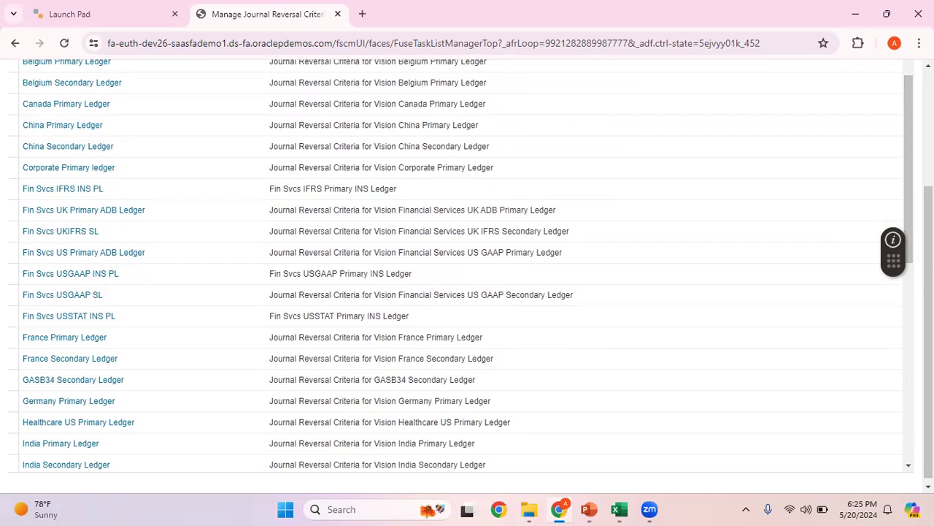
scroll(100, 202, up, 3)
click(67, 189)
text(Rel)
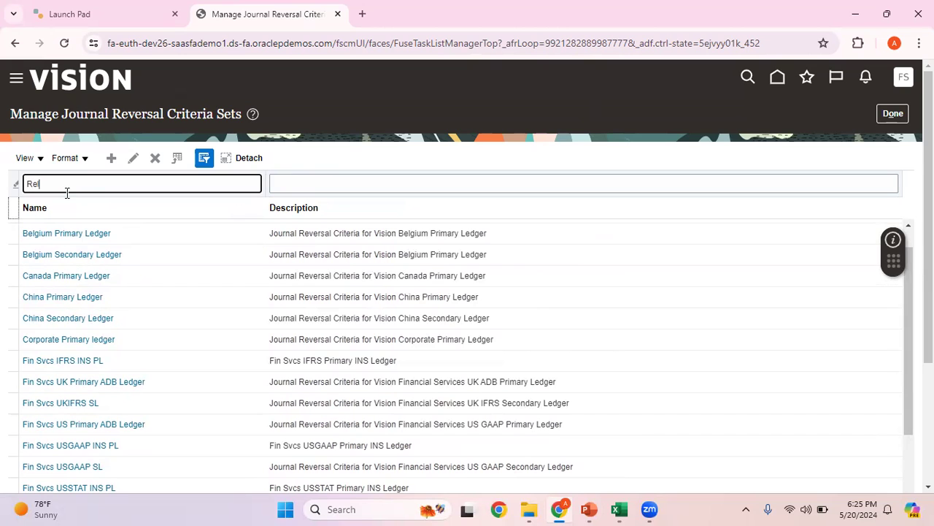
key(Return)
click(69, 234)
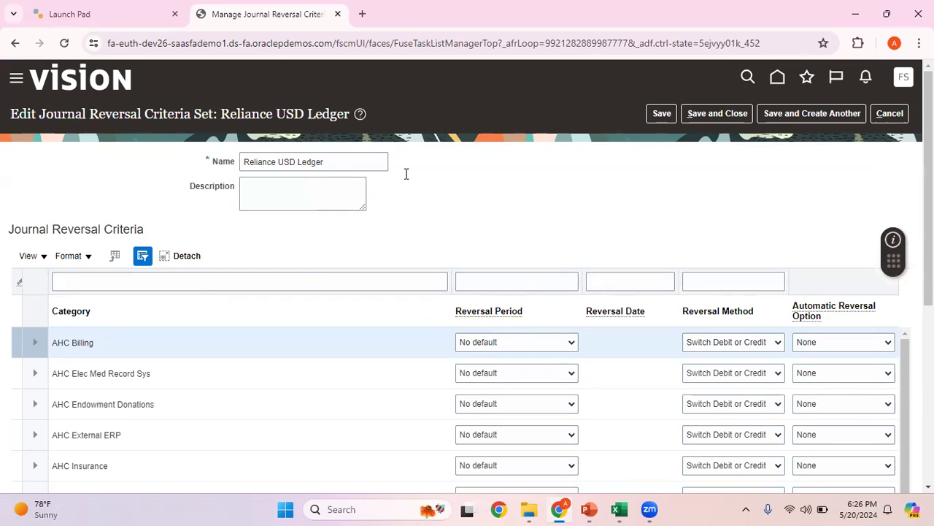
click(888, 115)
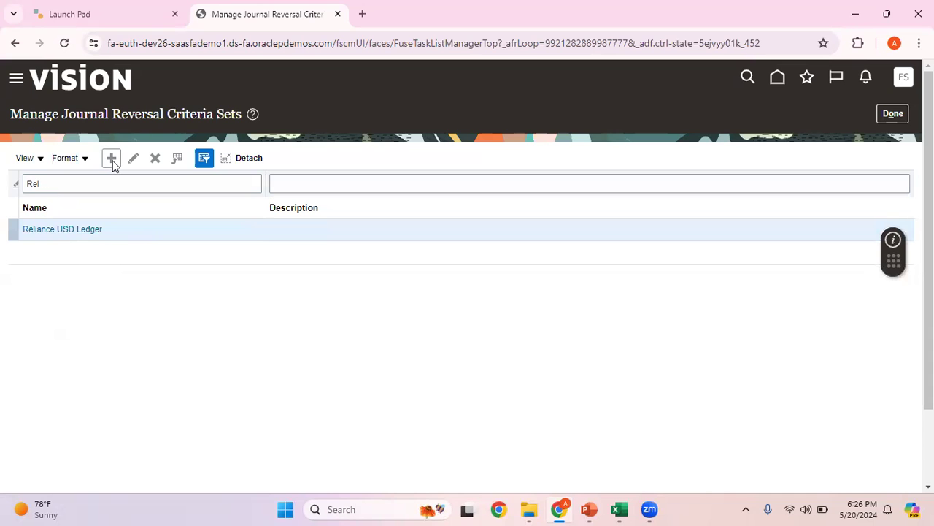
click(89, 230)
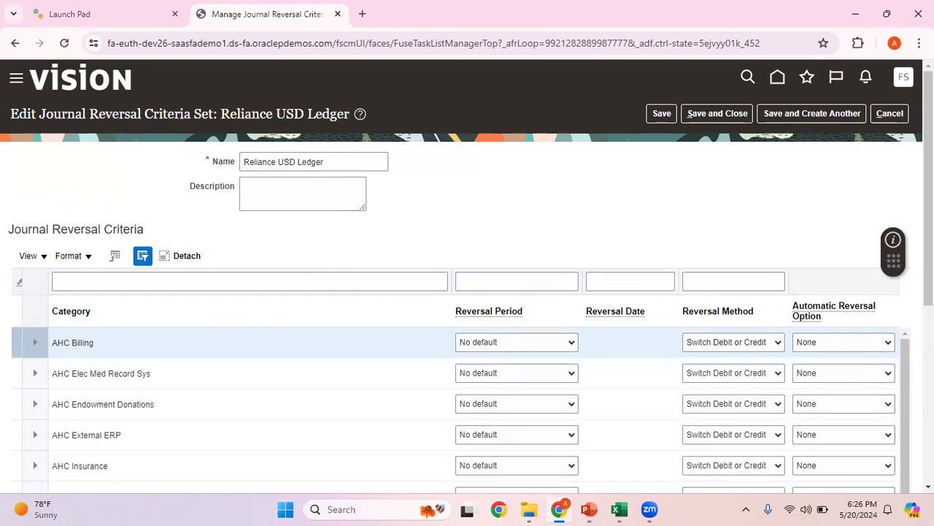
Examine the Accrual category's available choices for reversal period, reversal date, reversal method and automatic reversal option.
scroll(467, 292, down, 3)
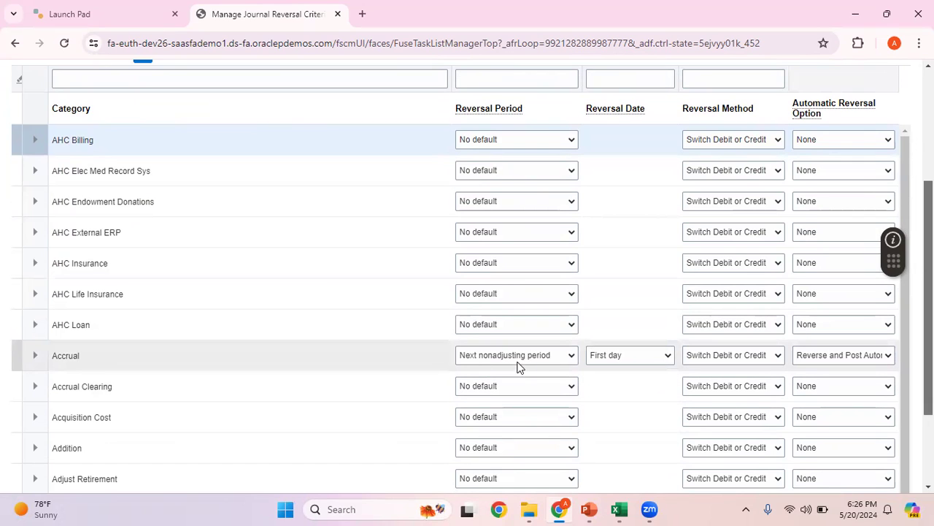
click(541, 357)
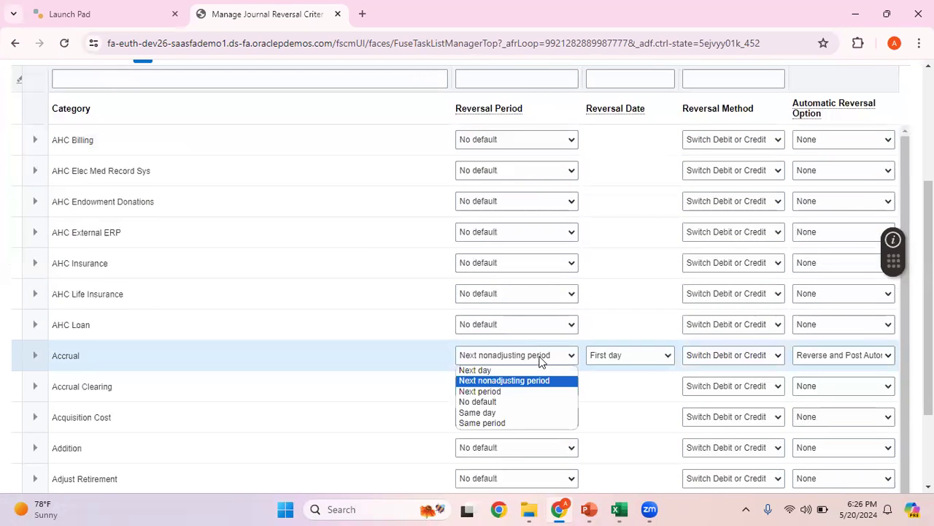
click(631, 355)
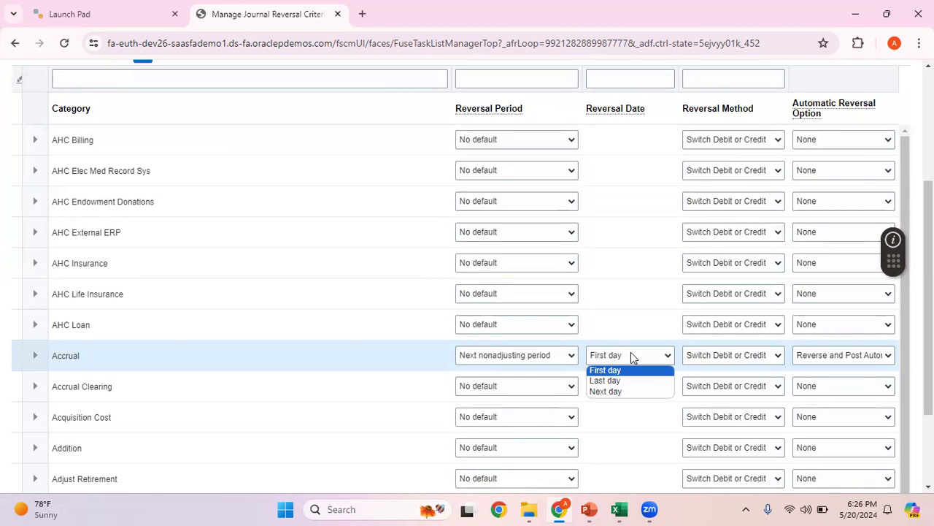
click(632, 354)
click(752, 358)
click(754, 358)
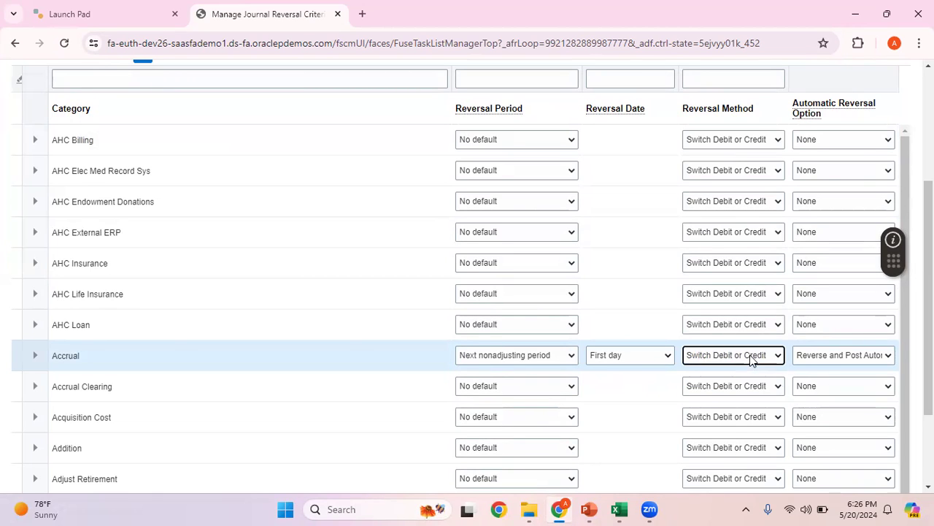
click(859, 355)
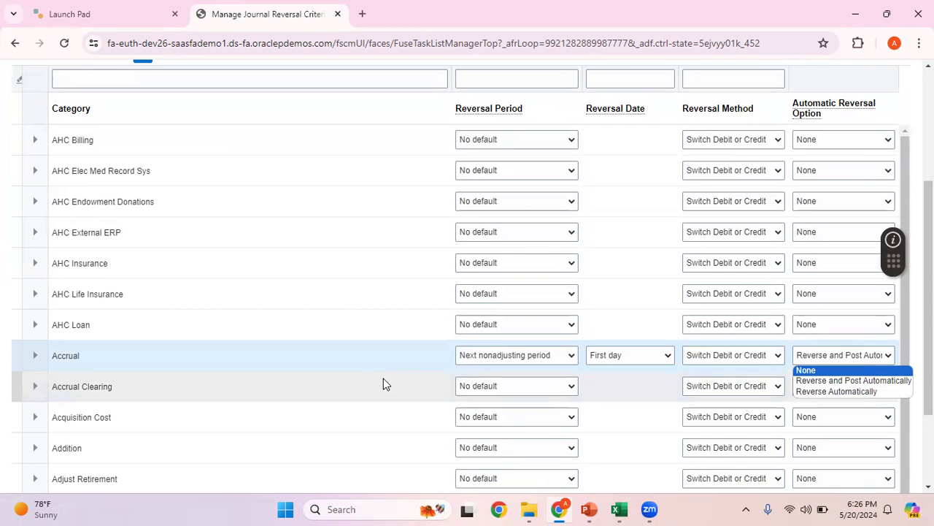
click(332, 359)
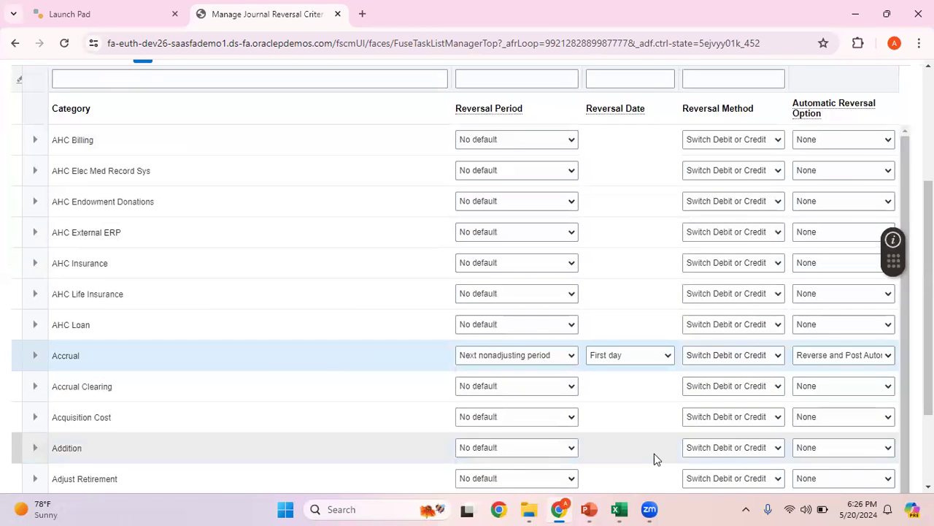
Recheck the automatic reversal prerequisites in PowerPoint, return to Chrome, and leave the criteria set and task search without saving.
click(590, 510)
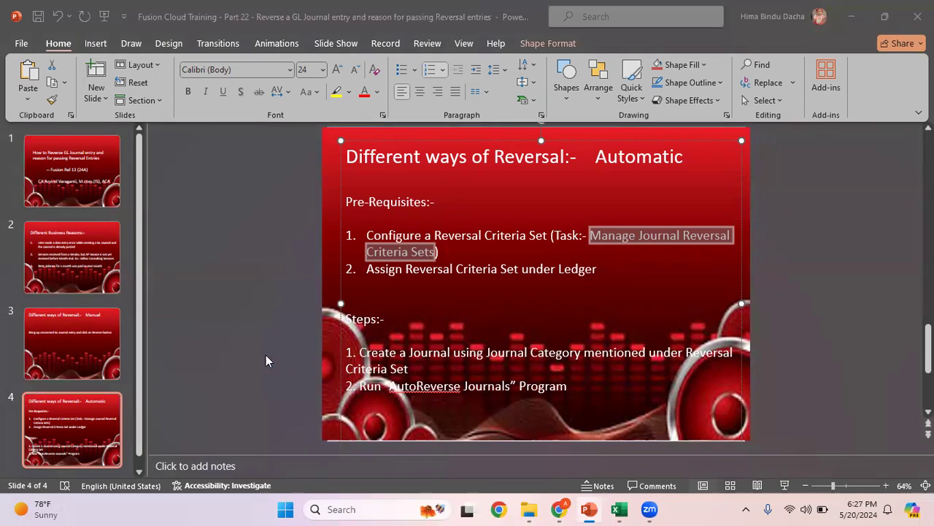
key(alt+Tab)
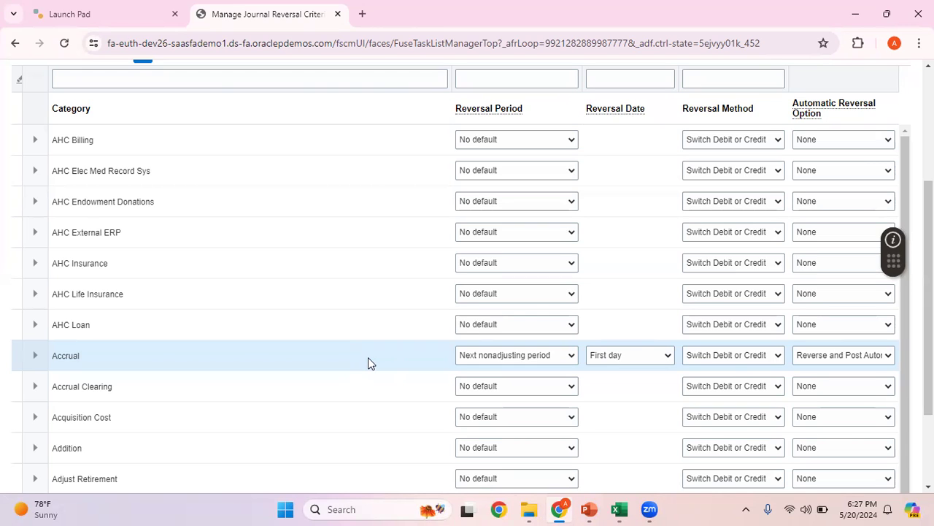
scroll(467, 292, up, 3)
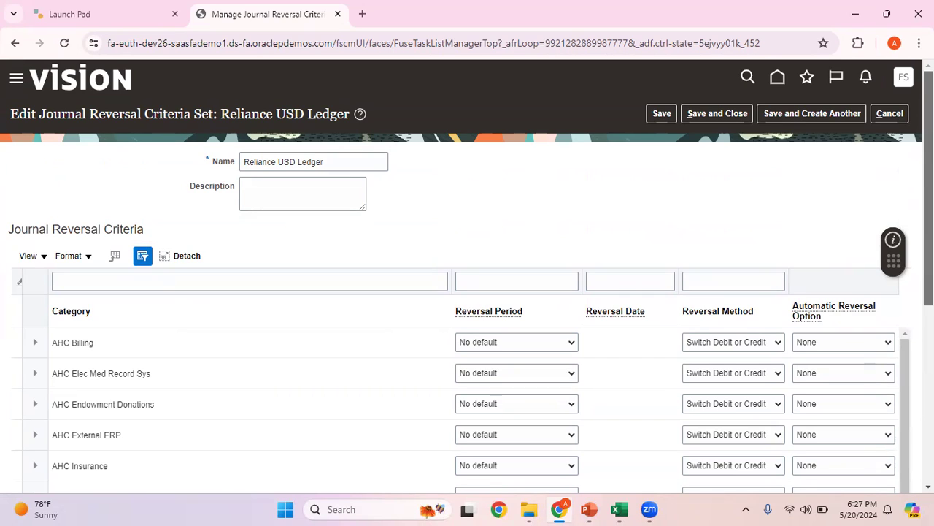
click(890, 114)
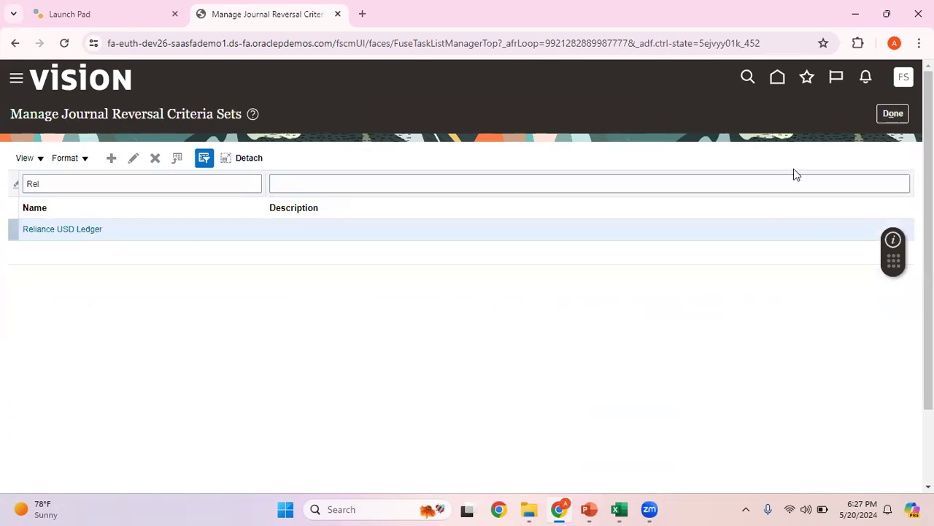
click(892, 114)
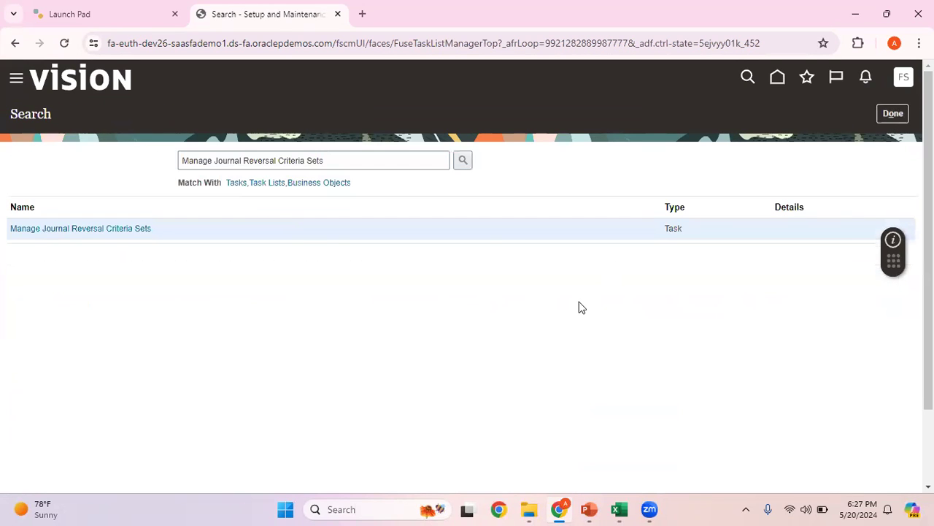
click(892, 114)
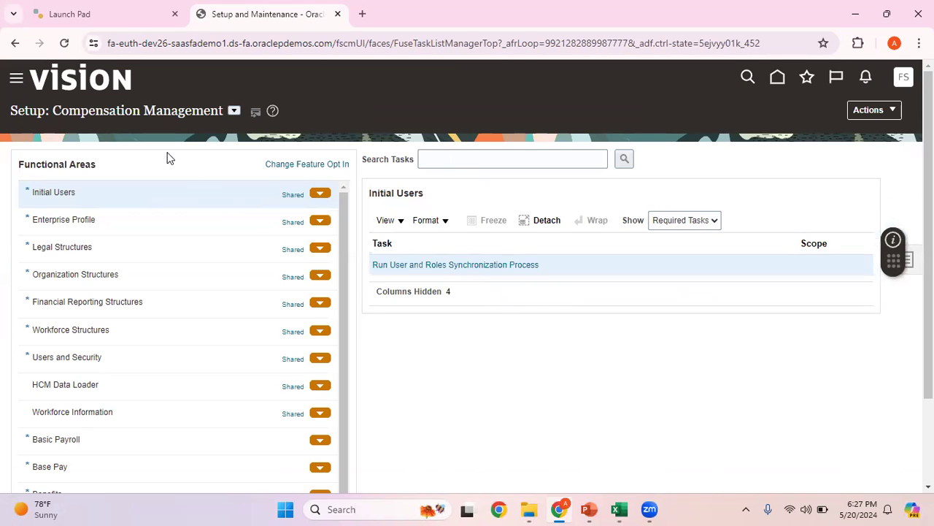
Change the setup offering to Financials, search its tasks for "specify ledger", and go to Specify Ledger Options under General Ledger.
click(235, 110)
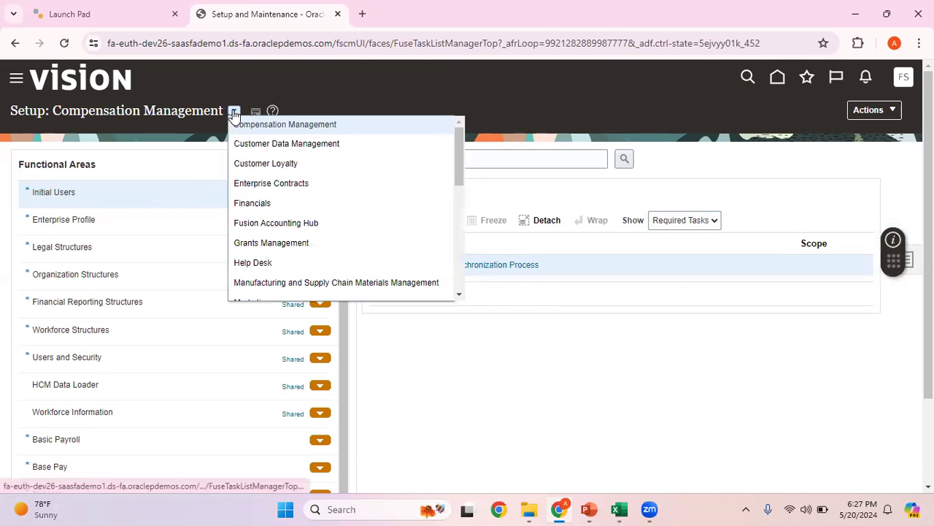
click(264, 204)
click(498, 158)
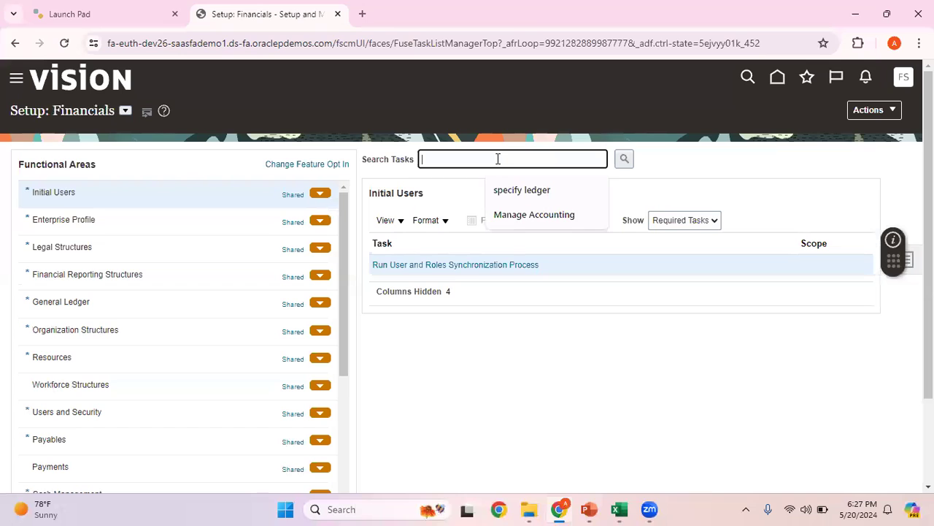
text(speci)
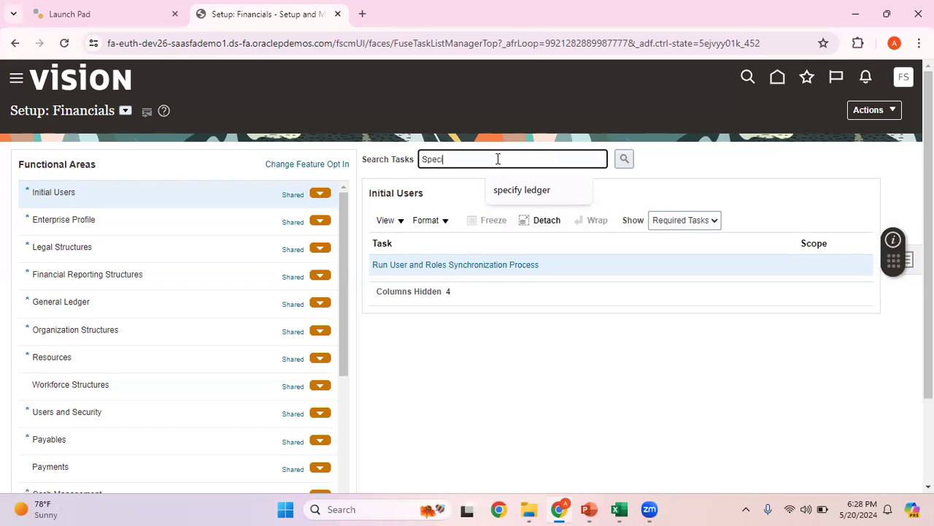
click(522, 190)
click(626, 159)
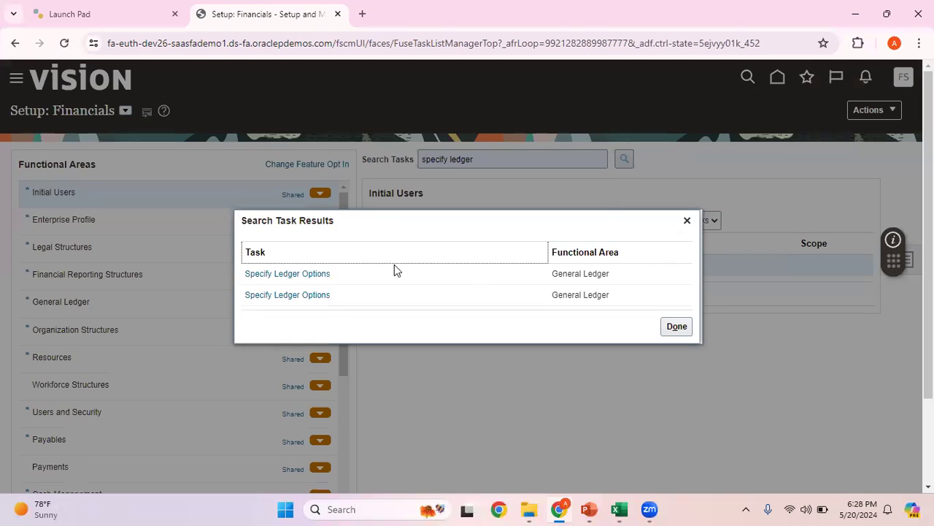
click(309, 276)
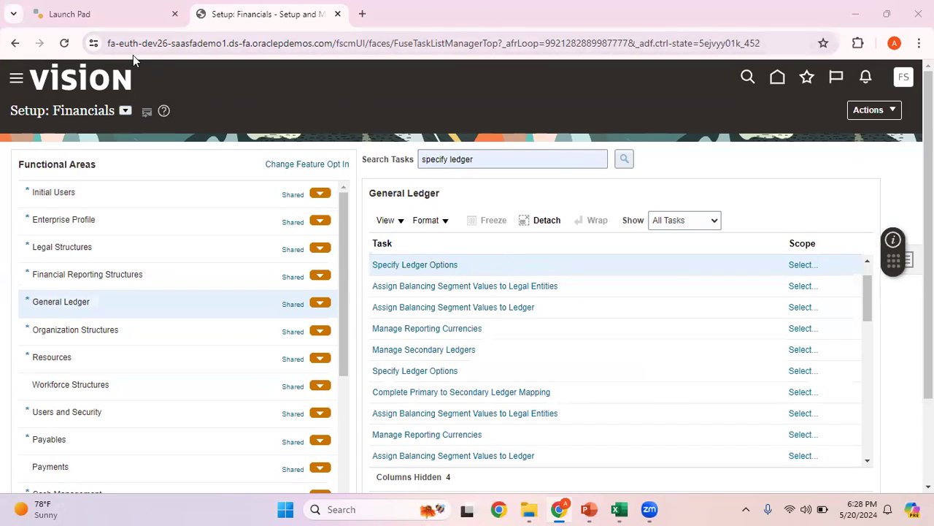
Scope Specify Ledger Options to the primary ledger Reliance USD Ledger US and review its journal reversal criteria set and AutoReverse settings.
click(799, 265)
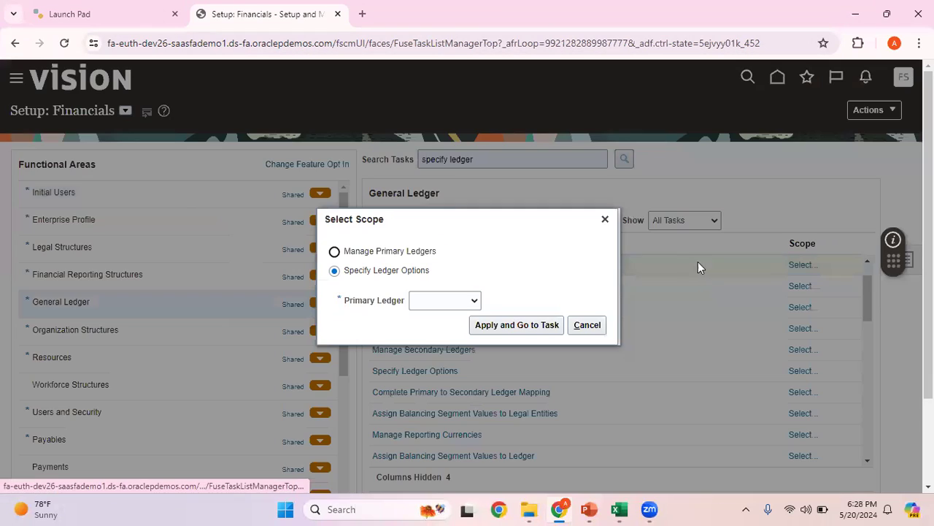
click(471, 303)
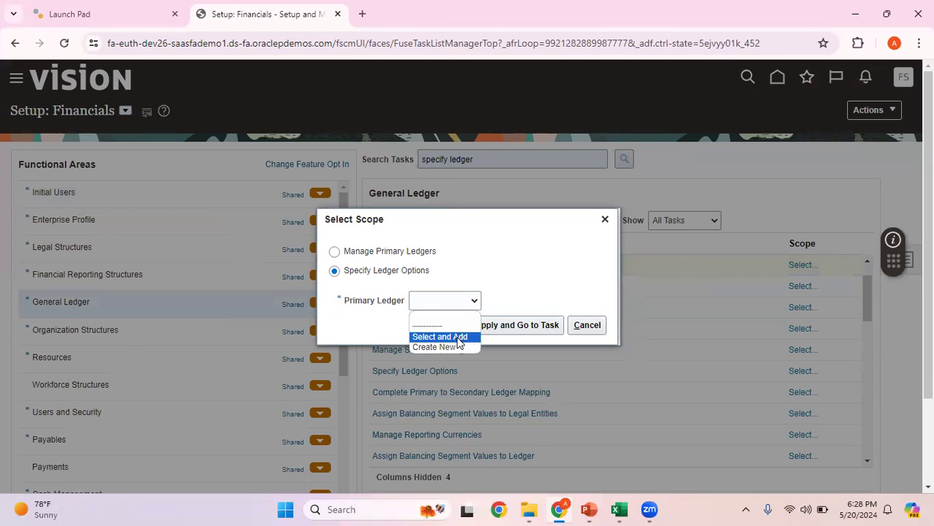
click(458, 338)
click(525, 328)
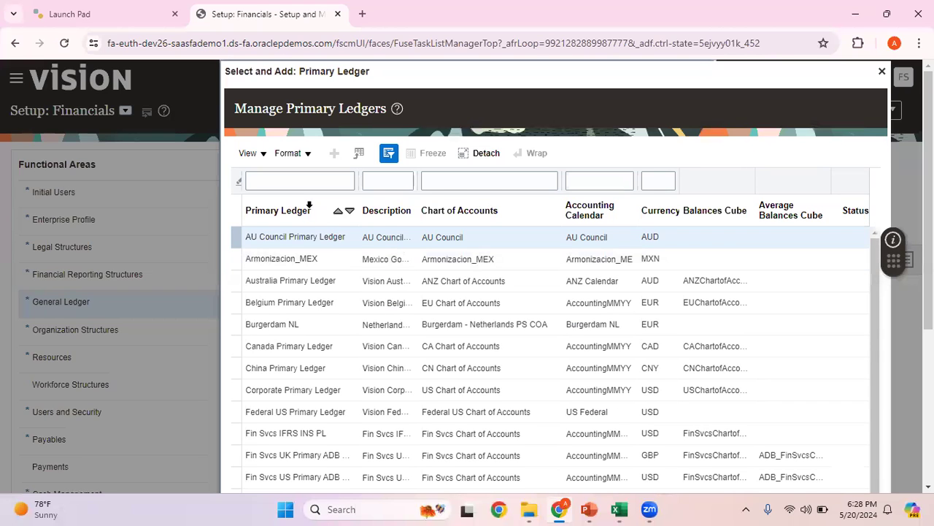
click(292, 183)
text(Rel)
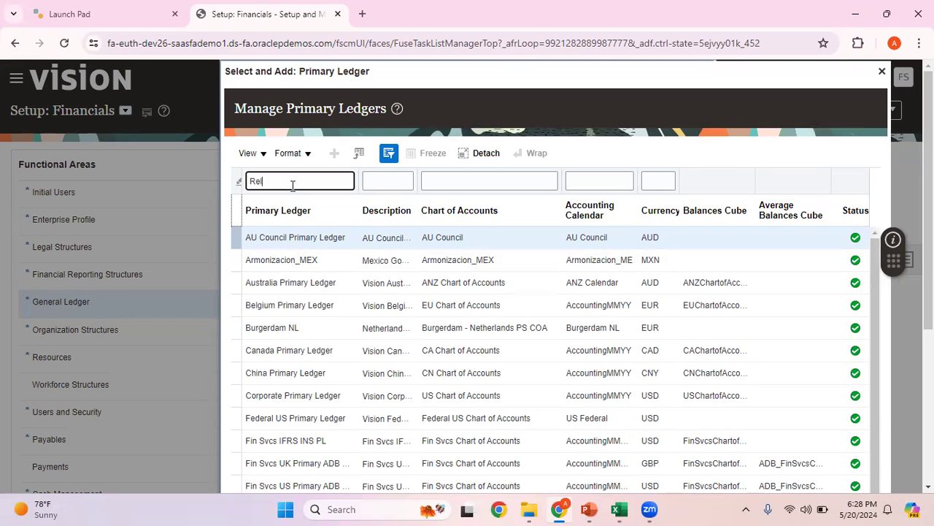
key(Return)
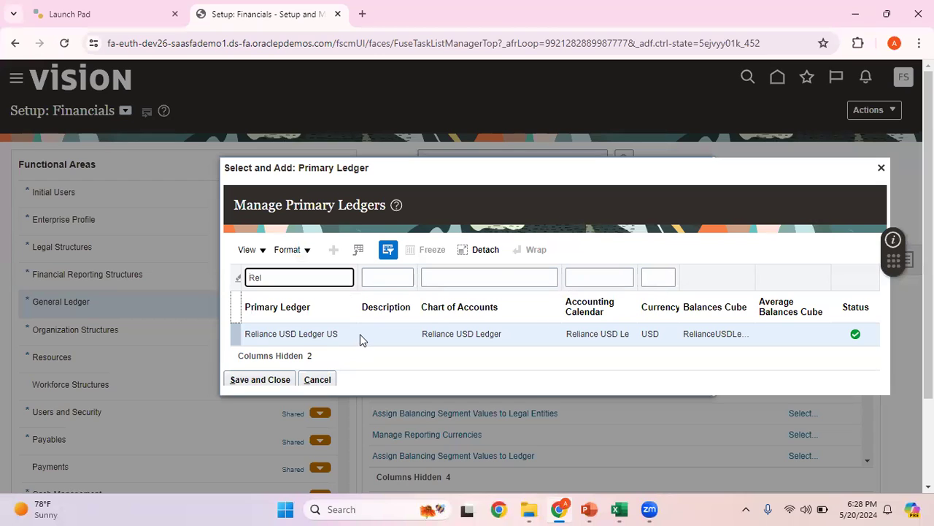
click(264, 380)
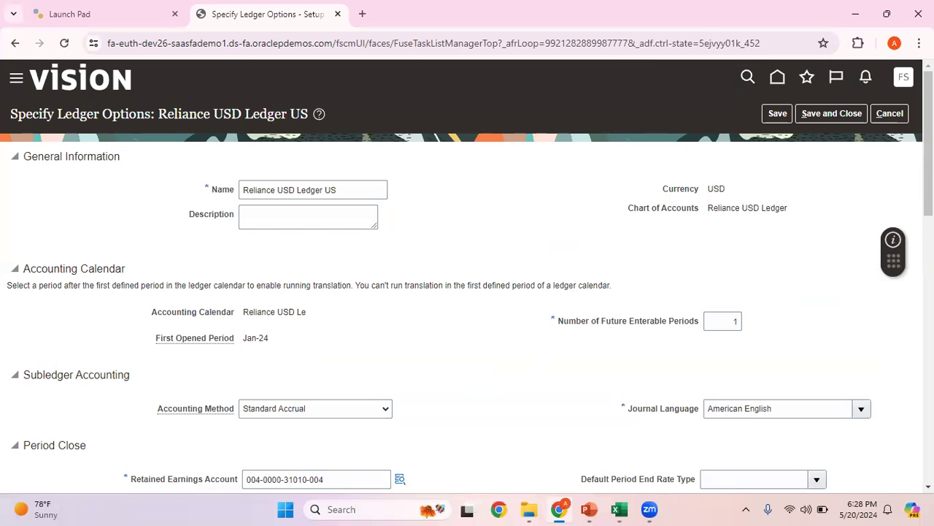
scroll(467, 276, down, 5)
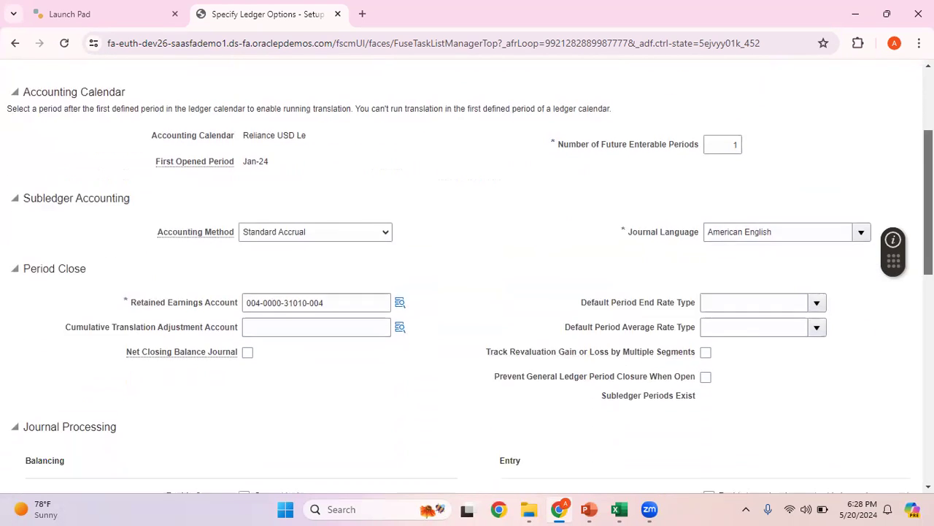
scroll(693, 383, down, 4)
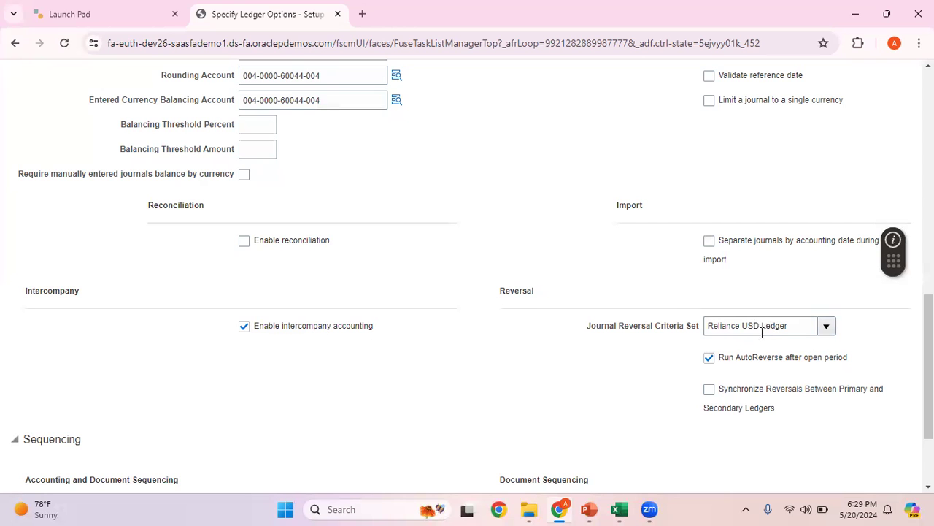
Check the automatic reversal steps in the PowerPoint slide, return to Chrome, and leave the ledger options without saving.
click(589, 509)
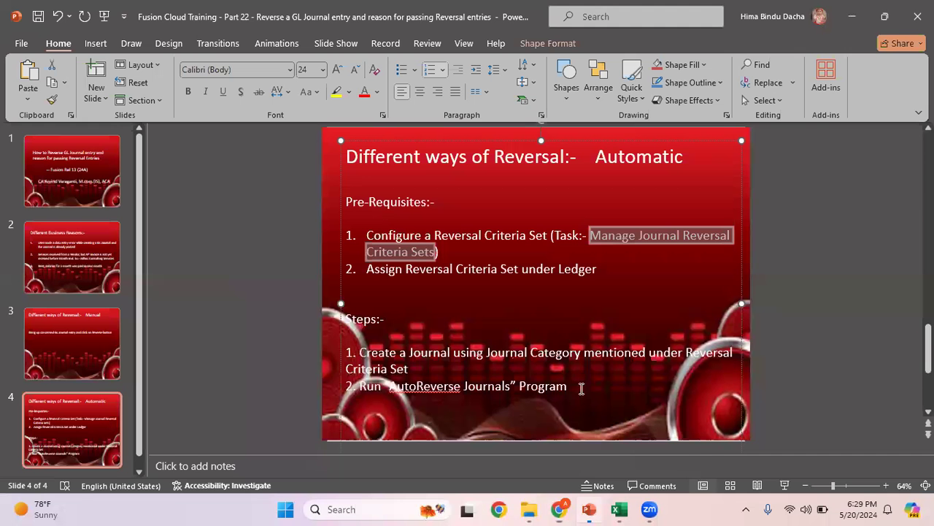
click(448, 252)
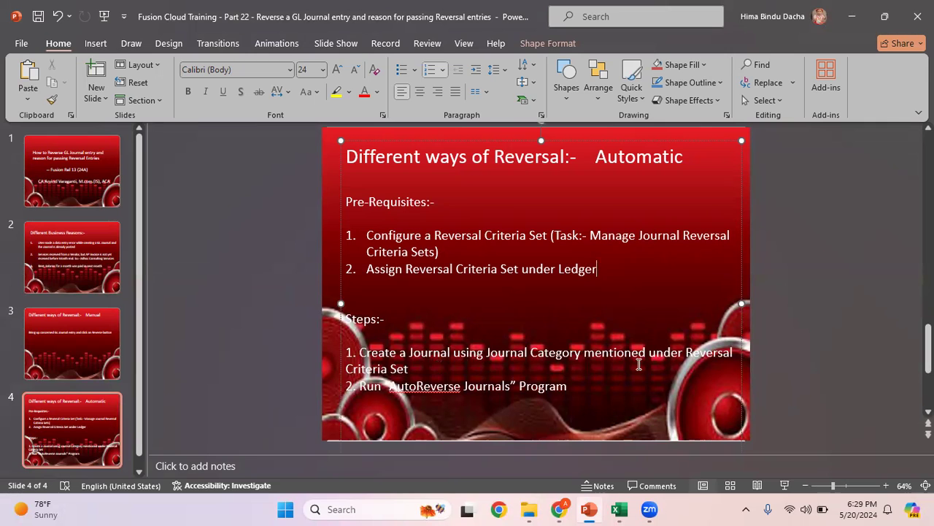
key(alt+Tab)
scroll(467, 277, up, 10)
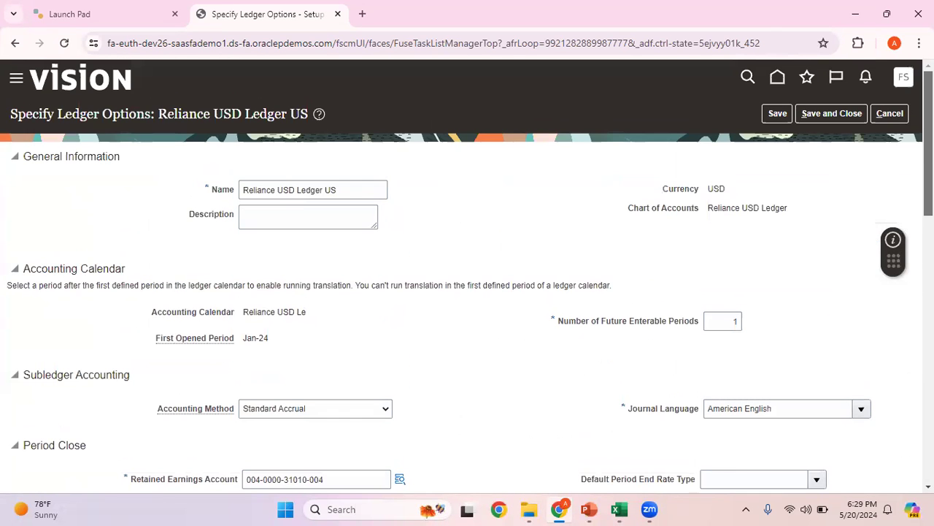
click(888, 115)
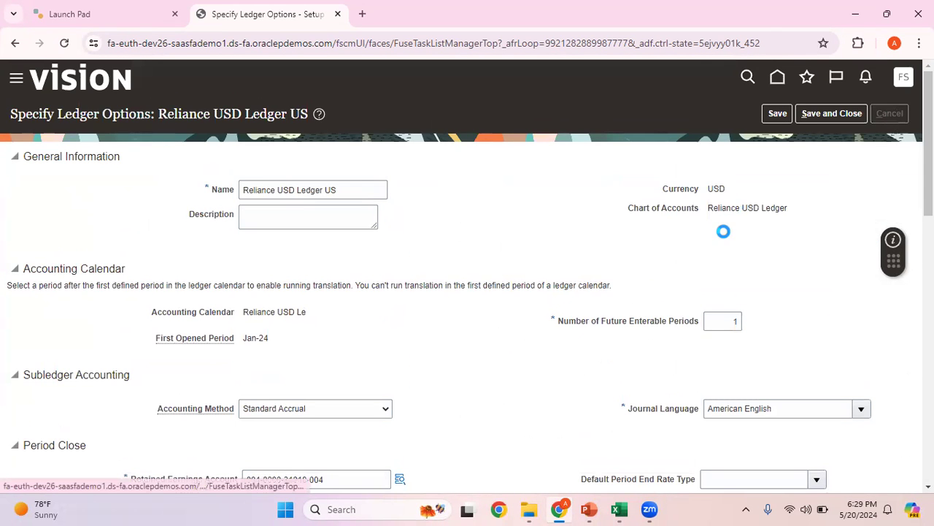
Go from the home page to the Journals work area and start creating a journal.
click(776, 79)
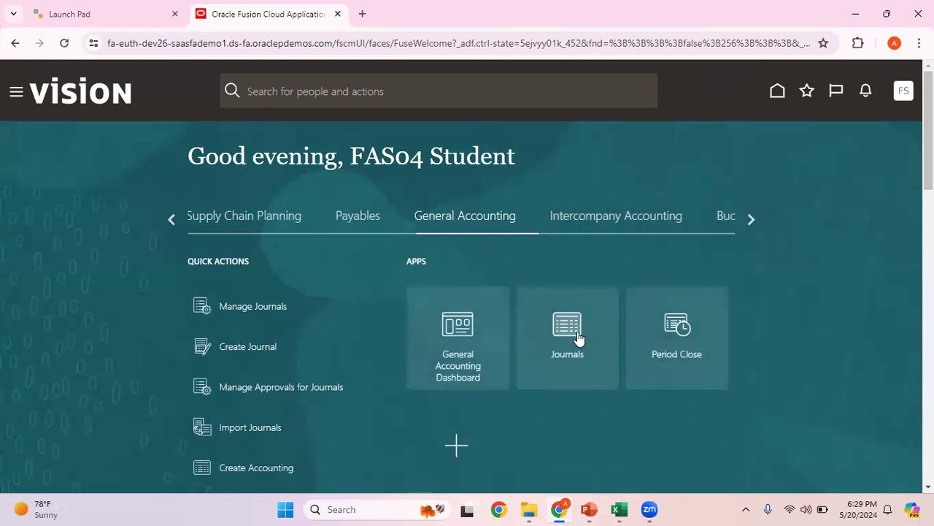
click(559, 336)
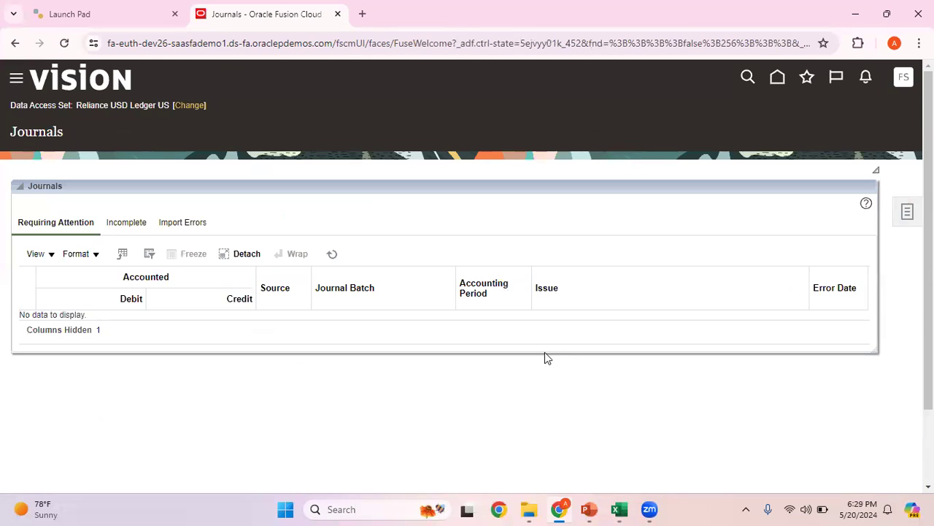
click(908, 212)
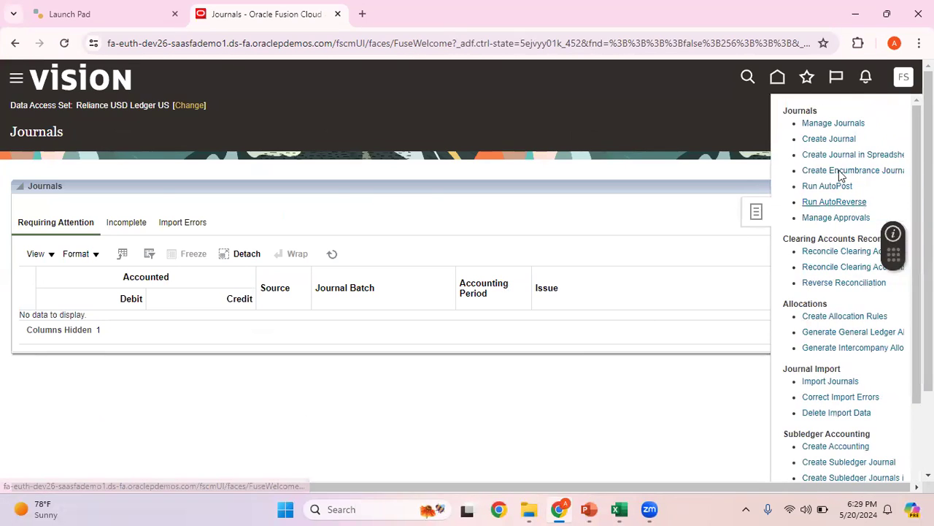
click(830, 139)
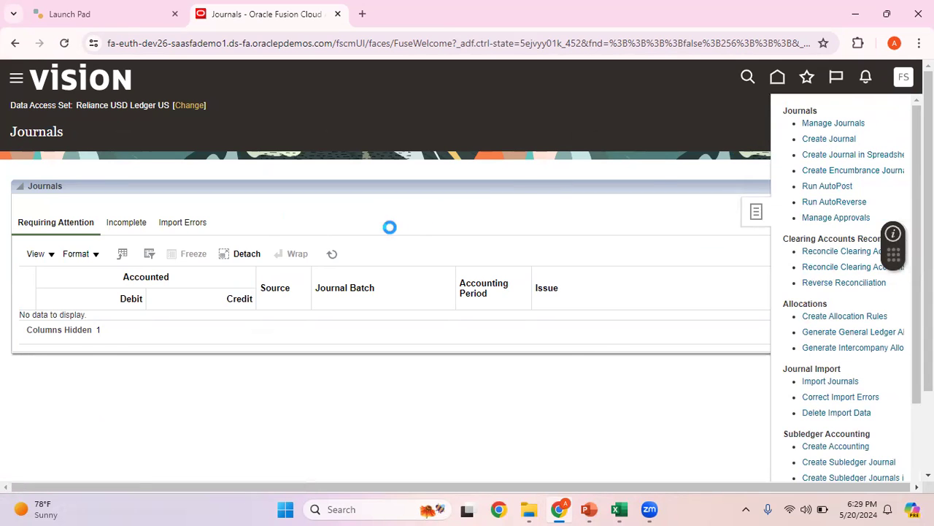
Name both the journal batch and the journal "Test Rent Accrual for Apr24".
click(213, 208)
text(Test Accrual for Apr24)
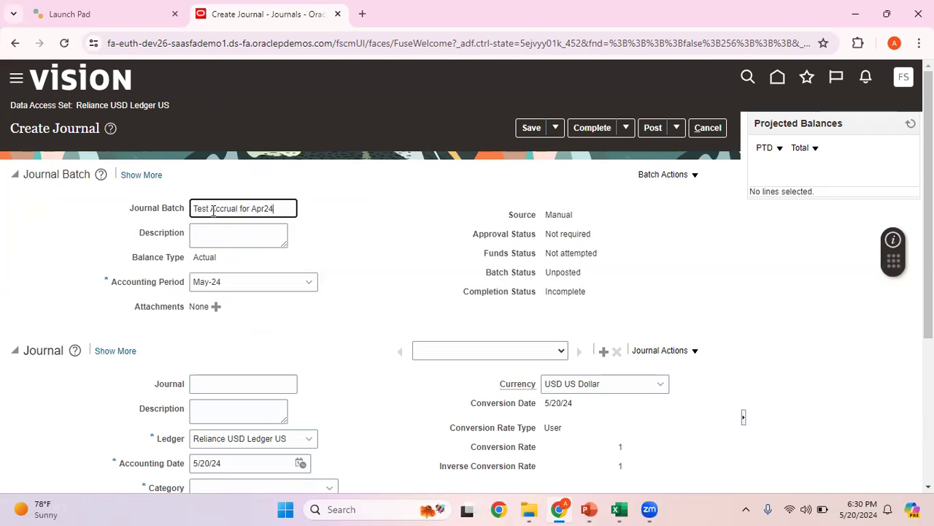
text(Rent)
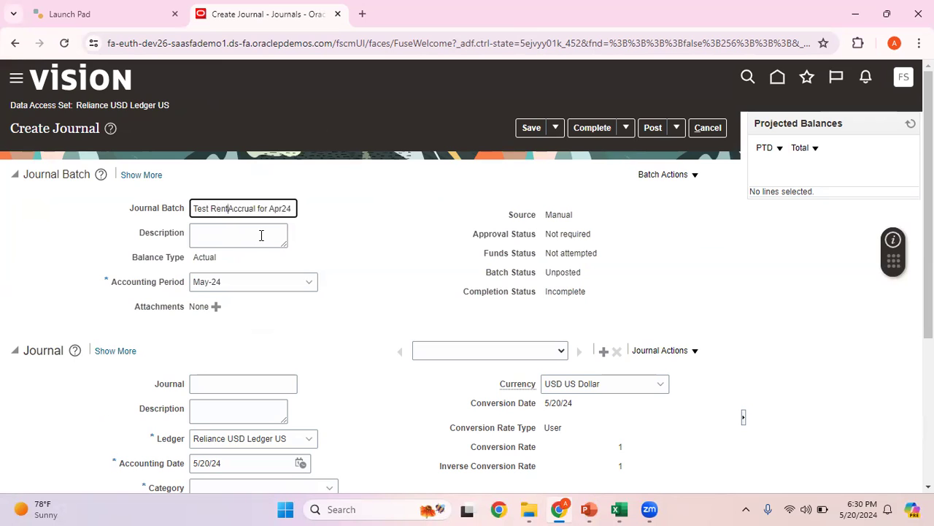
drag(195, 208, 388, 200)
key(ctrl+c)
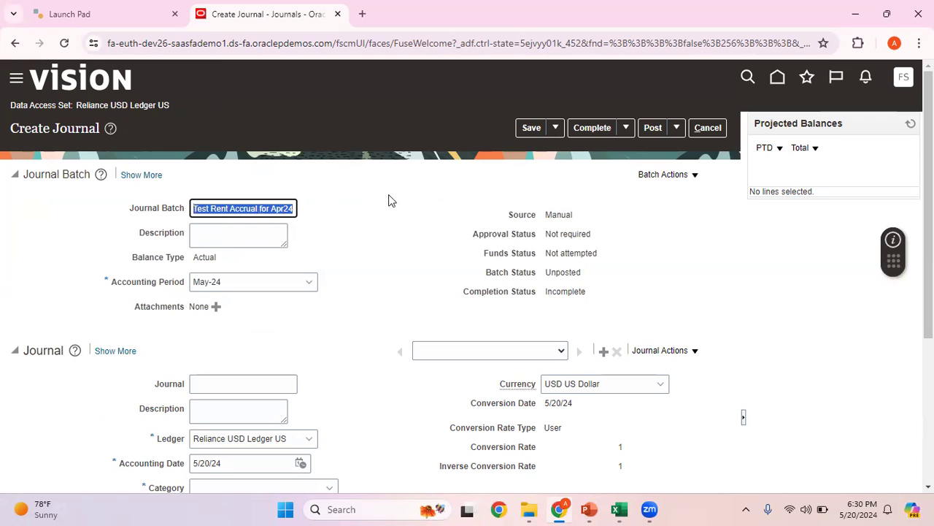
click(205, 389)
key(ctrl+v)
Set the batch's accounting period to Apr-24 and the journal category to Accrual.
click(284, 284)
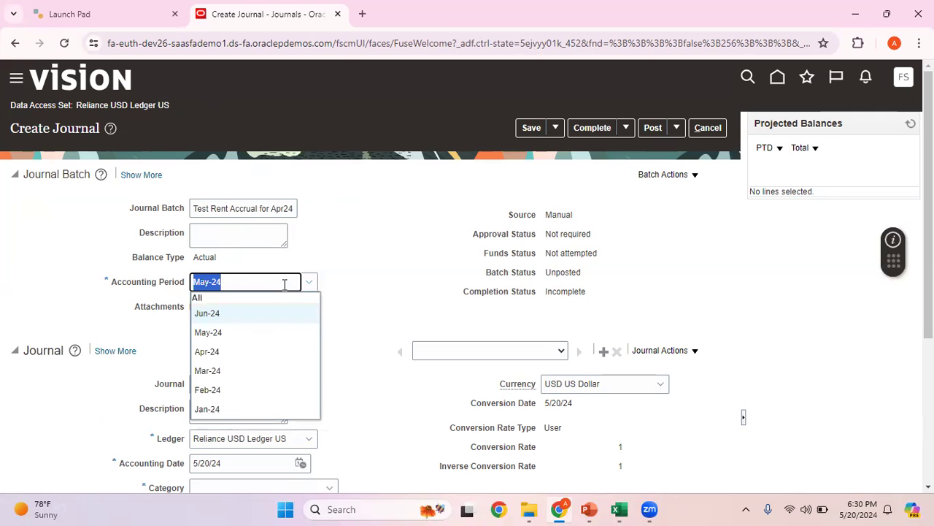
click(208, 350)
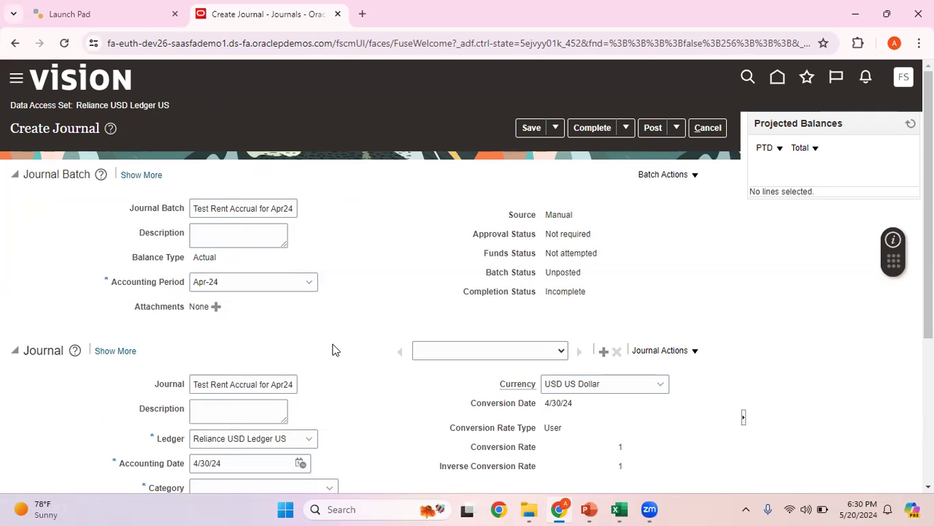
scroll(333, 350, down, 2)
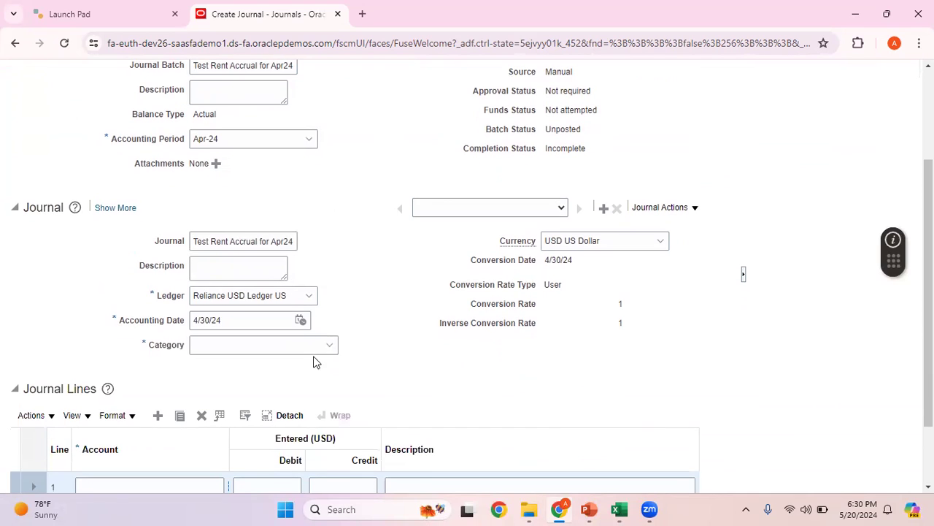
click(330, 349)
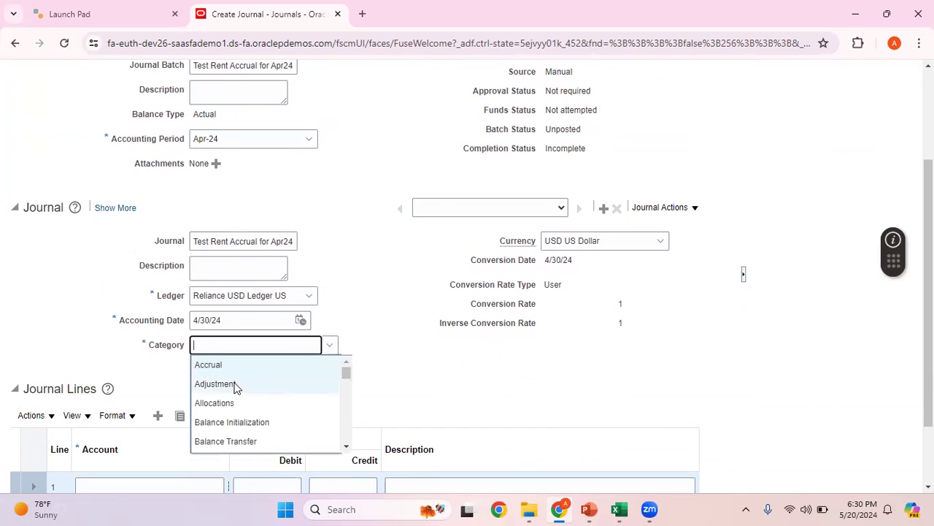
click(216, 365)
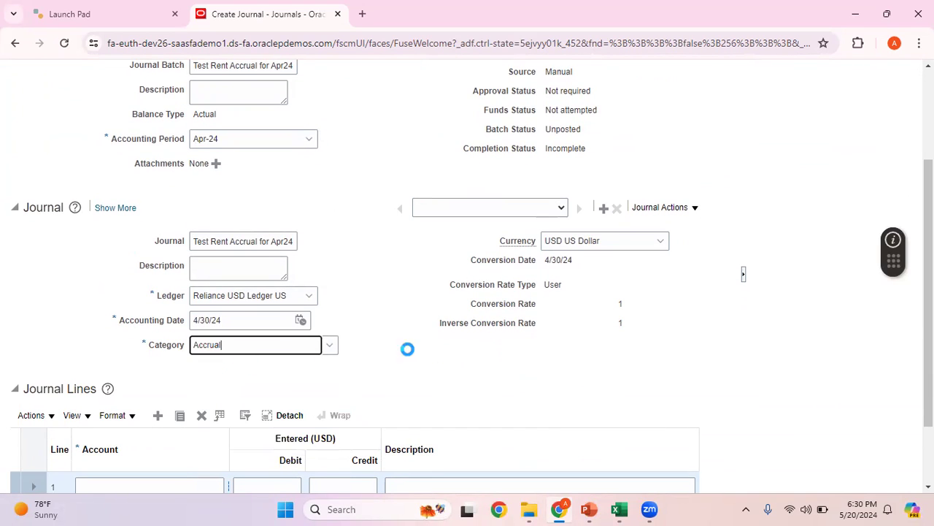
click(473, 369)
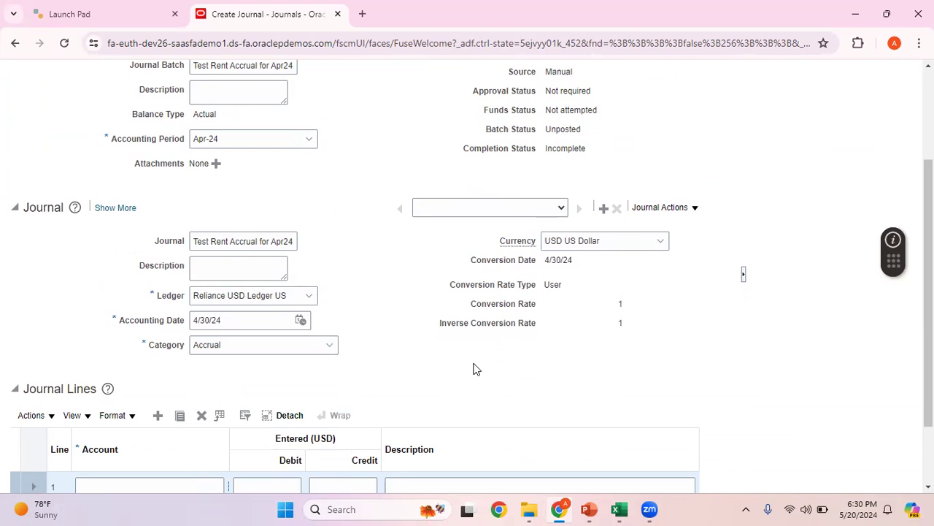
Expand the journal's details, review its reversal period and reversal method, and return to the main journal details.
click(109, 207)
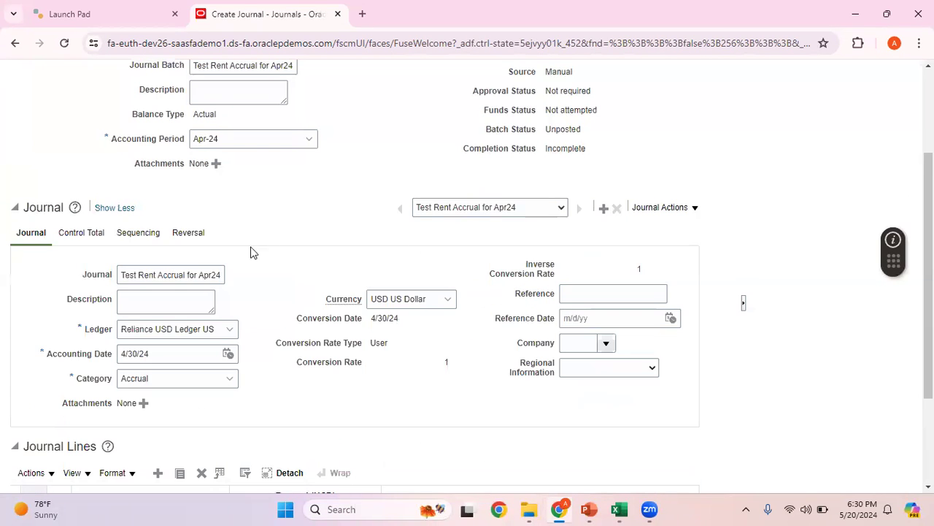
click(195, 232)
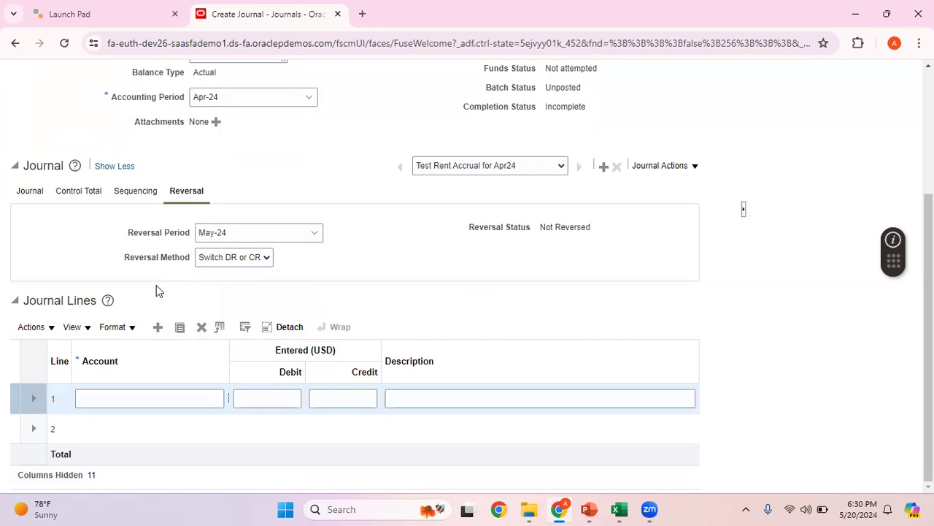
click(31, 192)
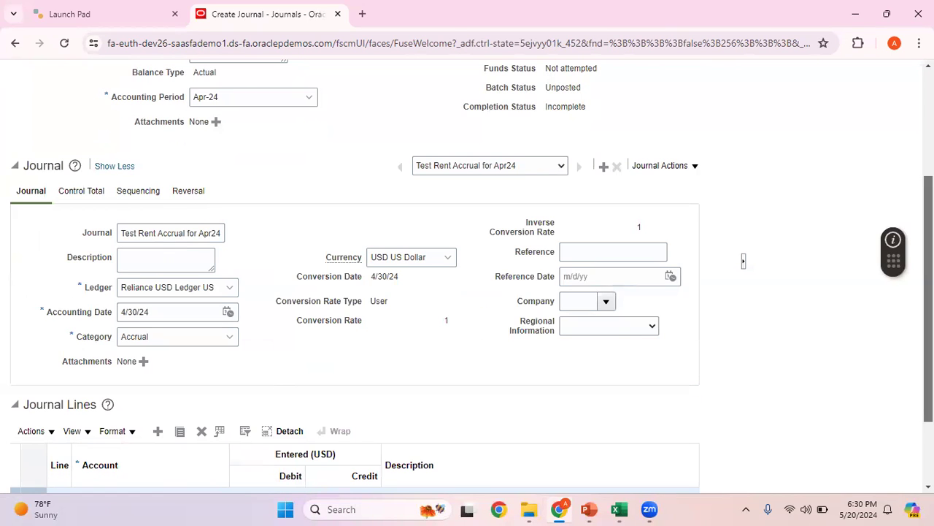
For journal line 1's account combination, choose company 003 Reliance Oil and Gas Inc and cost center 0000 Default.
scroll(300, 423, down, 2)
click(210, 397)
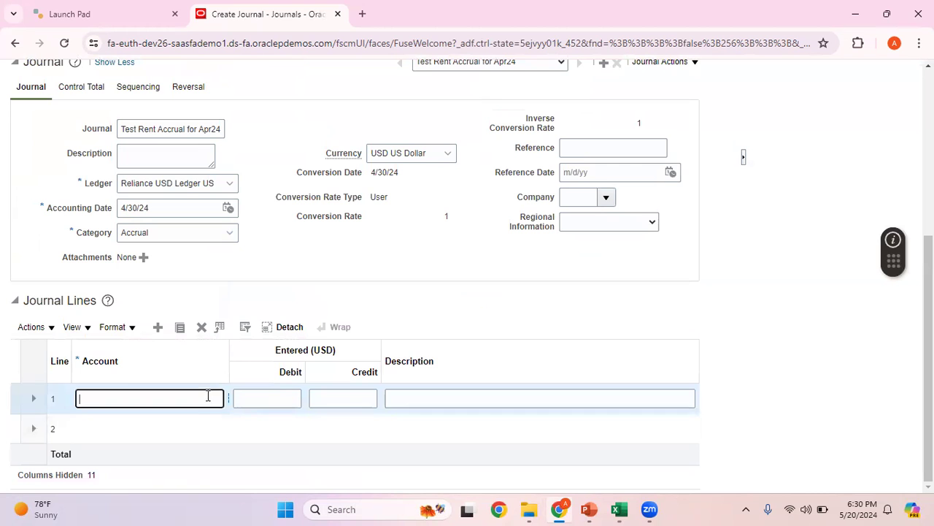
click(228, 400)
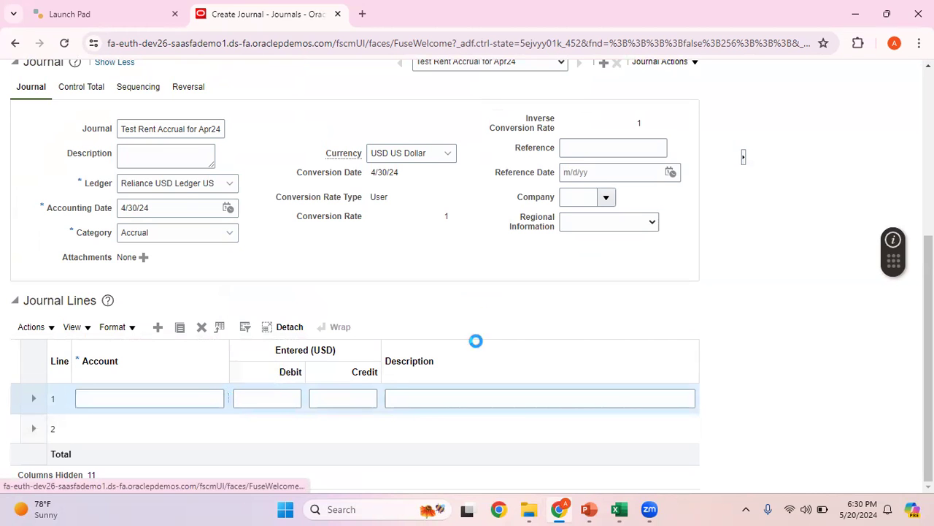
click(501, 244)
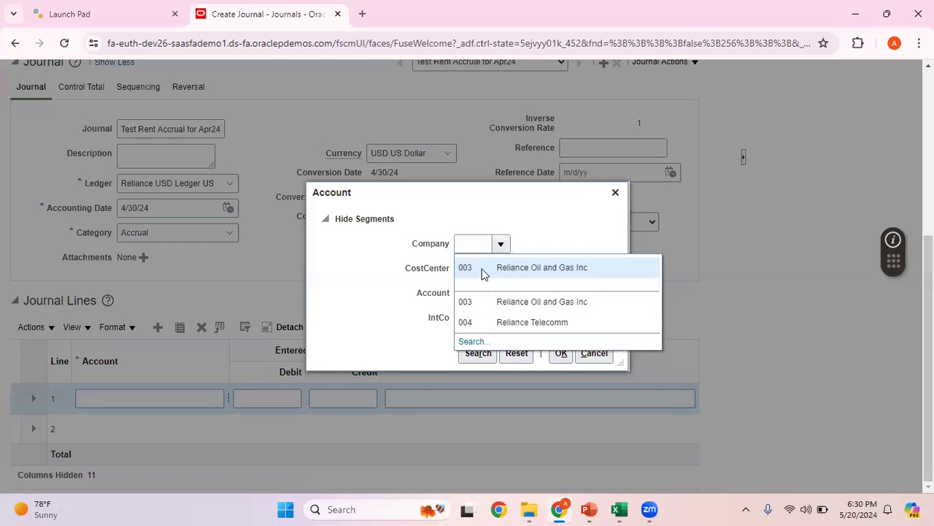
click(482, 272)
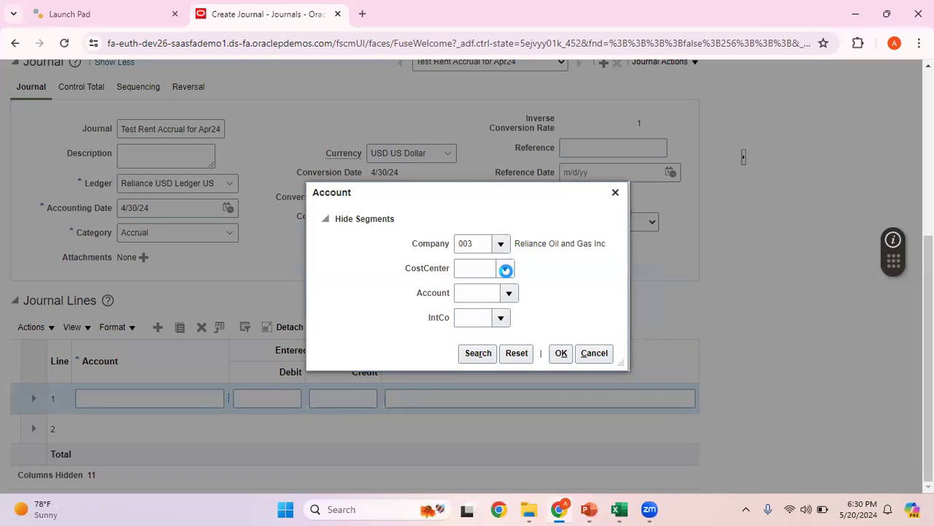
click(505, 269)
click(494, 294)
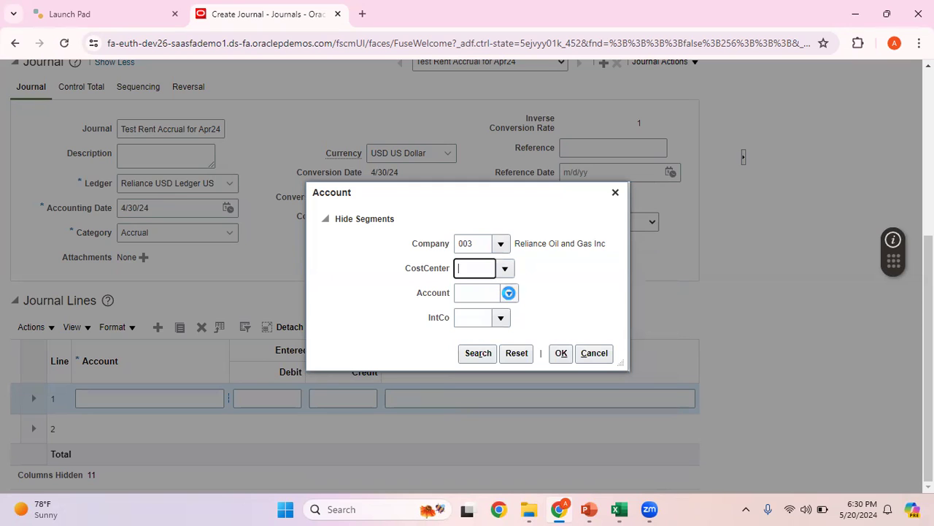
Complete line 1's combination with account 21150 Rent Payable and IntCo 000 Default, and enter a debit of 15000.
click(511, 292)
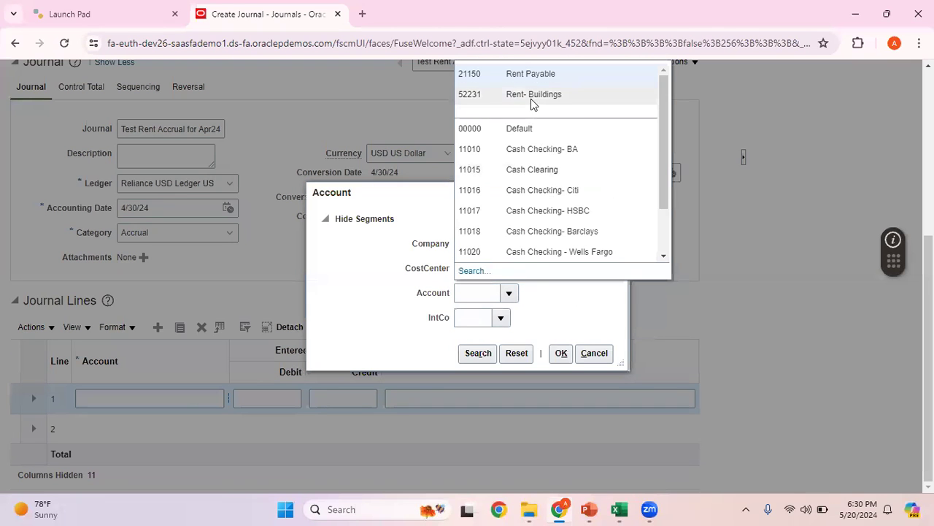
click(488, 76)
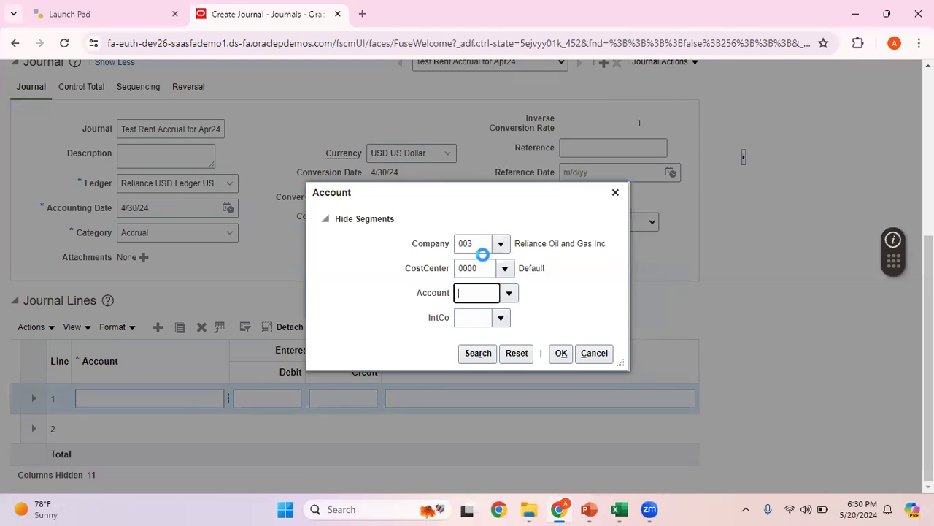
click(498, 319)
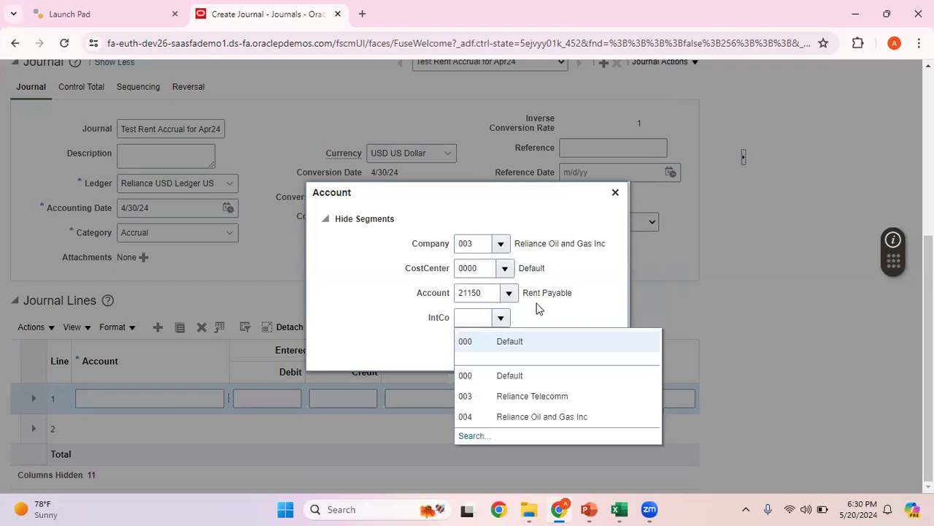
click(477, 345)
click(561, 353)
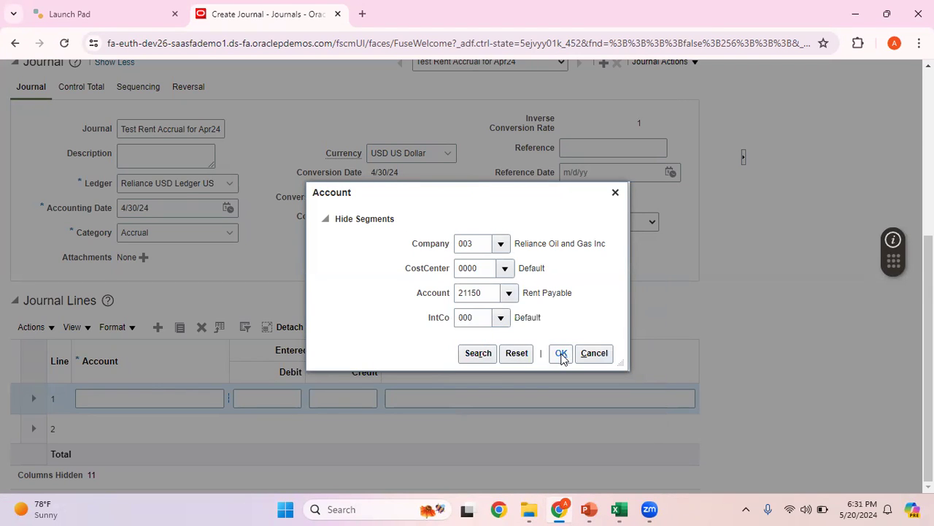
click(259, 400)
text(15000)
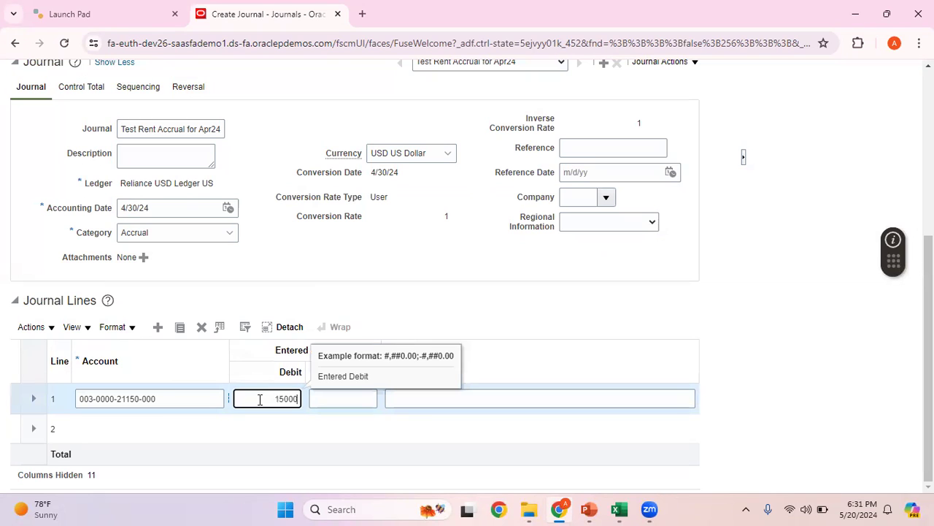
For journal line 2's account combination, enter company 003 Reliance Oil and Gas Inc and cost center 0000 Default.
click(202, 430)
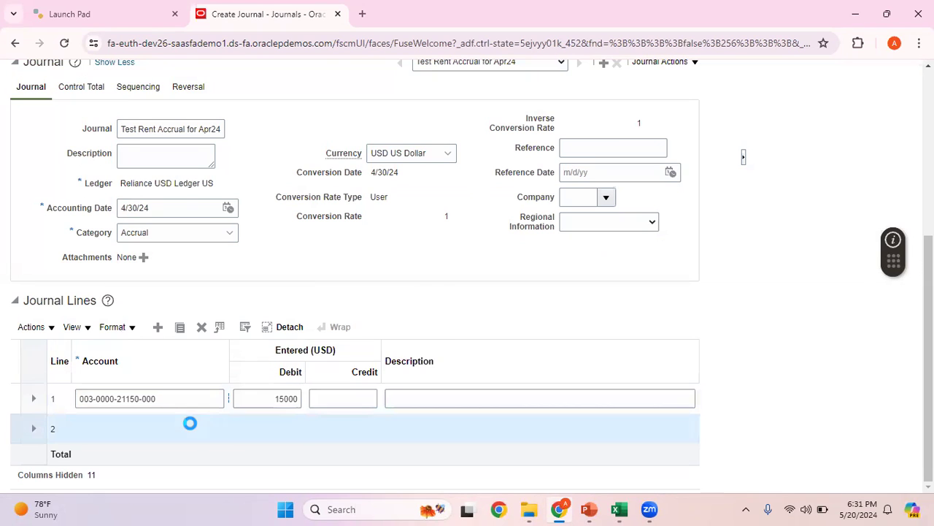
click(183, 429)
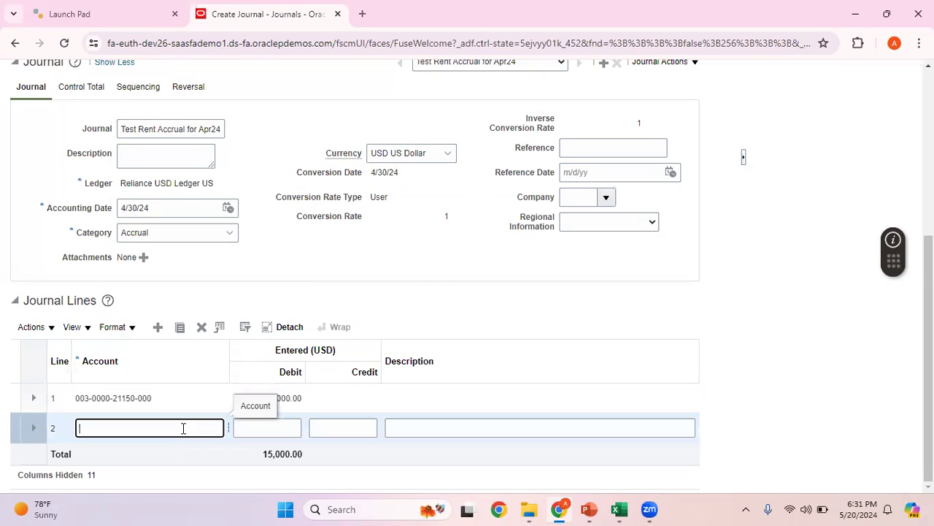
click(228, 430)
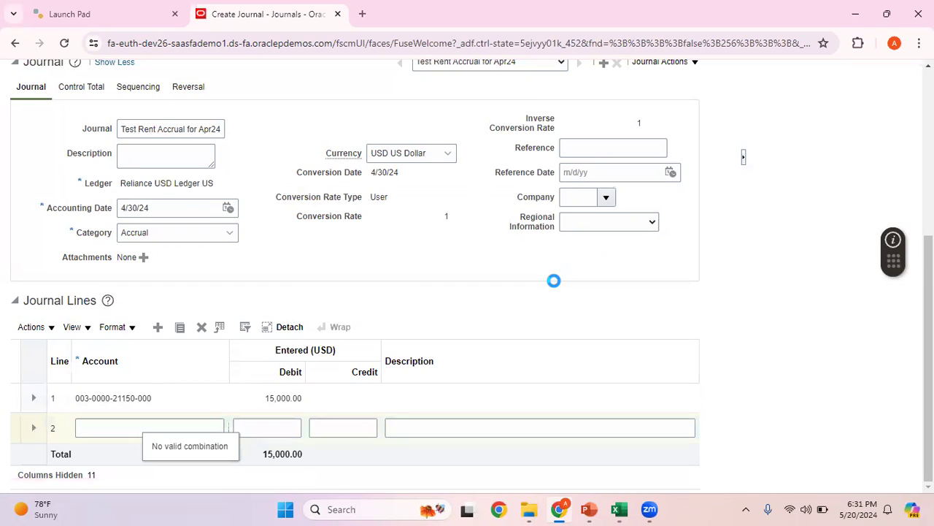
click(468, 244)
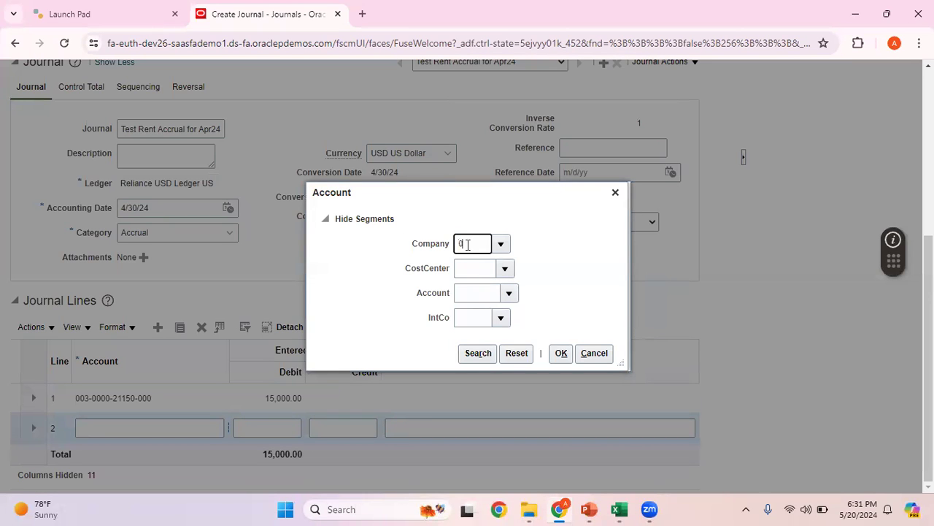
click(472, 266)
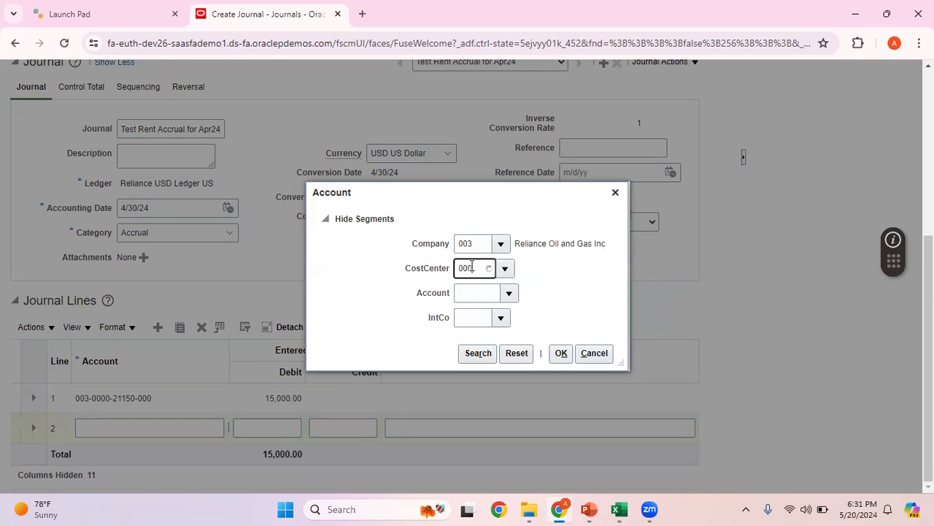
text(0000)
Complete line 2's combination with account 52231 Rent- Buildings and IntCo 000.
click(477, 289)
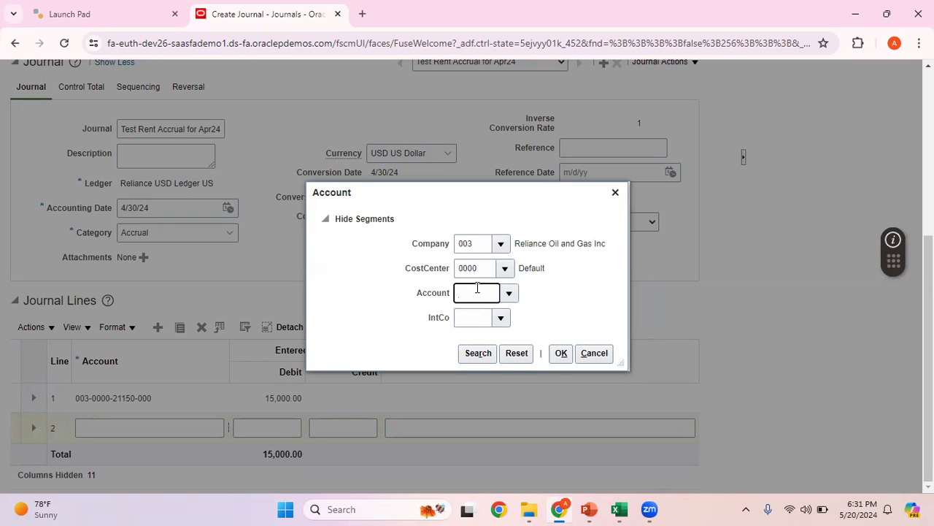
click(509, 295)
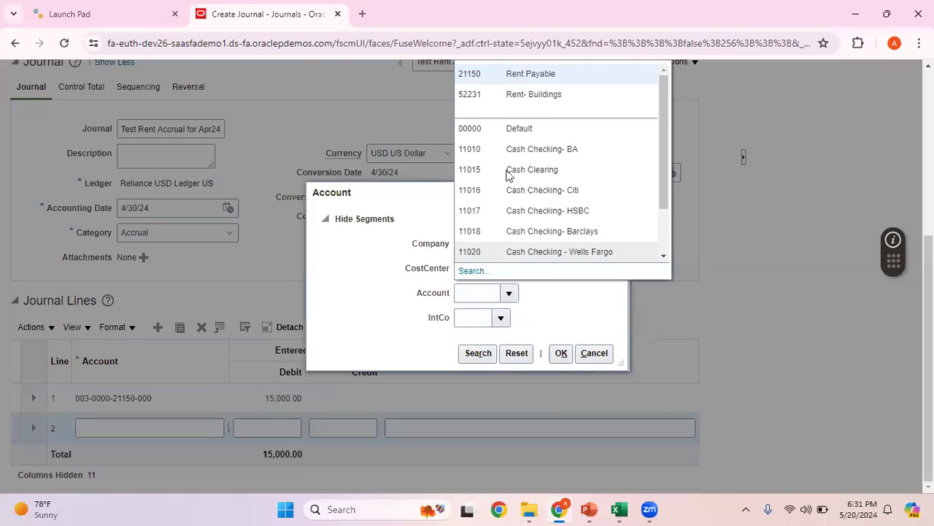
click(482, 95)
click(474, 319)
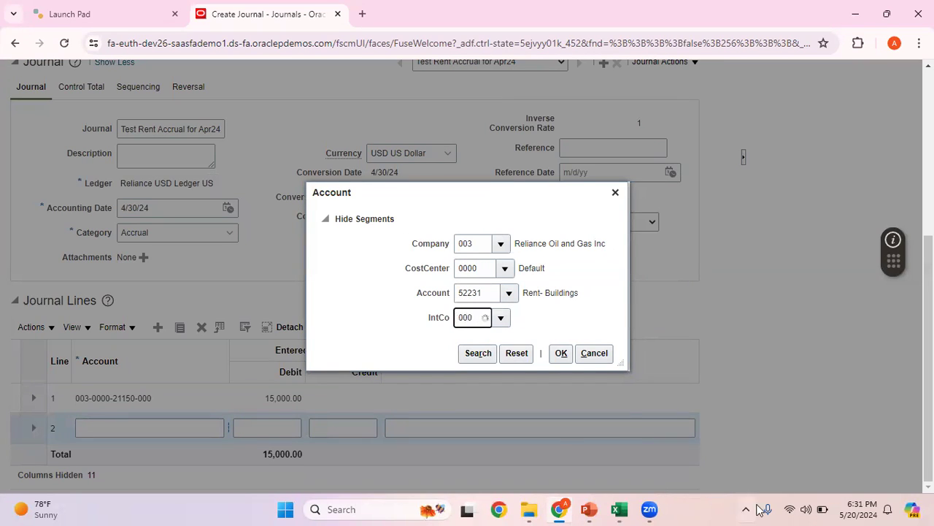
click(488, 339)
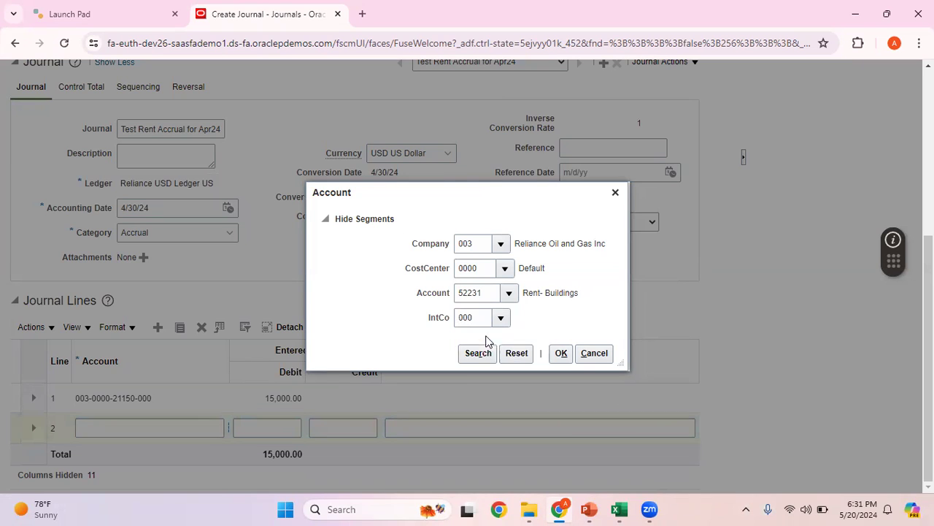
click(561, 352)
Enter a credit of 15000 on journal line 2.
scroll(115, 61, up, 4)
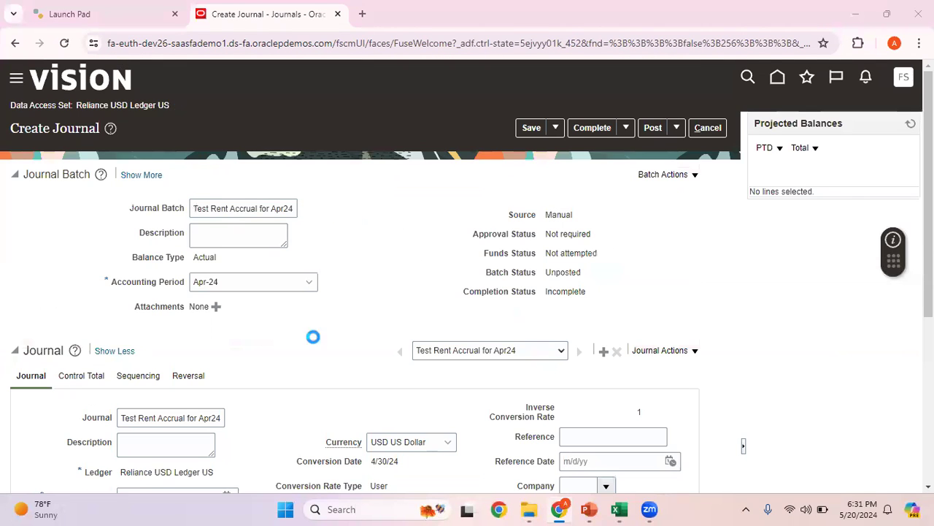
scroll(467, 277, down, 5)
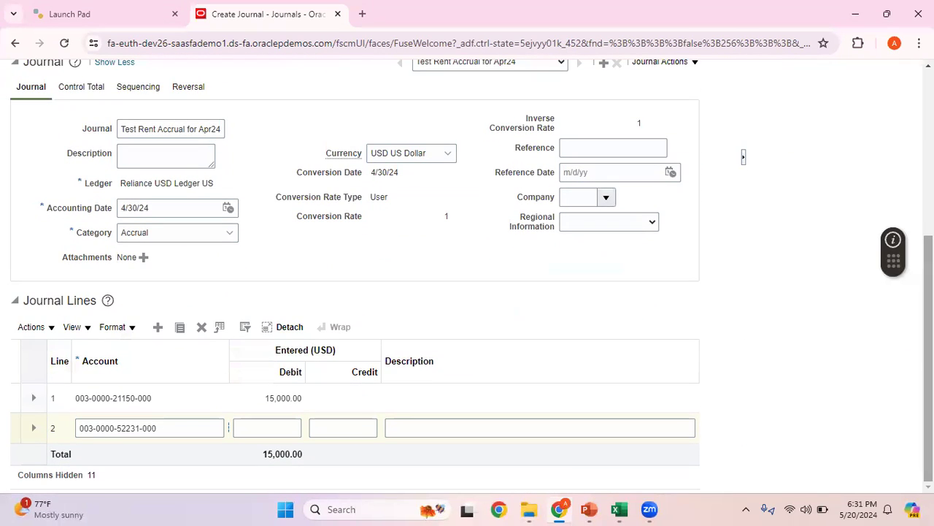
click(328, 430)
text(15,)
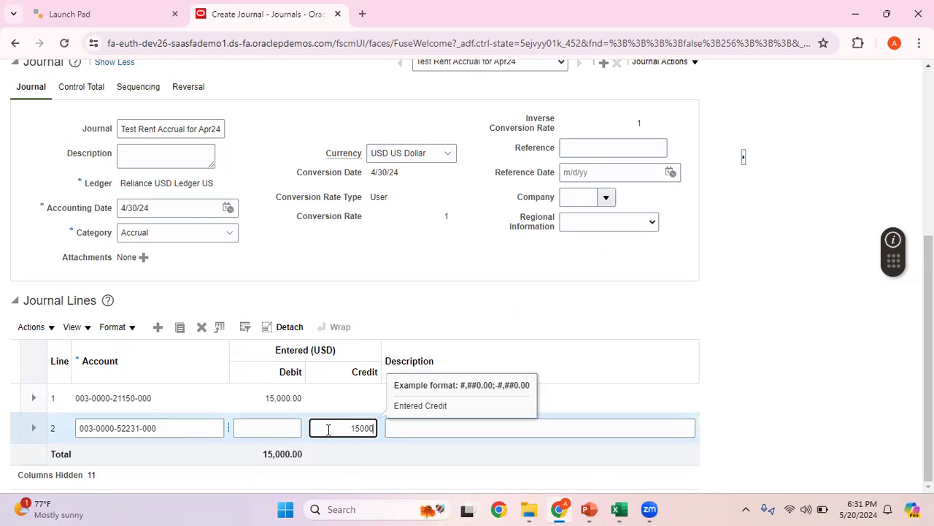
text(000)
click(406, 431)
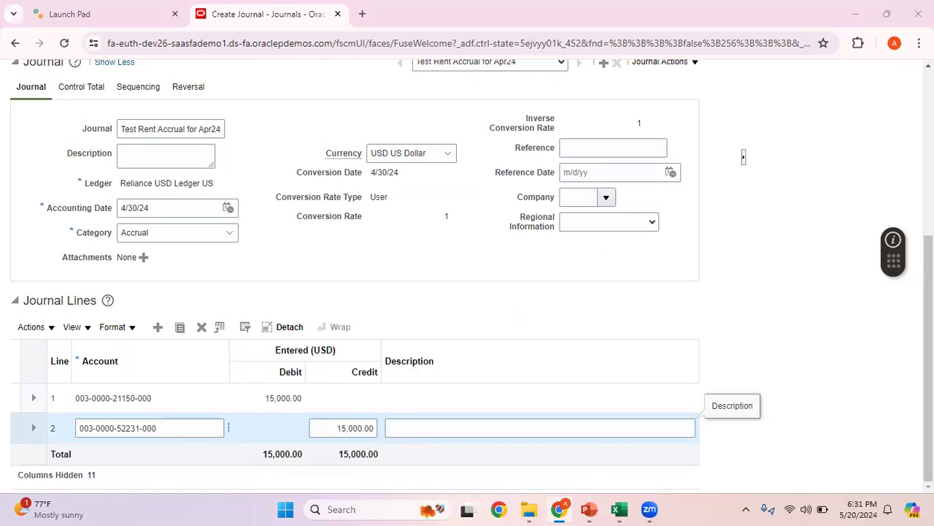
Post the Test Rent Accrual for Apr24 journal, refreshing its account balances before returning to the Journals overview.
drag(928, 350, 928, 182)
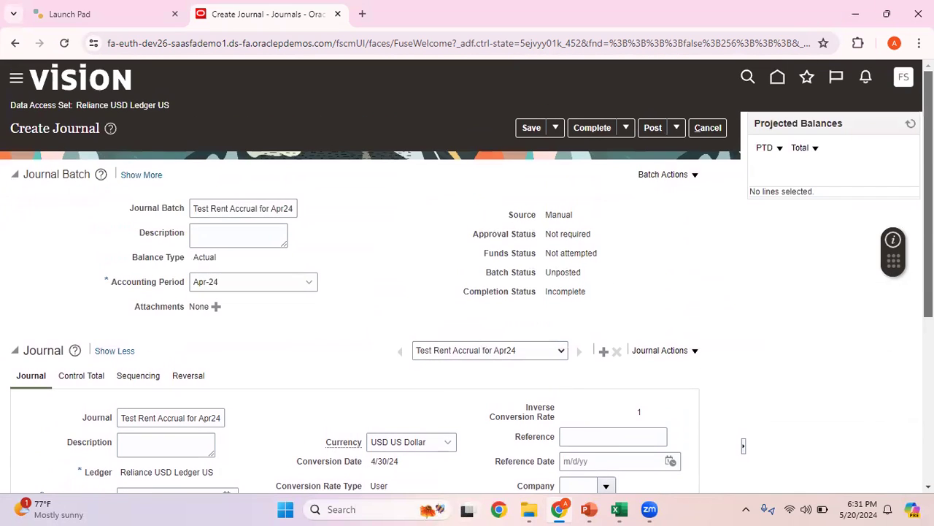
click(655, 127)
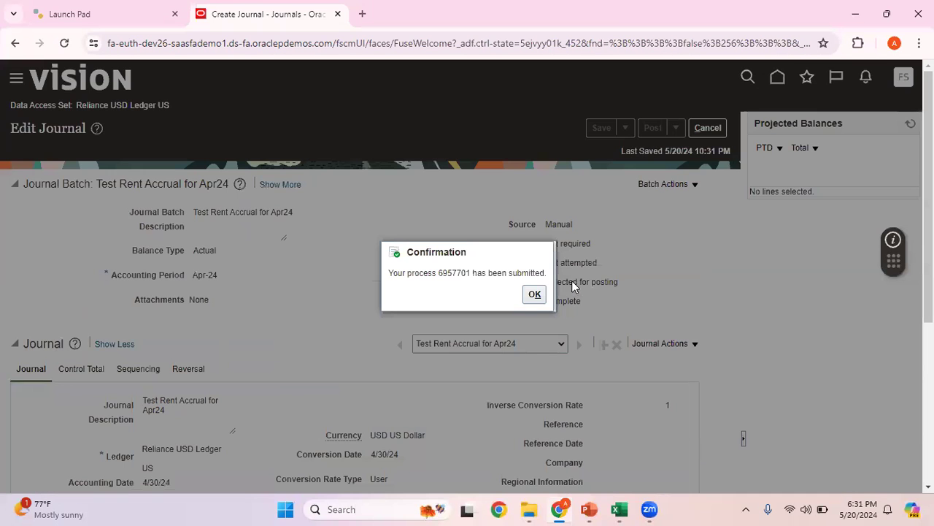
click(534, 294)
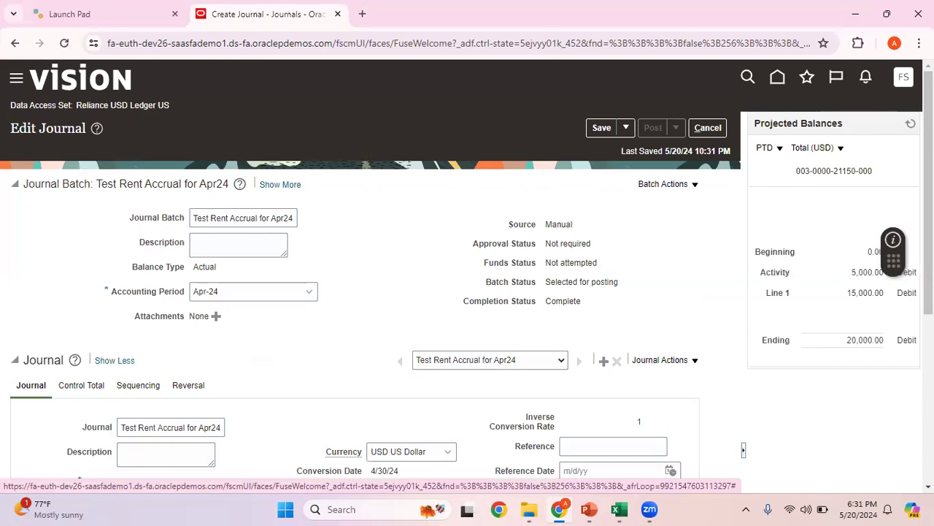
click(911, 124)
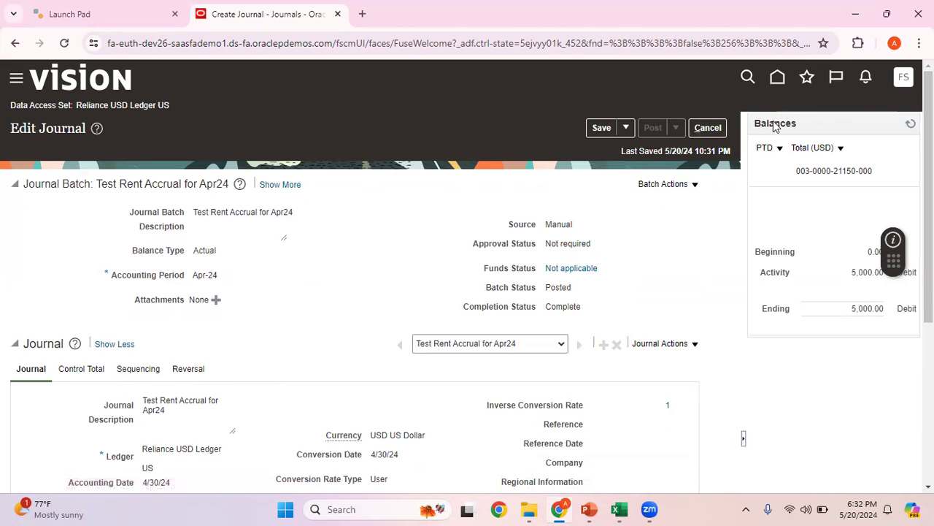
click(708, 129)
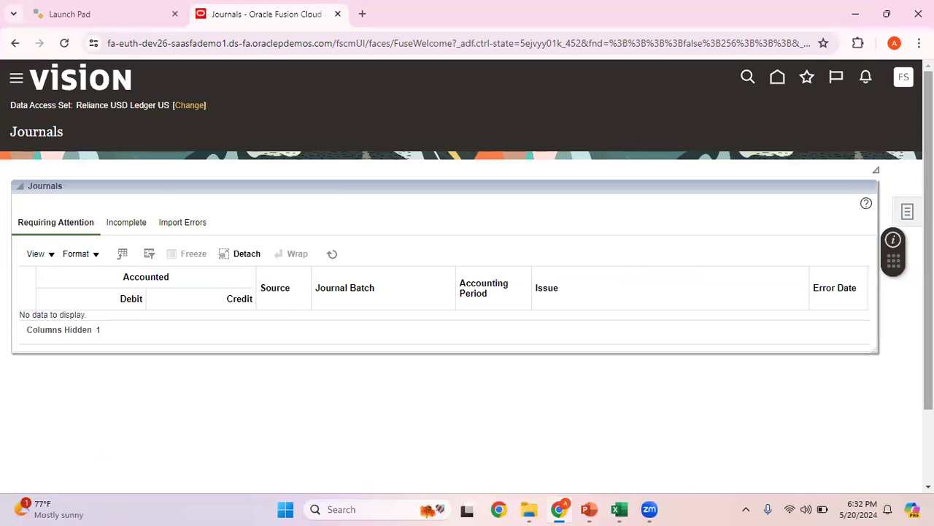
Submit the AutoReverse process for Reliance USD Ledger US with the reversal period set to All.
click(907, 212)
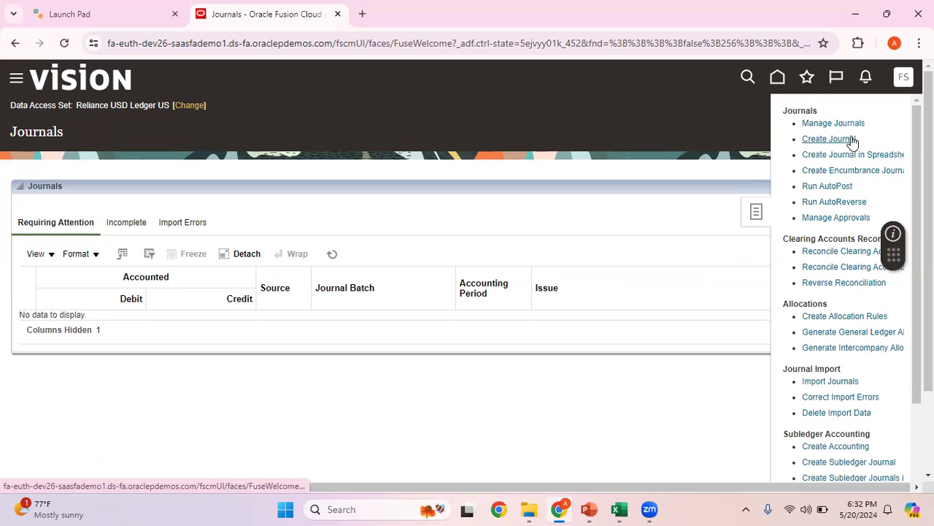
click(835, 203)
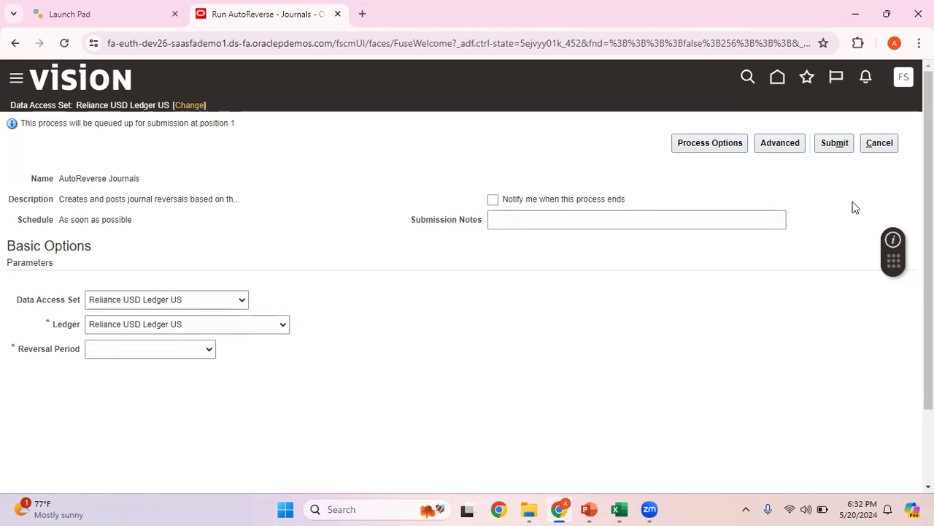
click(206, 350)
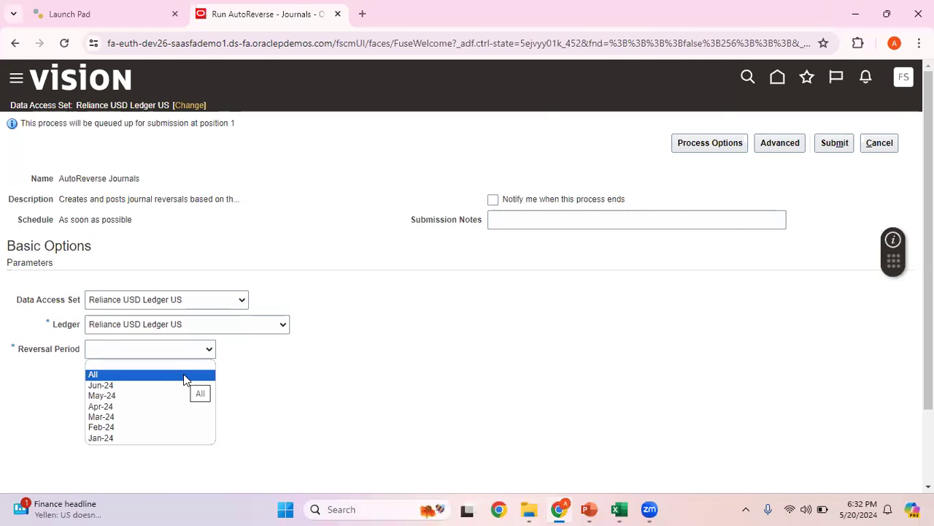
click(184, 376)
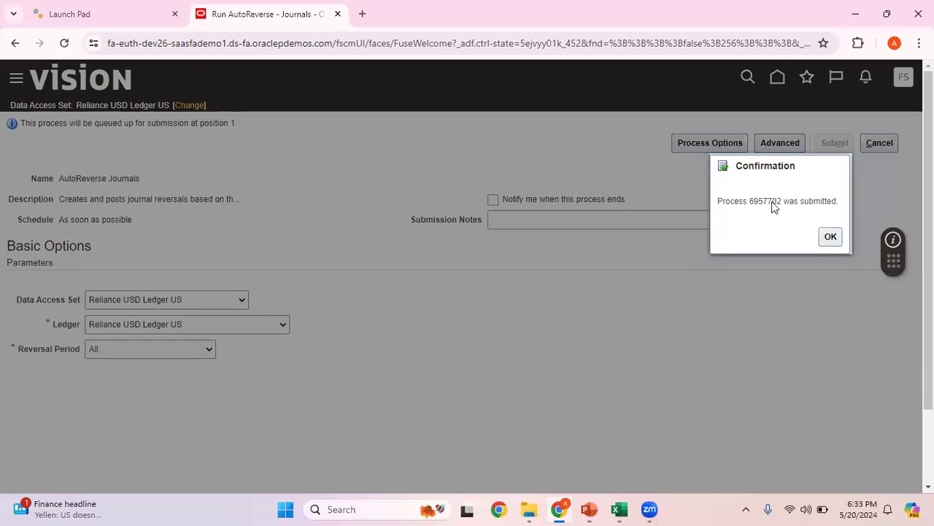
click(831, 236)
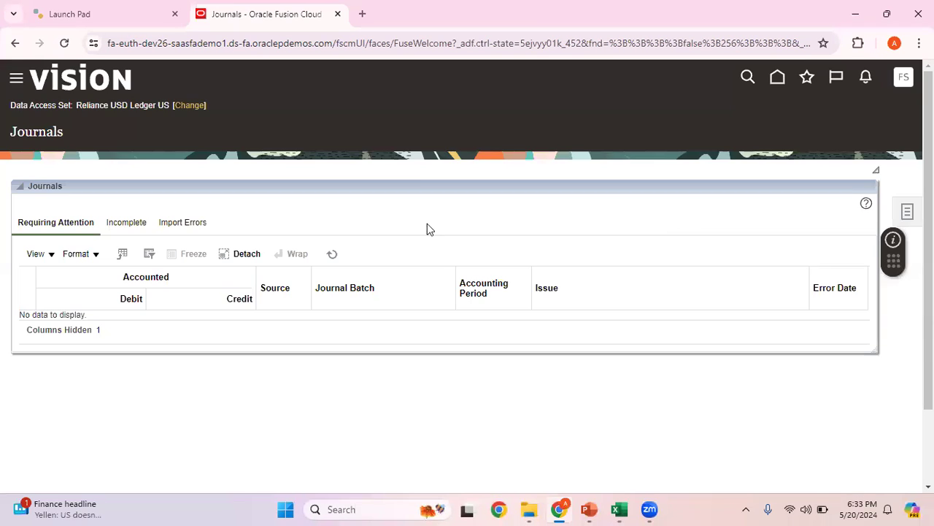
Go to the scheduled processes overview and refresh the list to check the status of the AutoReverse Journals process.
click(17, 78)
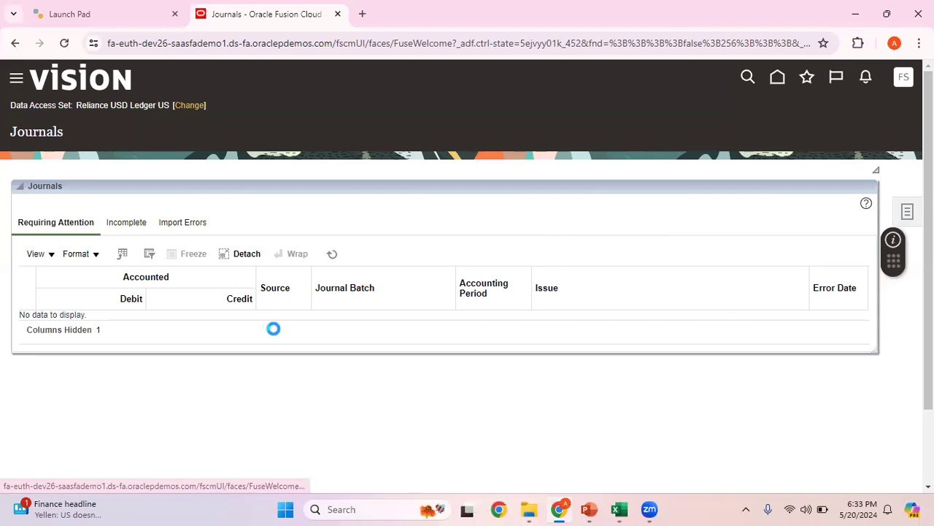
drag(524, 221, 570, 470)
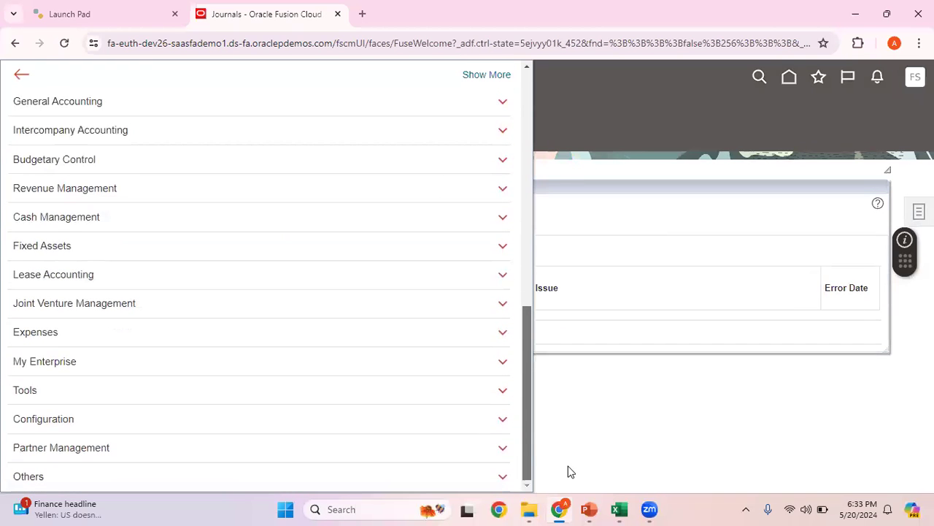
click(503, 392)
click(250, 351)
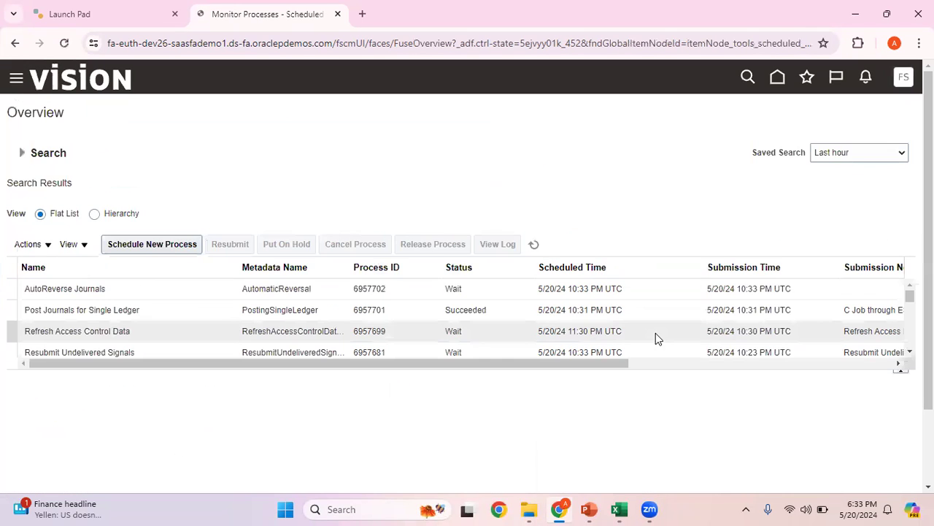
click(532, 246)
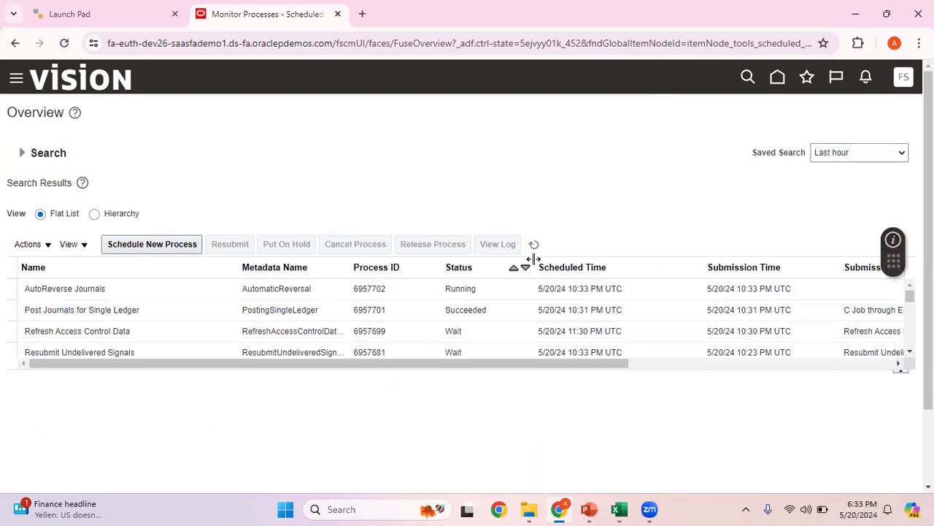
click(533, 249)
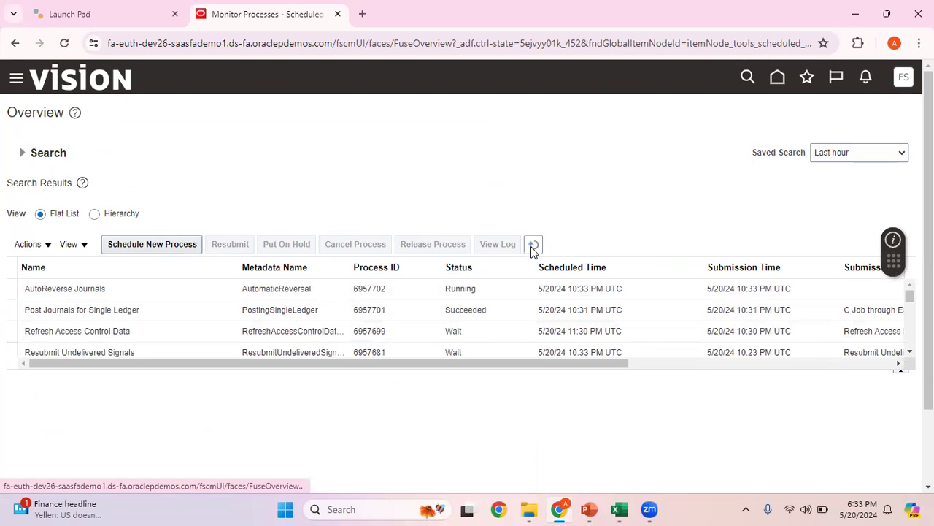
click(533, 246)
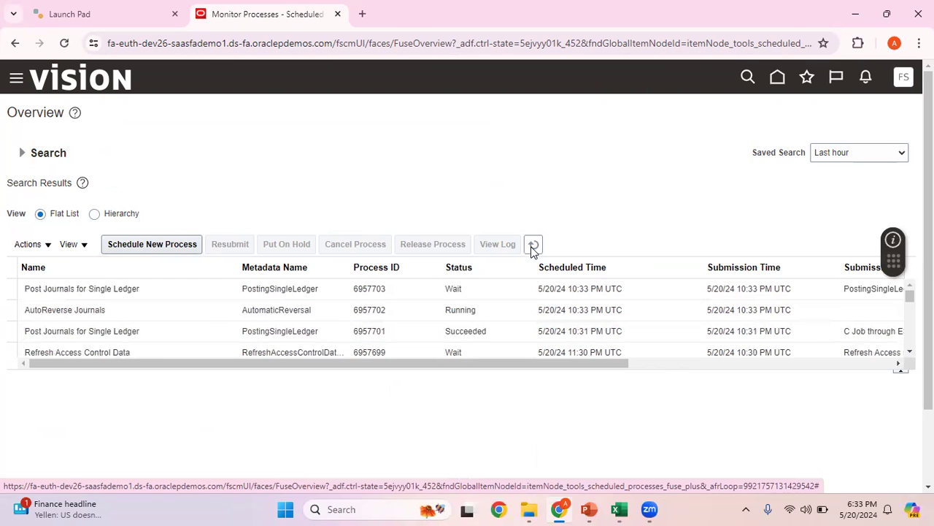
click(533, 248)
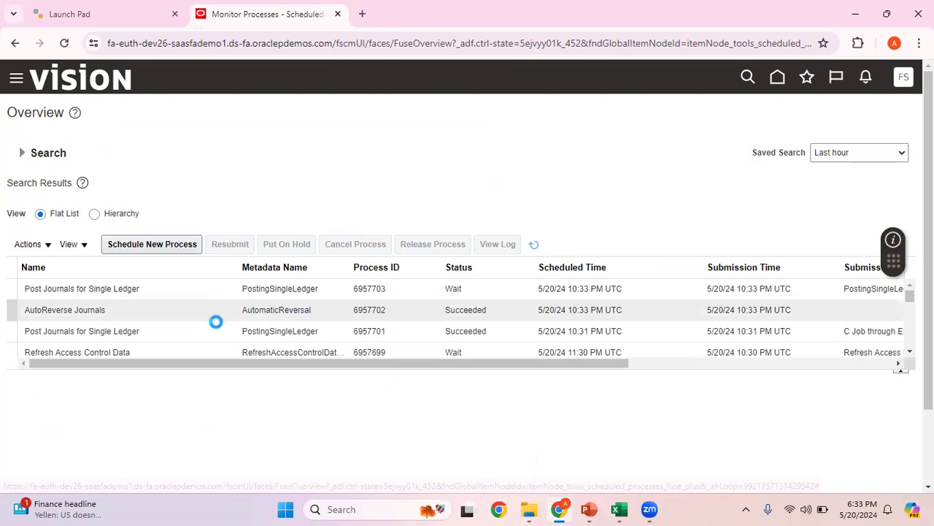
Open the AutoReverse Journals process's text output full screen and highlight the Data Access Set Error Codes section of the execution report.
click(157, 309)
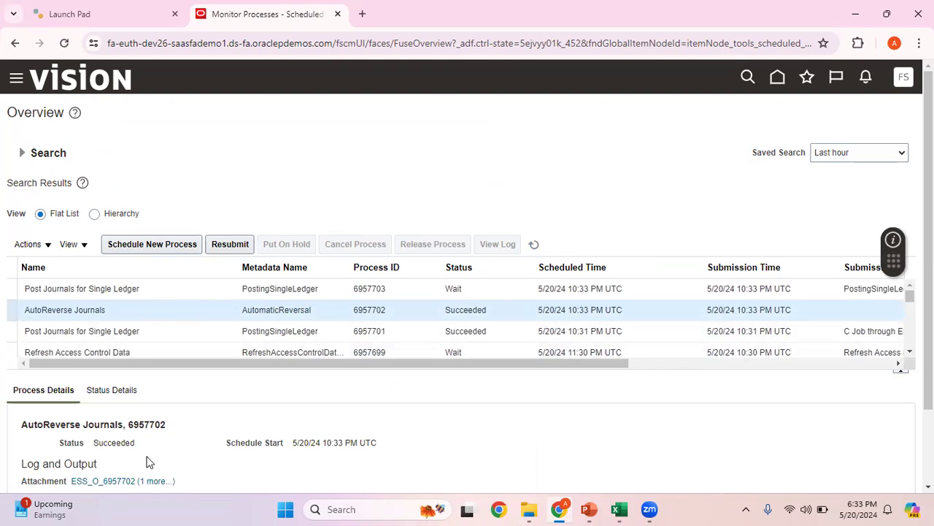
click(155, 481)
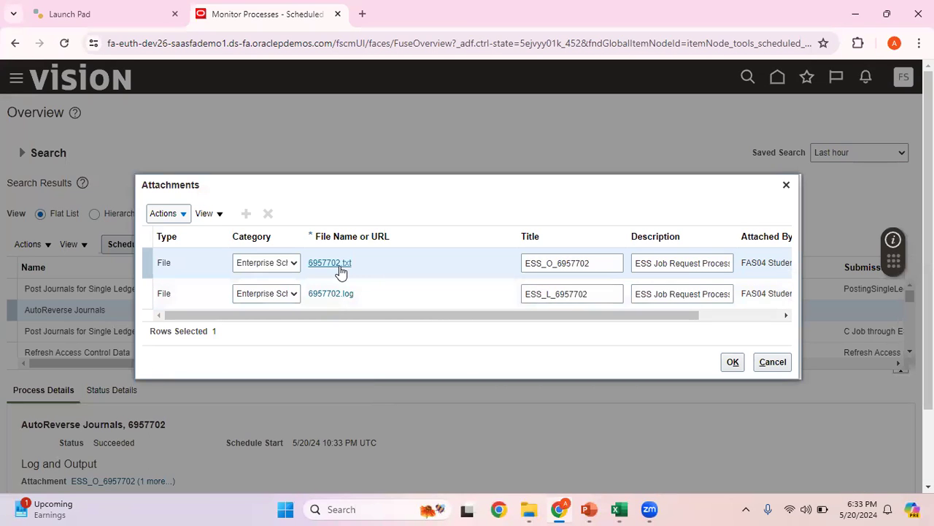
click(340, 264)
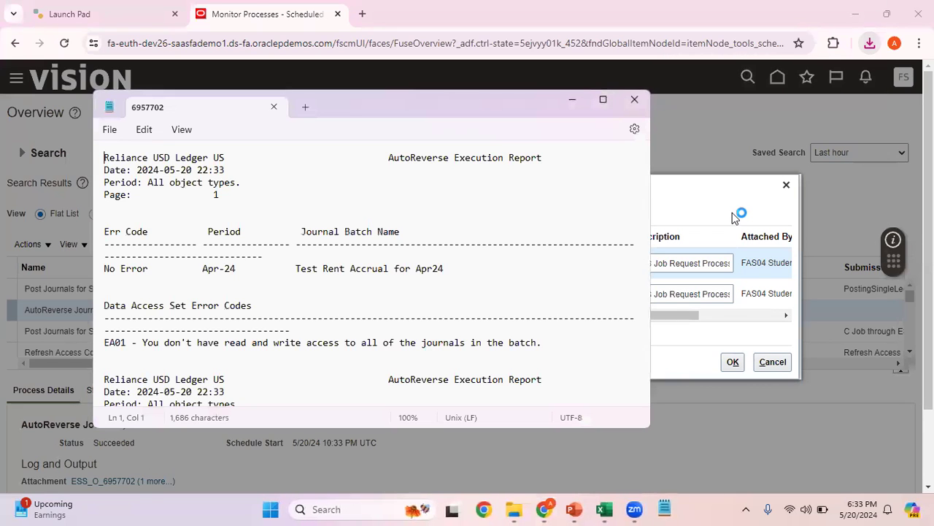
click(601, 100)
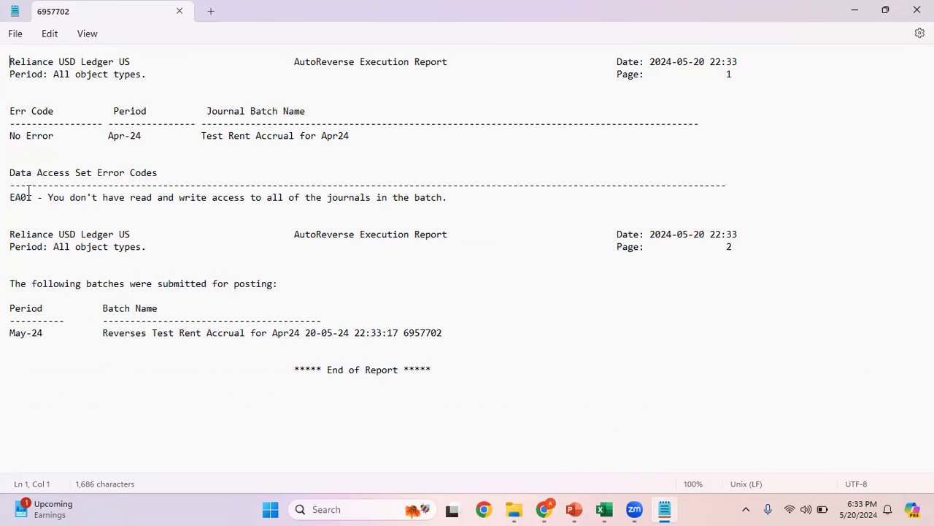
drag(10, 174, 404, 208)
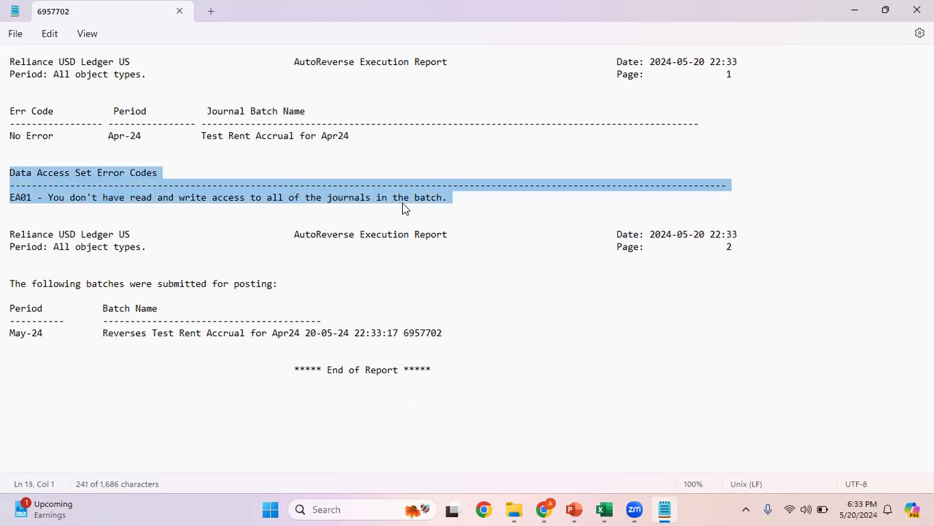
Highlight the Test Rent Accrual for Apr24 batch in the execution report and copy the reversing batch name listed under batches submitted for posting.
click(404, 208)
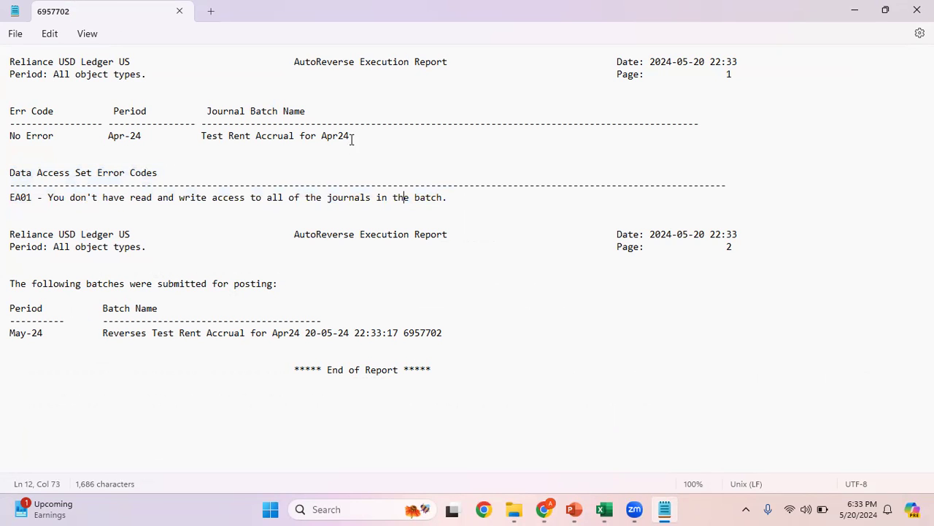
drag(350, 135, 211, 143)
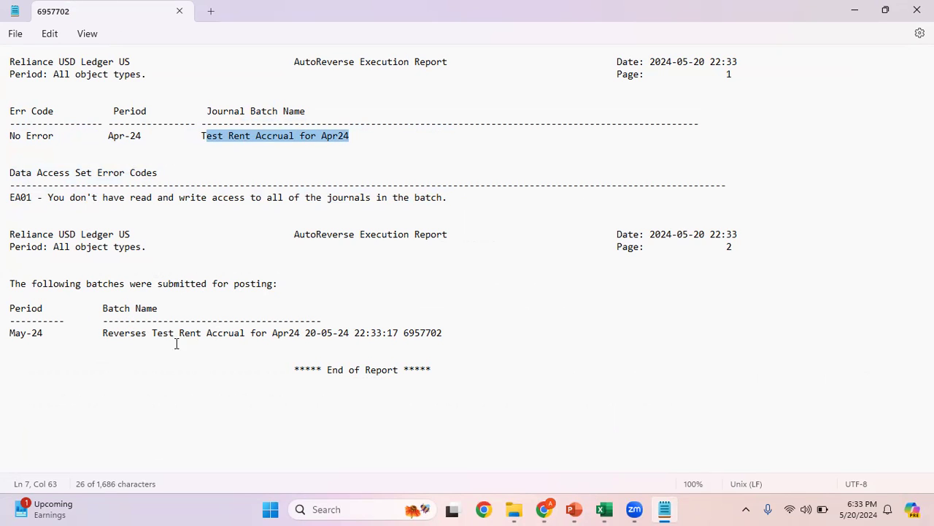
click(363, 143)
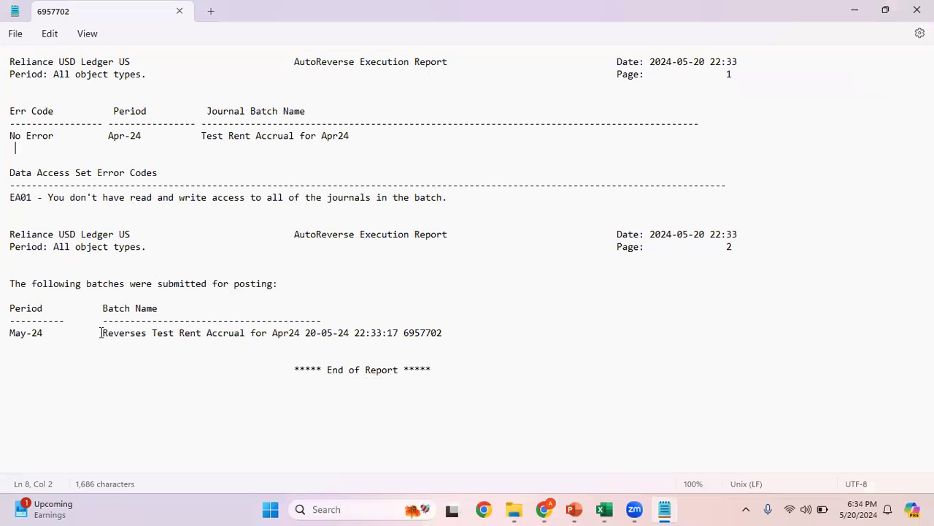
drag(100, 333, 443, 334)
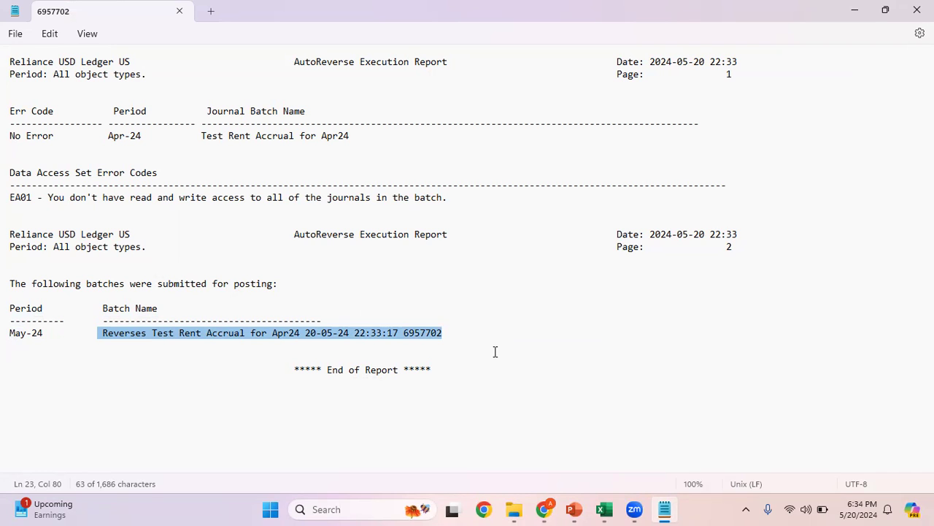
Switch back to the Oracle Fusion browser window, cancel the attachments dialog and open Manage Journals from the Journals work area.
click(543, 508)
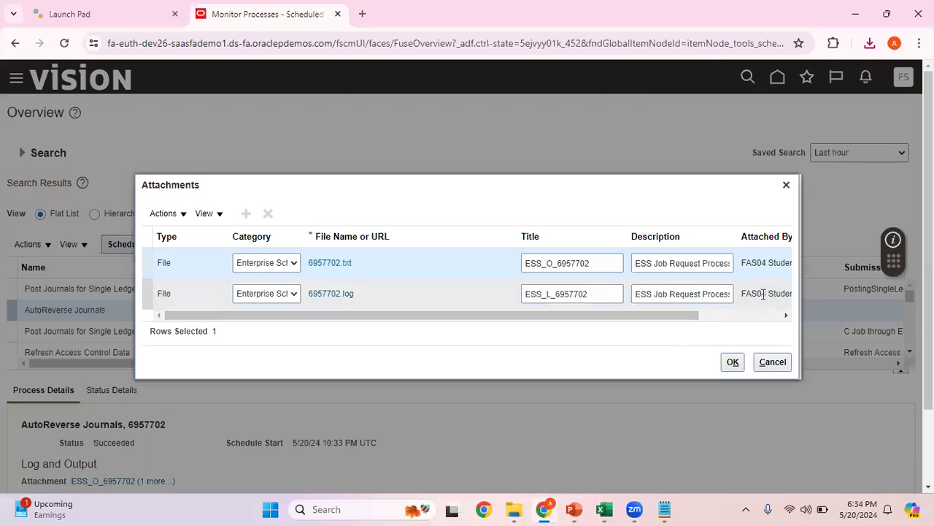
click(775, 363)
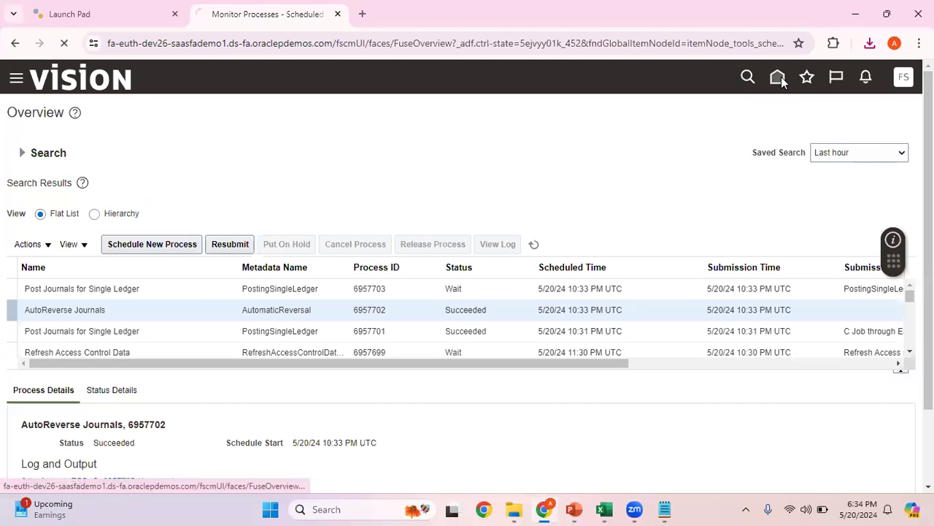
click(778, 77)
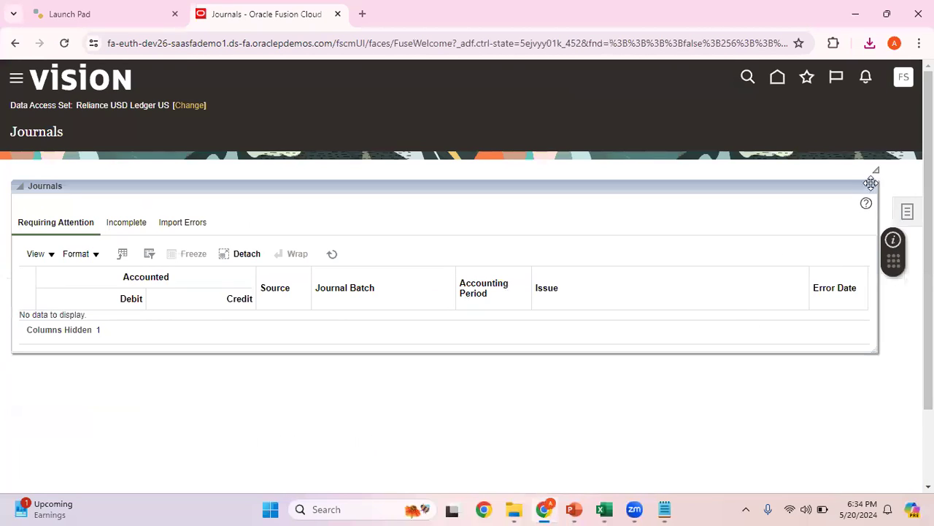
click(908, 209)
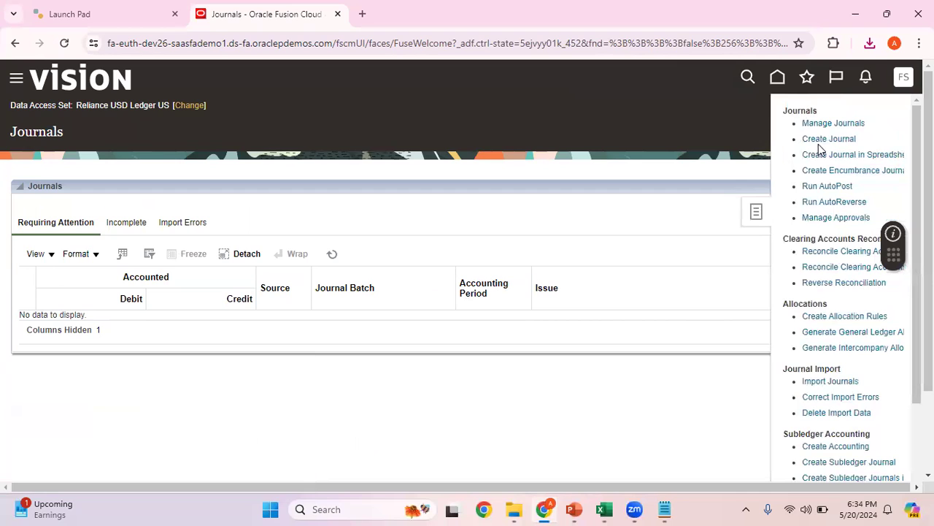
click(844, 126)
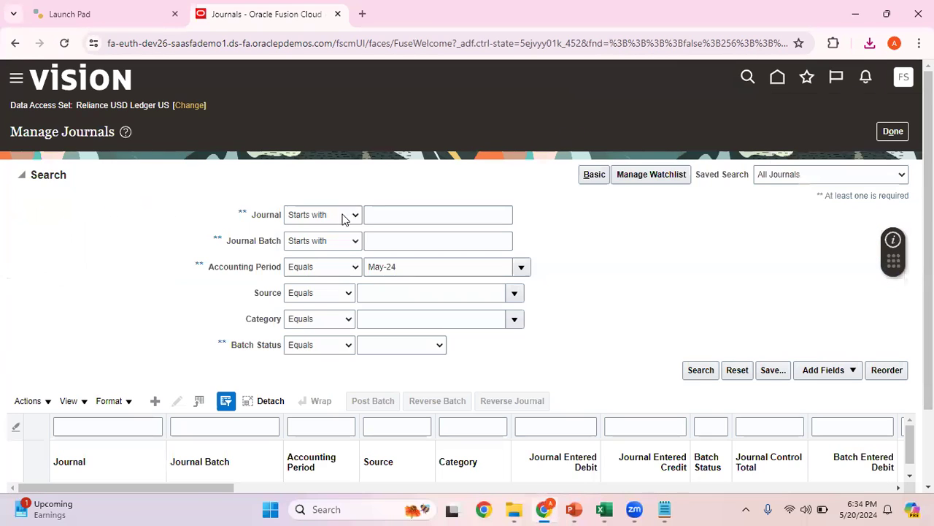
Search the journals for the copied reversal batch name in accounting period May-24.
click(390, 243)
key(ctrl+v)
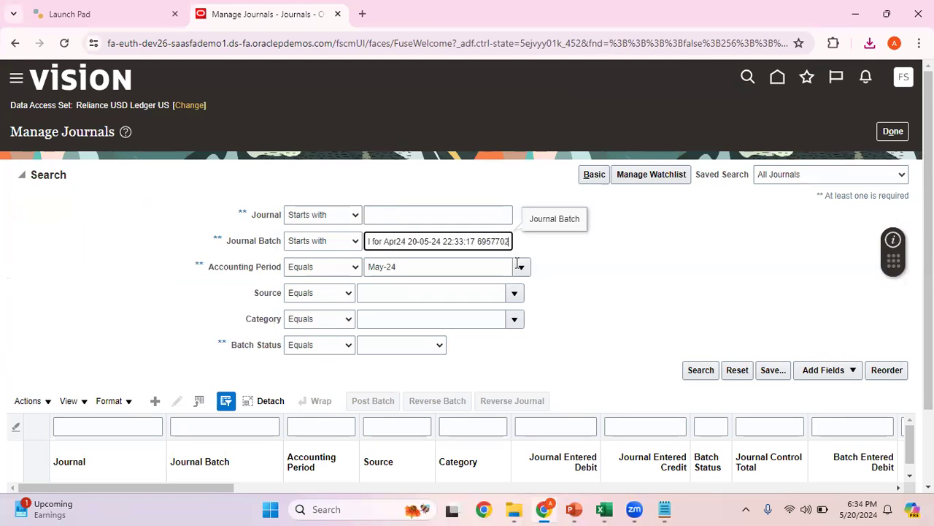
click(708, 373)
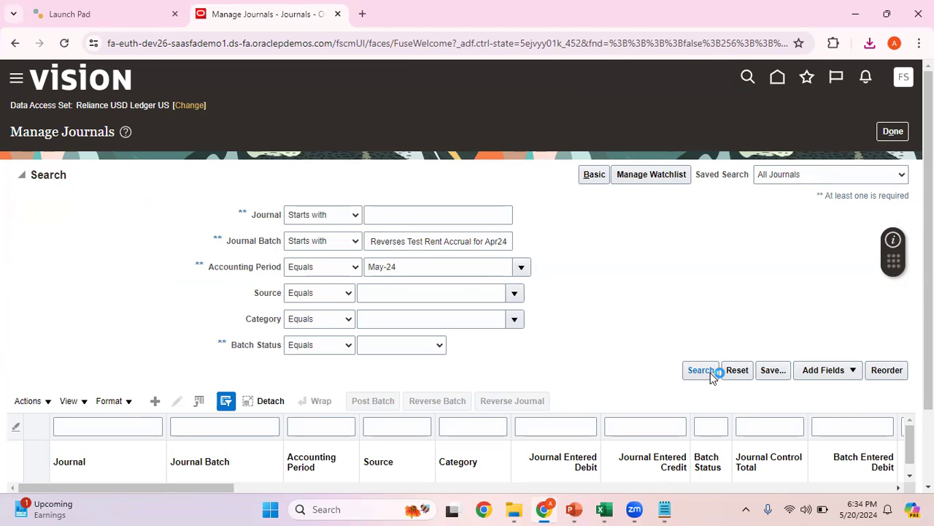
Remove the leading blank space from the Journal Batch criterion, rerun the search and look over the reversal journal's row.
drag(928, 314, 928, 371)
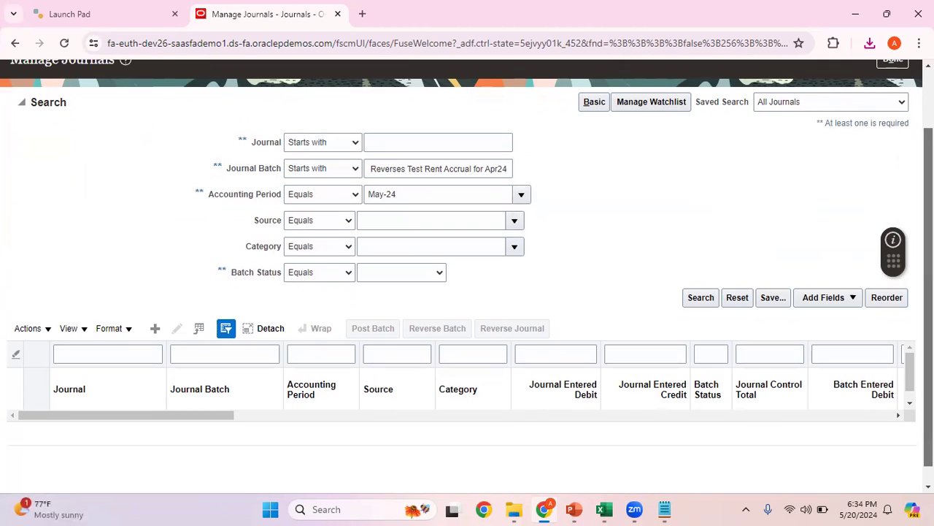
click(484, 169)
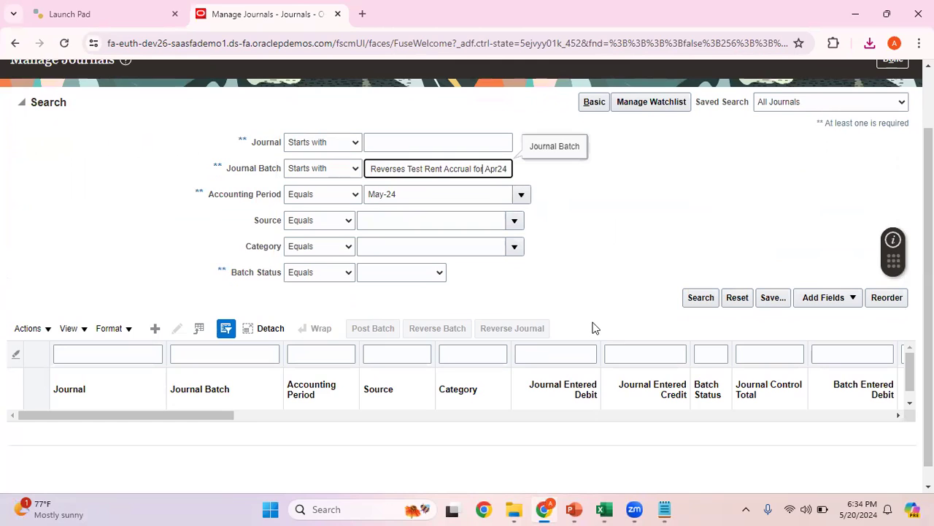
key(Left)
key(Left)
key(Left)
key(Left)
key(Left)
key(Left)
key(Left)
key(Left)
key(Left)
key(Left)
key(Left)
key(Left)
key(Left)
key(Left)
key(Left)
click(700, 300)
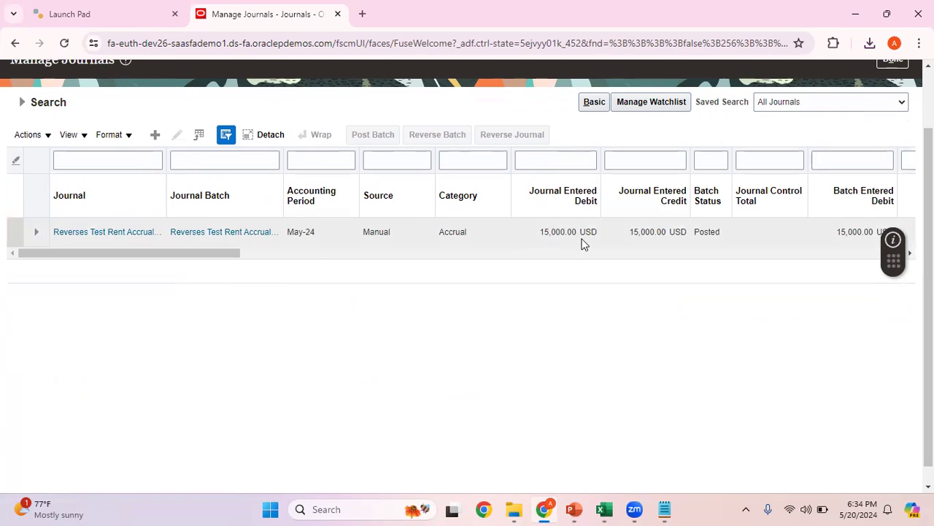
drag(217, 253, 145, 274)
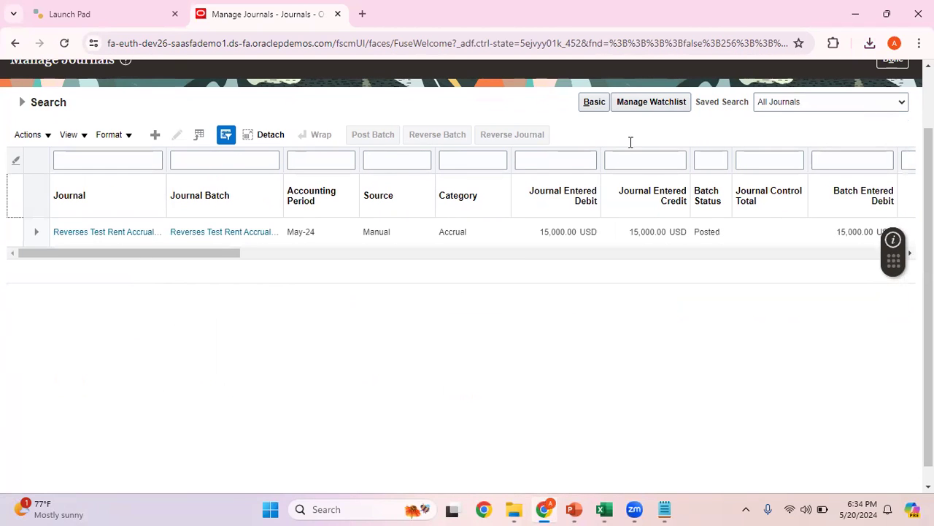
Reopen the journal search criteria and set the accounting period to Apr-24.
scroll(435, 179, up, 2)
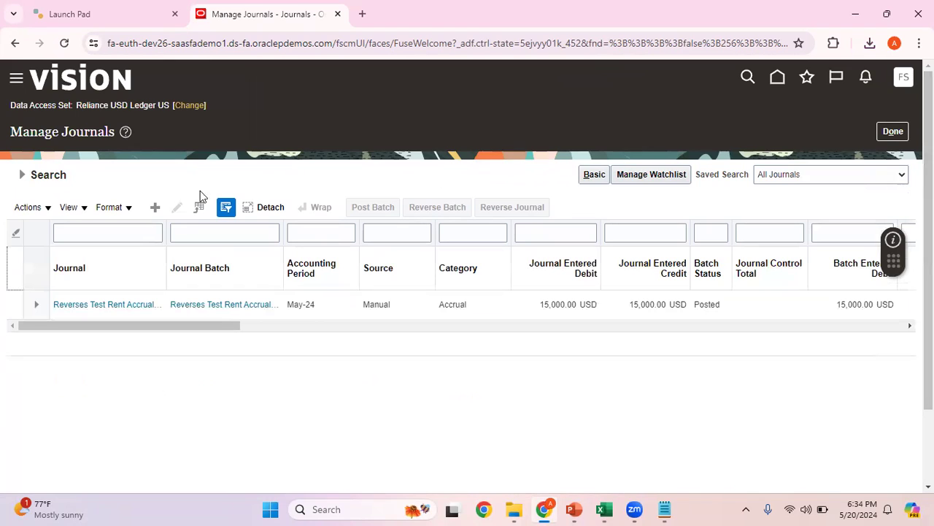
click(24, 178)
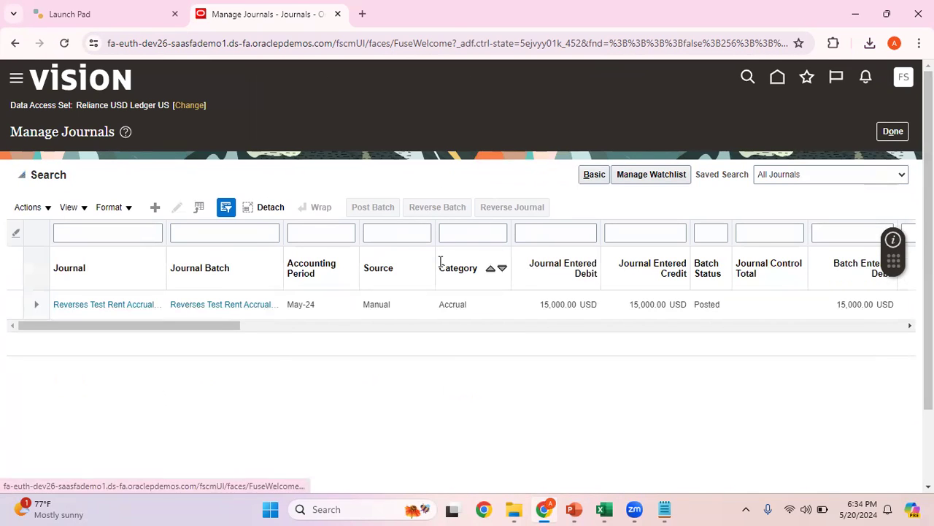
drag(413, 267, 287, 265)
text(a)
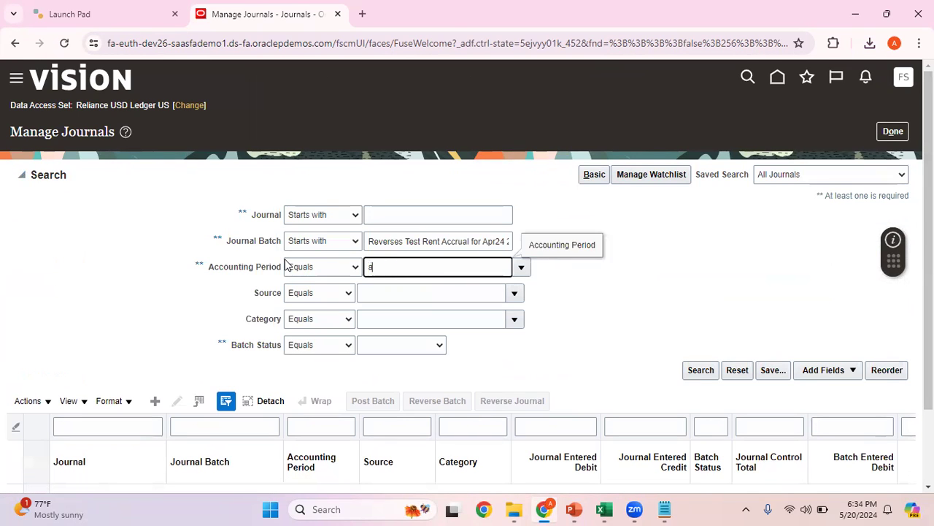
text(pr-24)
key(Tab)
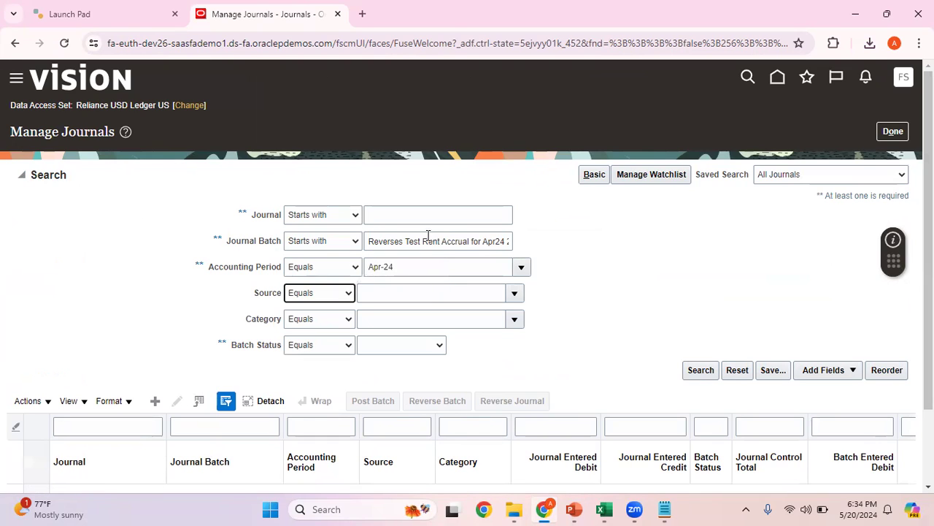
Clear the Journal Batch criterion and search for all journals in the selected period.
click(443, 241)
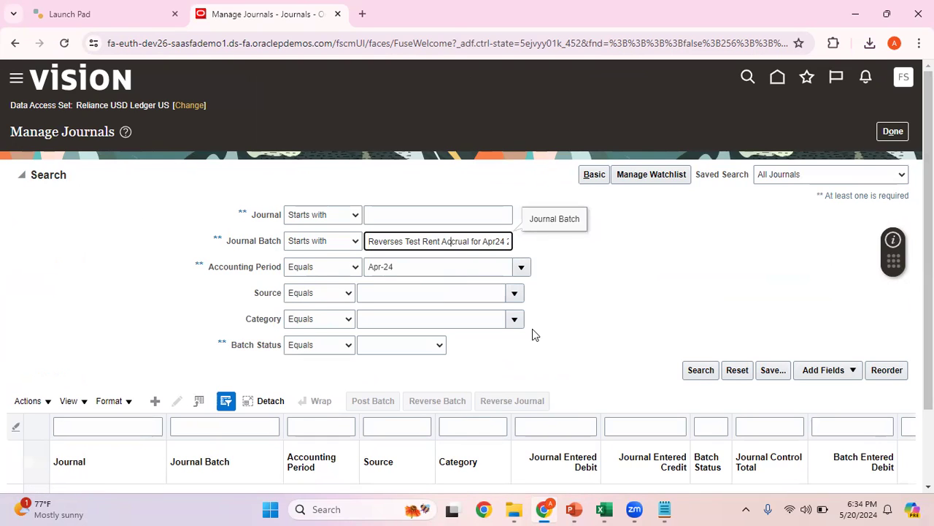
key(Left)
key(Right)
key(Right)
key(Right)
key(Right)
key(Right)
key(Right)
key(Right)
key(Right)
key(Right)
key(Right)
key(Right)
key(Right)
key(Right)
key(Right)
key(Right)
key(Right)
key(Right)
key(Right)
key(Right)
key(Right)
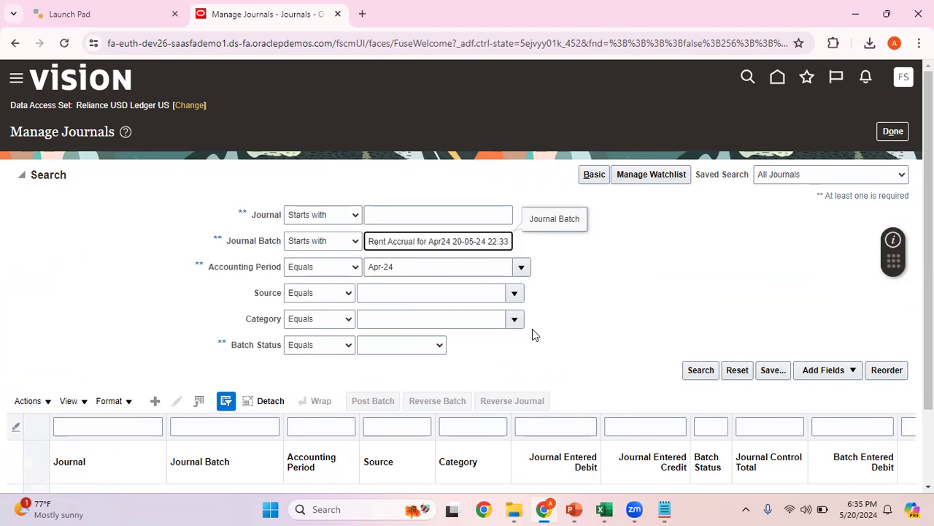
key(Delete)
key(Delete)
key(Delete)
key(Delete)
key(Delete)
key(Delete)
key(Delete)
key(Delete)
key(Delete)
key(Delete)
key(Delete)
key(Delete)
key(Delete)
key(Delete)
key(Delete)
key(Delete)
key(Delete)
key(Delete)
key(Delete)
key(Delete)
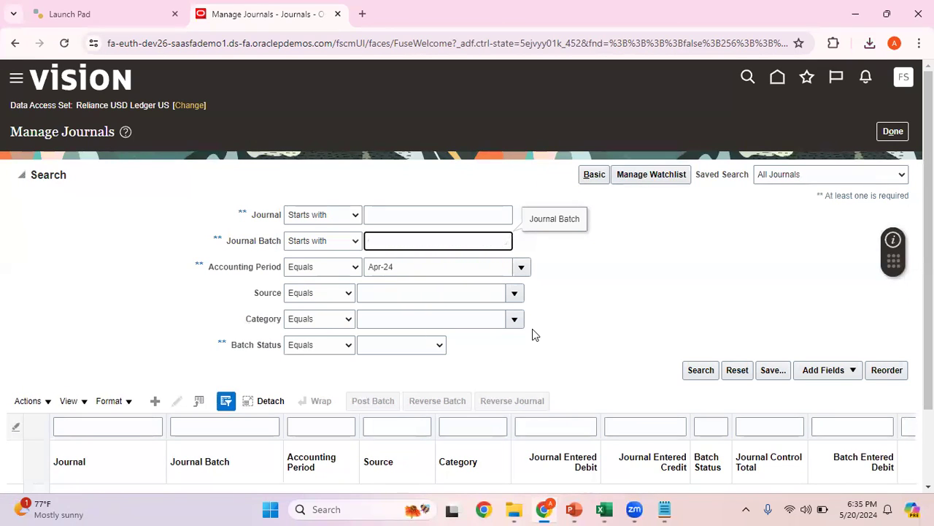
click(697, 370)
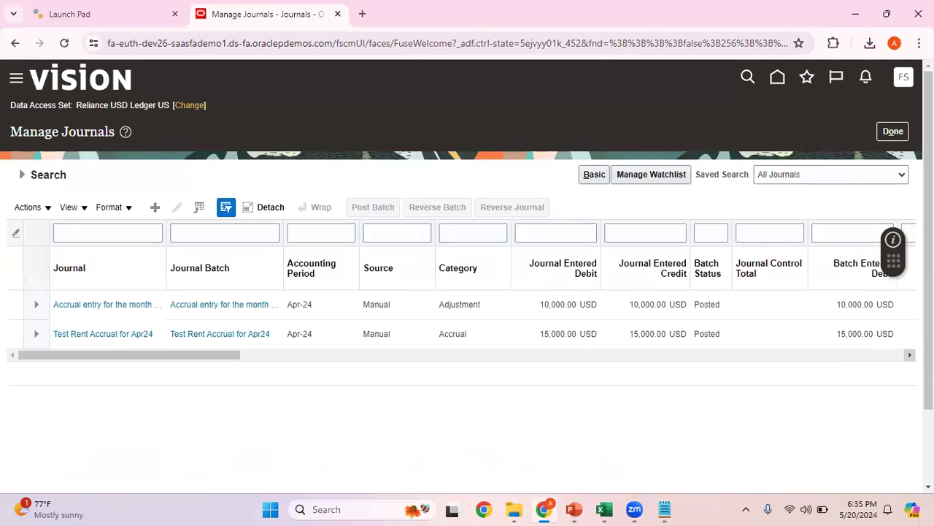
Check the reversal period and reversal status of Test Rent Accrual for Apr24, and switch to the automatic reversal slide in PowerPoint.
click(345, 339)
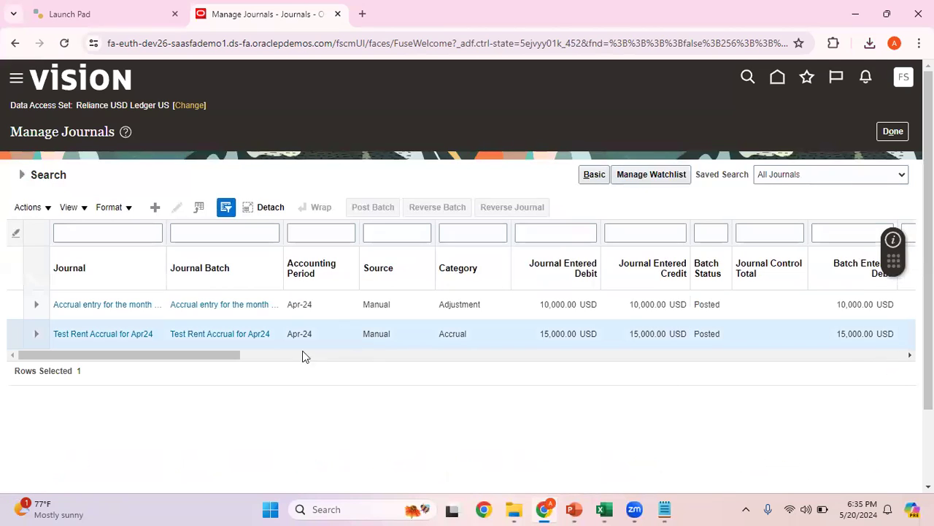
drag(219, 359, 538, 384)
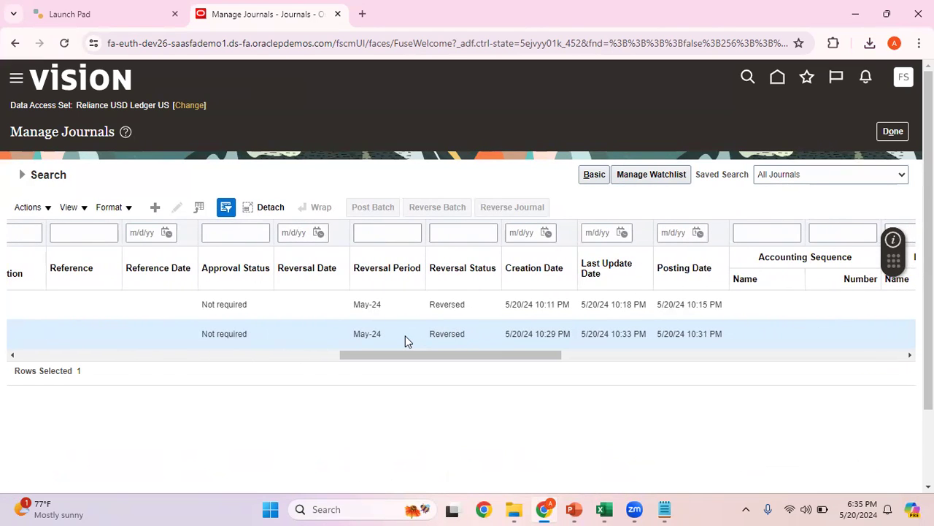
click(574, 509)
click(86, 432)
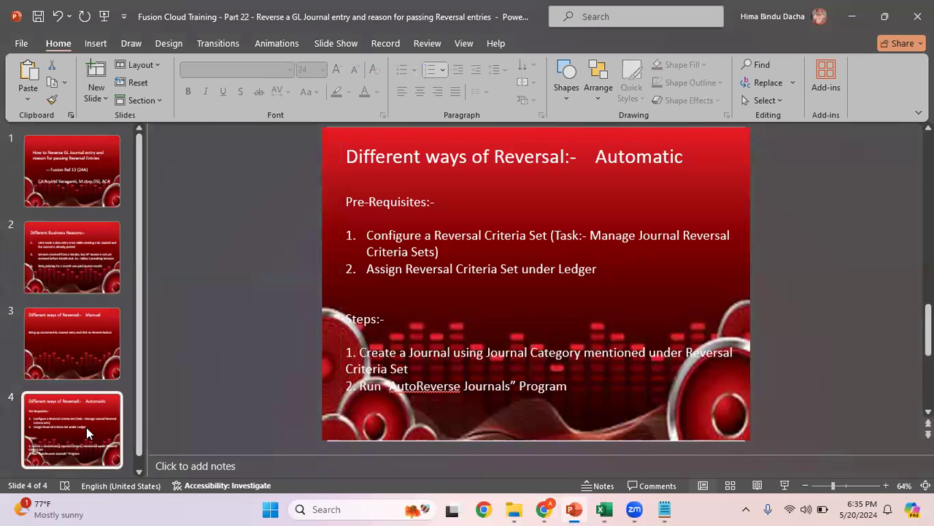